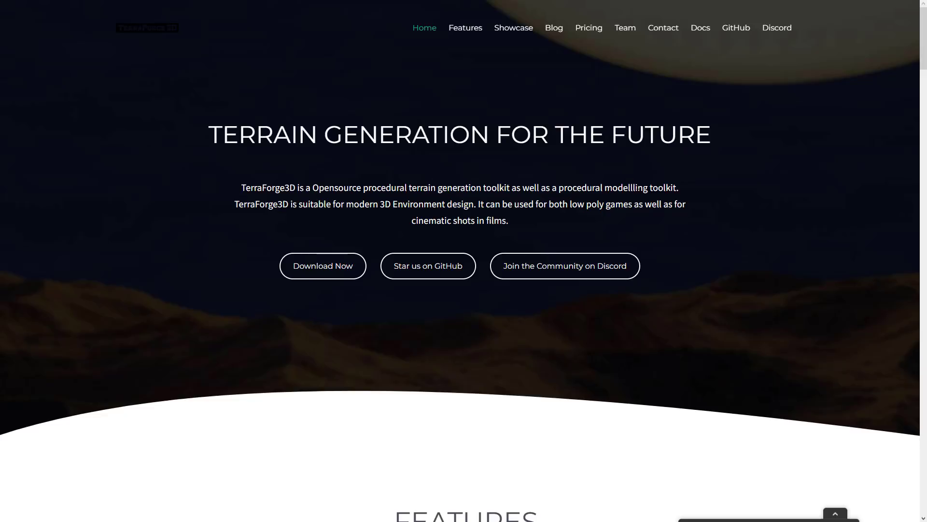
Read the introduction of TerraForge3D on its website's home page
double_click(626, 188)
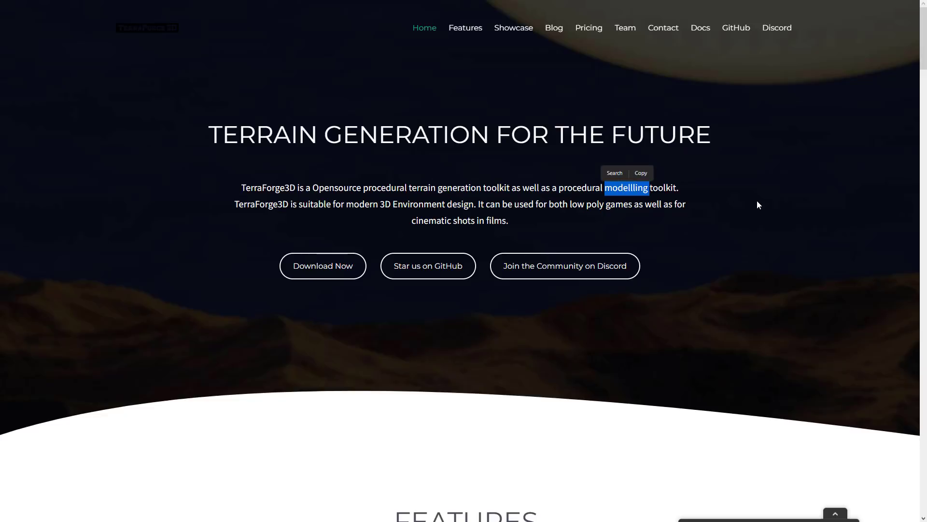
click(386, 224)
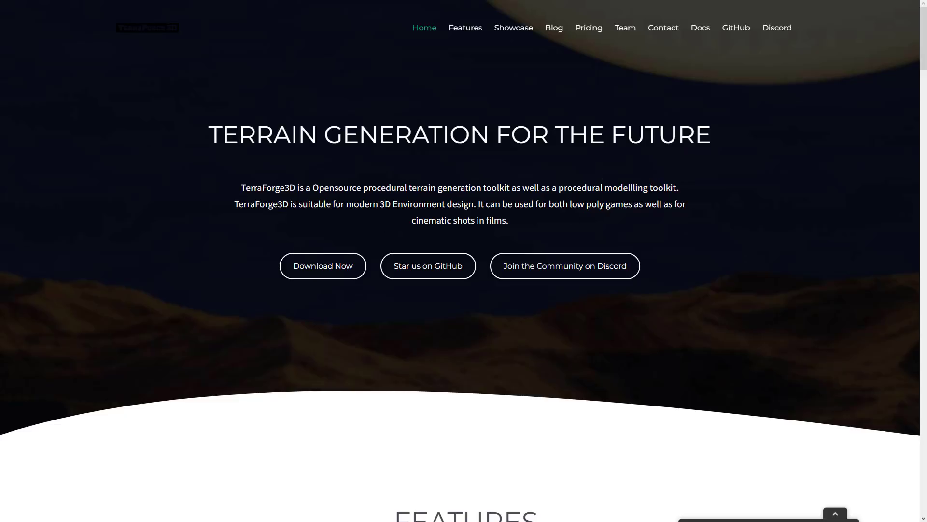
drag(513, 218, 448, 205)
click(447, 204)
Examine the Features section of the TerraForge3D website, including the erosion, sea level and export format descriptions
scroll(469, 250, down, 8)
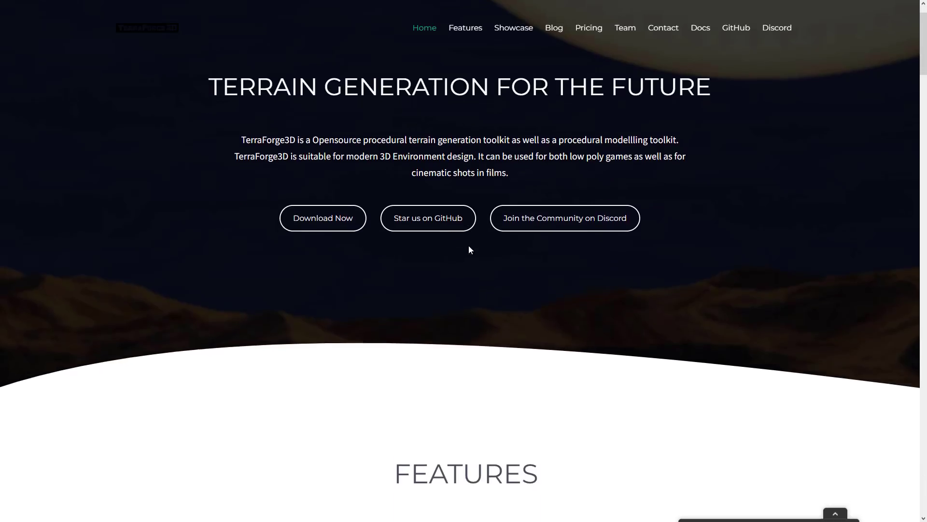
scroll(470, 251, down, 3)
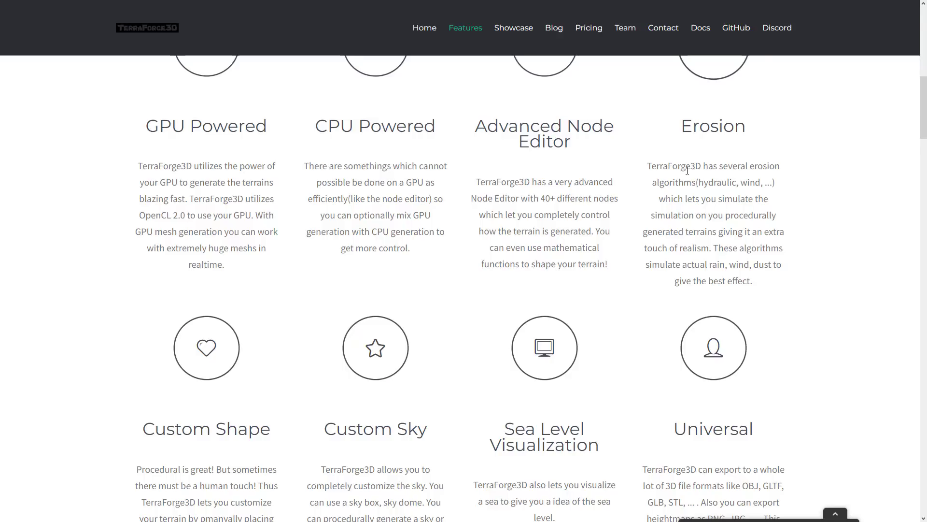
scroll(688, 170, down, 5)
scroll(727, 112, up, 5)
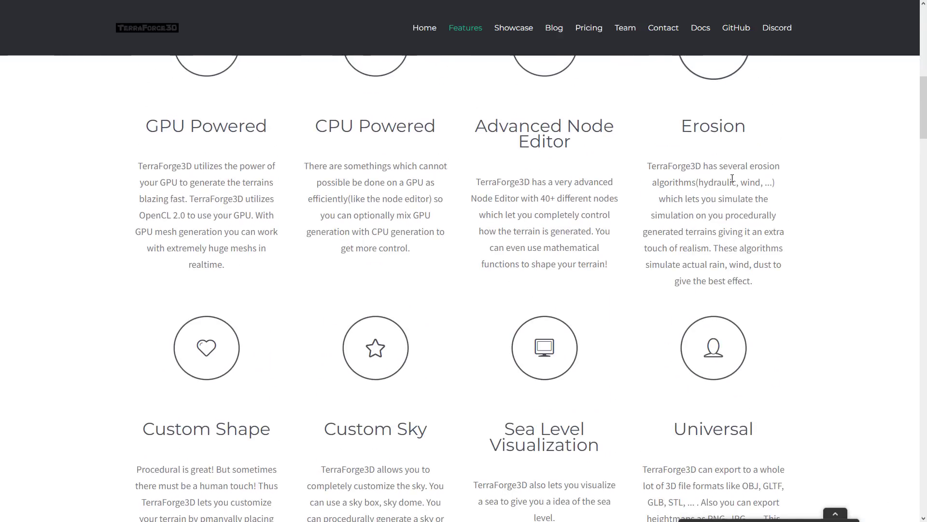
scroll(733, 178, down, 4)
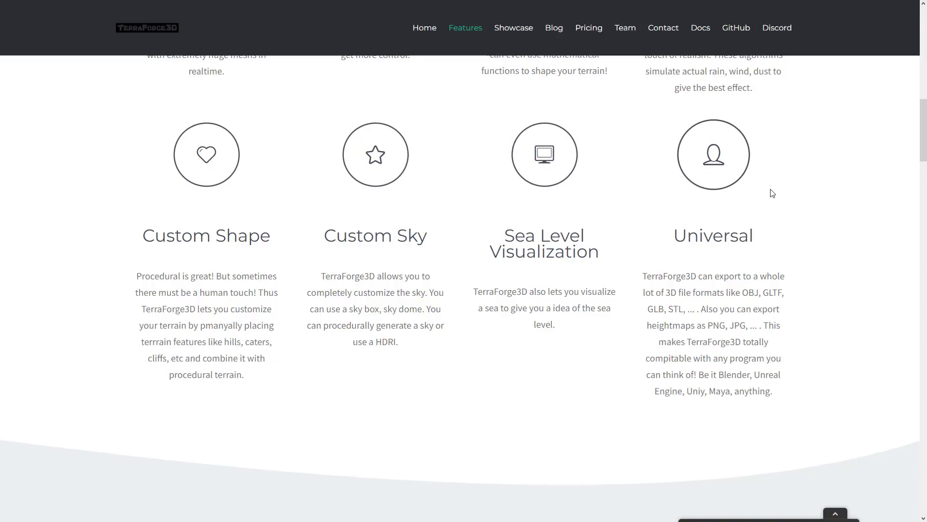
double_click(753, 290)
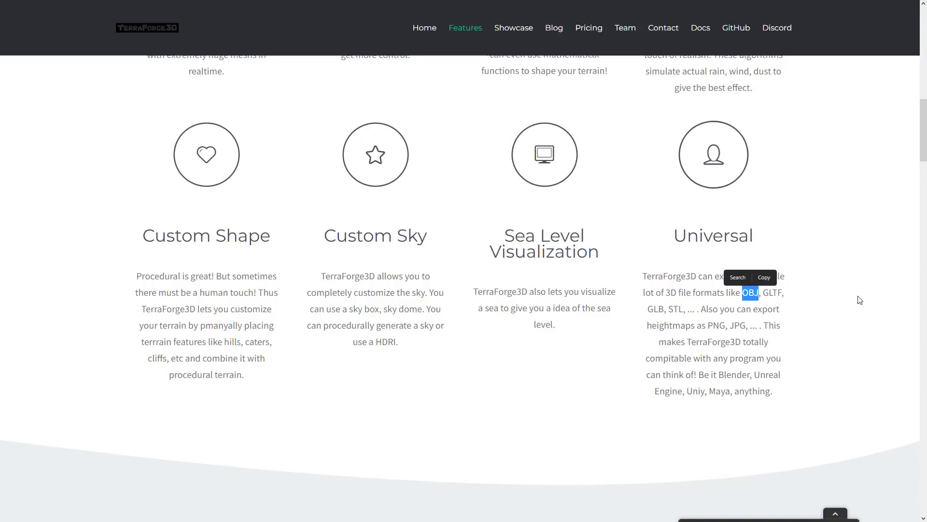
click(800, 351)
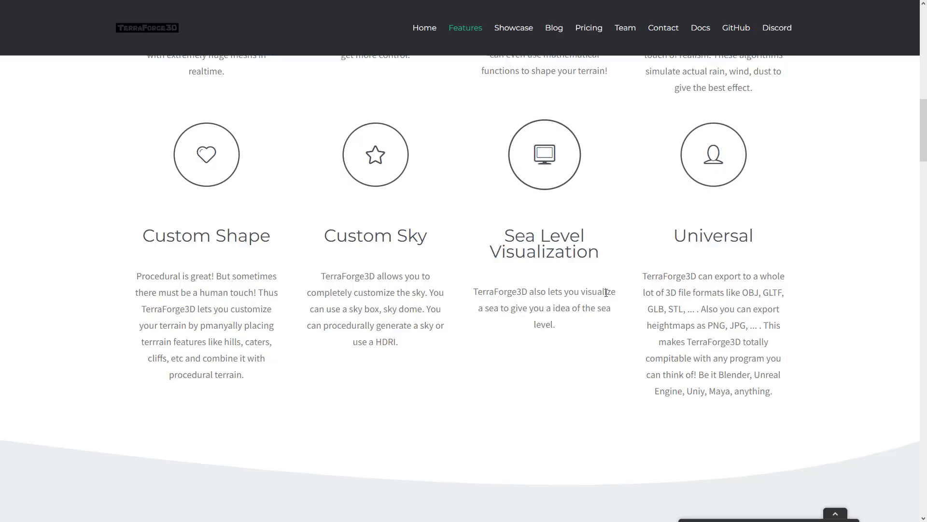
scroll(608, 302, down, 4)
scroll(610, 303, up, 4)
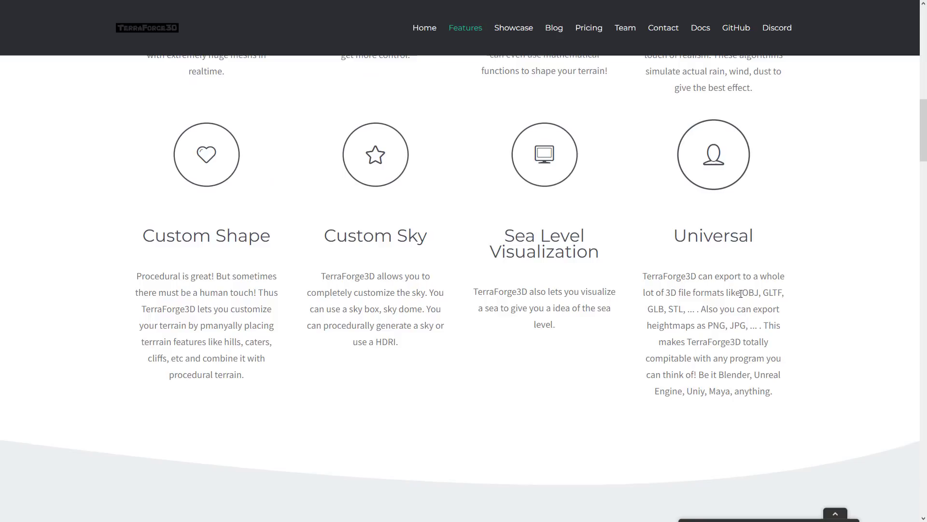
scroll(715, 290, up, 1)
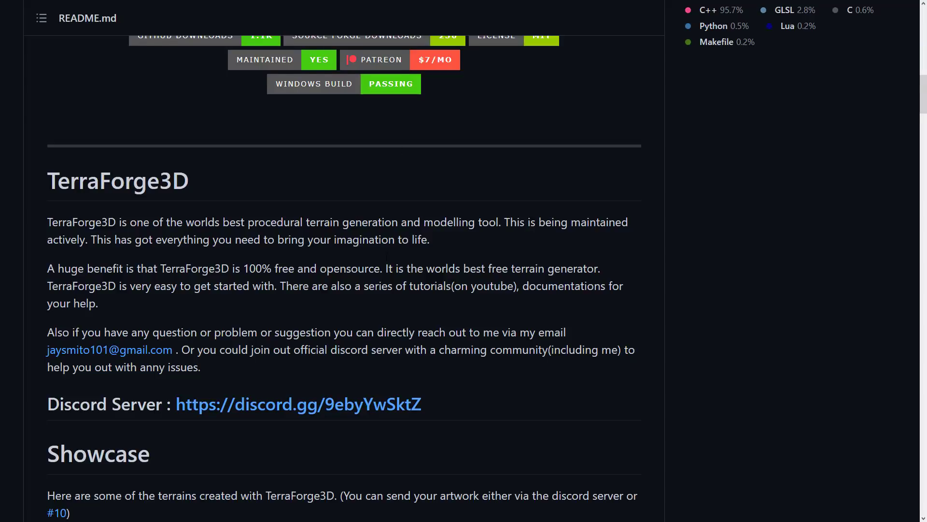
Look over the TerraForge3D GitHub README and read the What's New entries in the version 2.3 release notes
scroll(464, 197, up, 10)
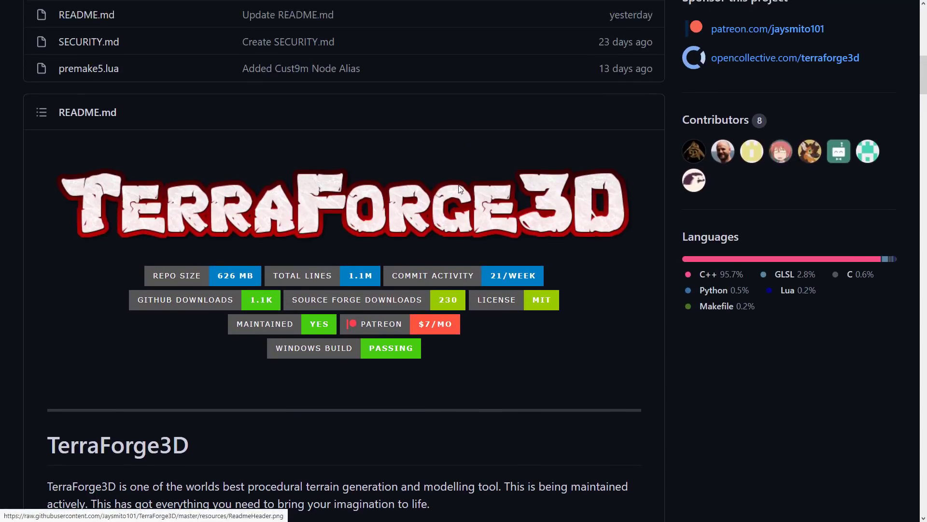
scroll(317, 192, up, 5)
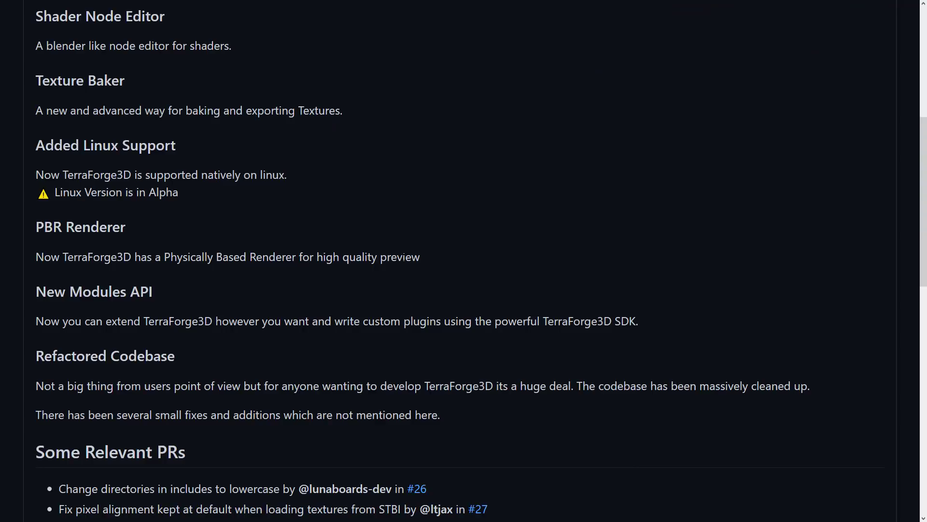
scroll(393, 246, up, 3)
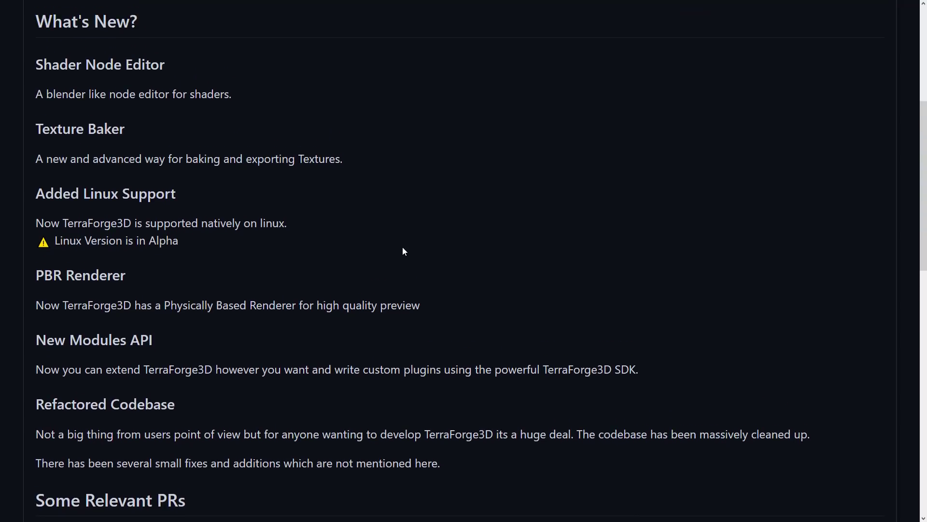
scroll(329, 222, down, 2)
drag(43, 68, 165, 65)
click(125, 131)
drag(121, 130, 36, 130)
click(204, 195)
drag(203, 195, 54, 194)
click(398, 257)
drag(127, 275, 36, 275)
click(498, 268)
scroll(499, 271, down, 2)
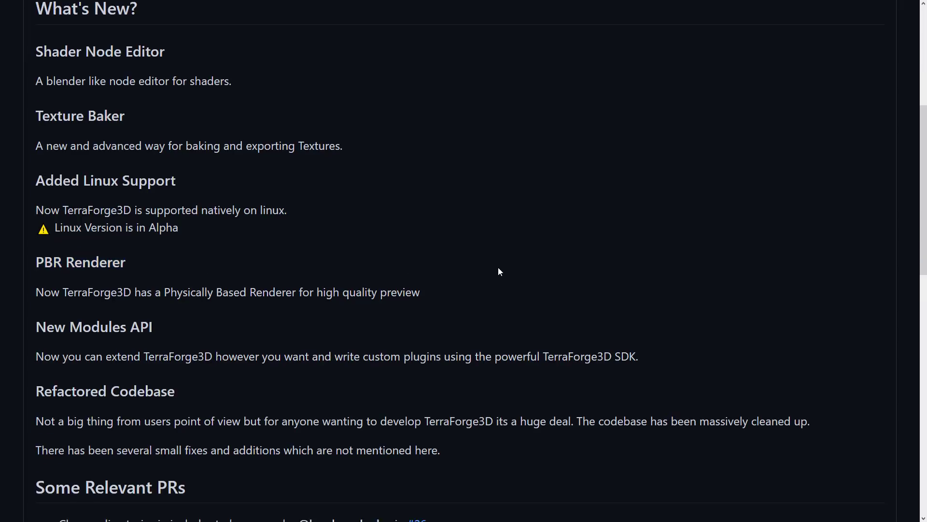
drag(447, 361, 35, 337)
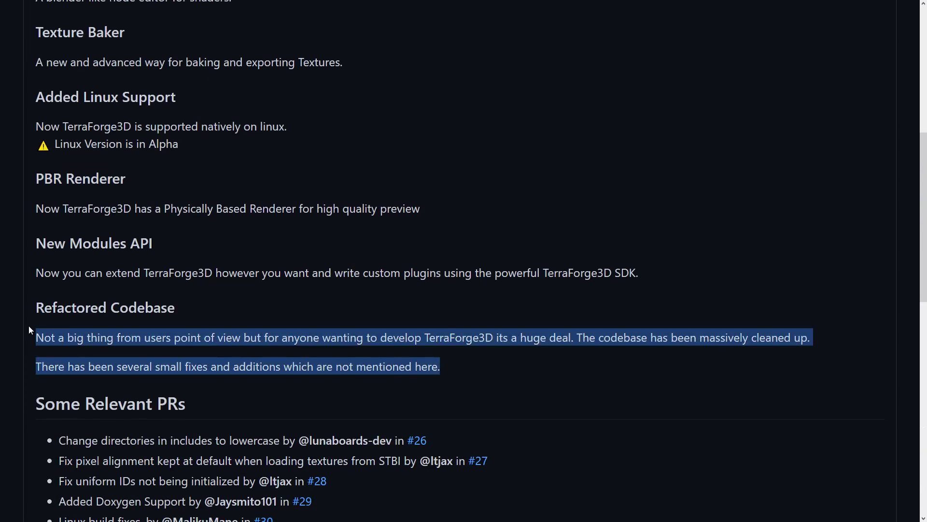
click(450, 298)
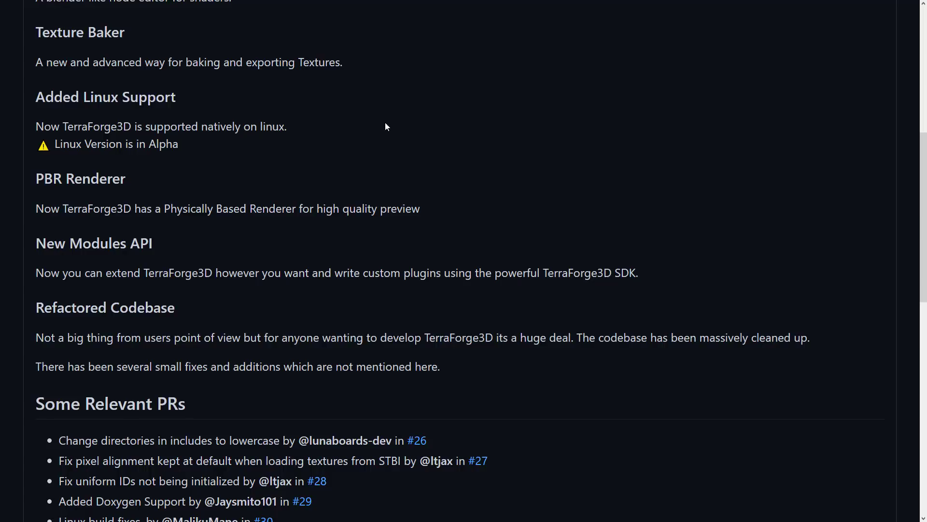
Switch to the TerraForge3D application, add a CPU noise layer generator and expand its settings
key(alt+Tab)
key(alt+Tab)
key(alt+Tab)
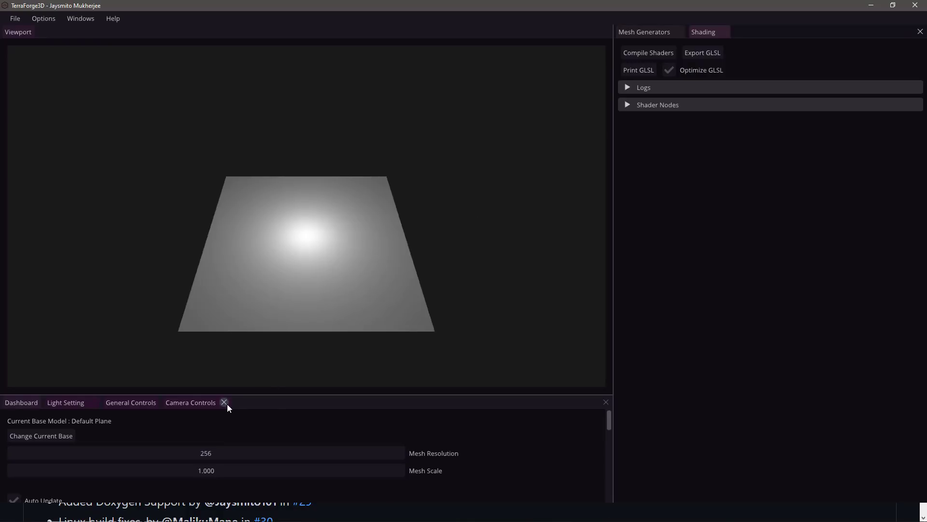
click(651, 32)
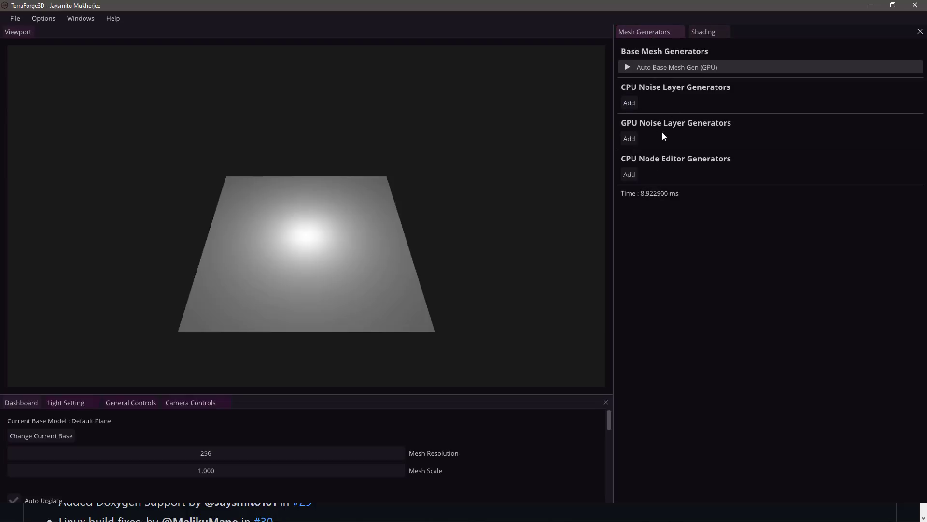
click(634, 102)
click(628, 102)
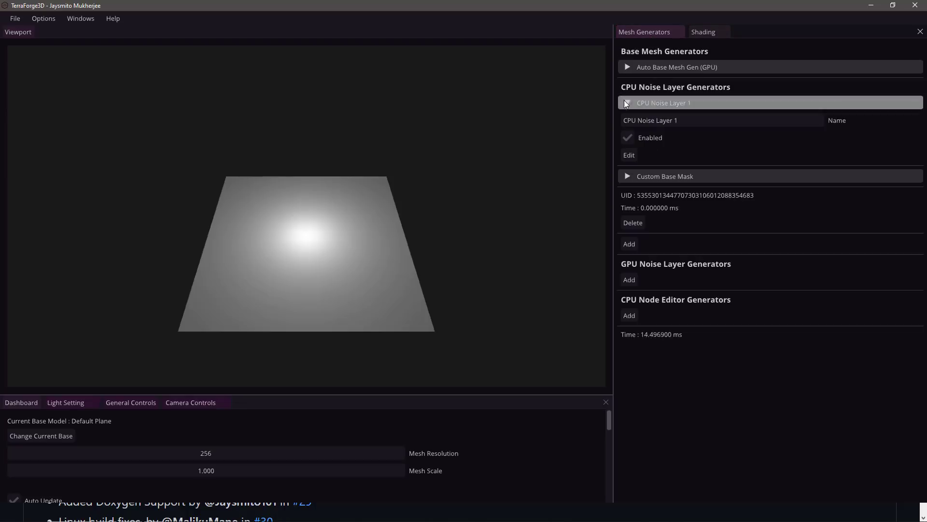
Open the CPU noise layer for editing, enlarge its editor window and enable its Perlin noise layer
click(630, 155)
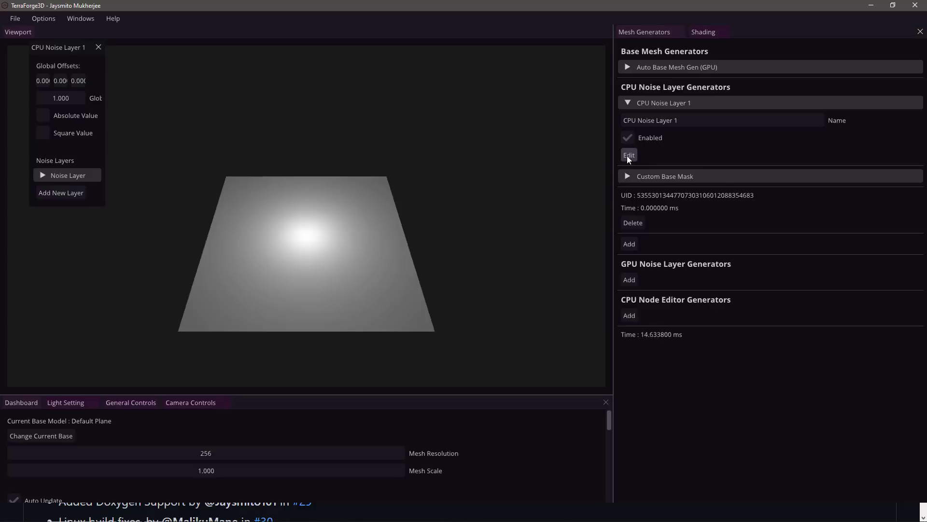
drag(107, 205, 226, 238)
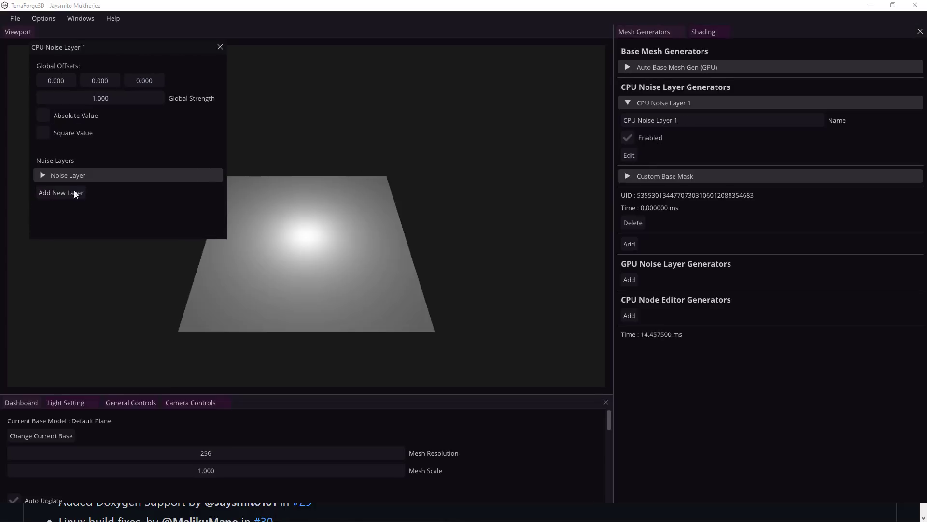
click(42, 174)
scroll(103, 214, down, 1)
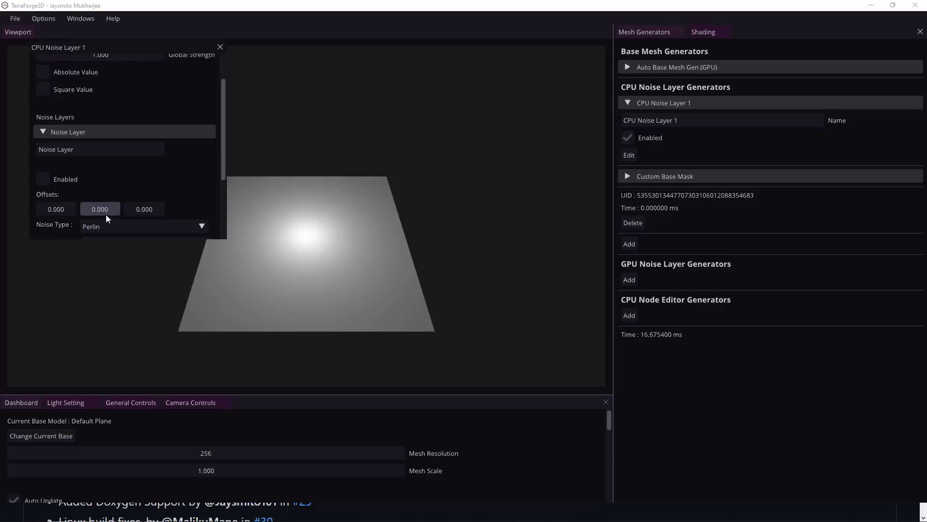
click(42, 179)
scroll(116, 185, down, 1)
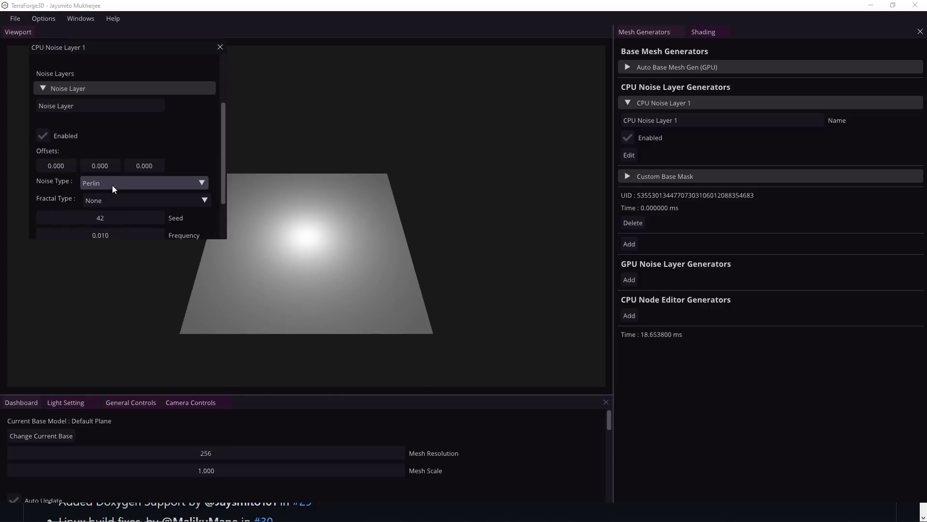
Set the Perlin noise layer's seed to 10, frequency to 1.735 and strength to 0.200, and close its editor
scroll(161, 186, down, 1)
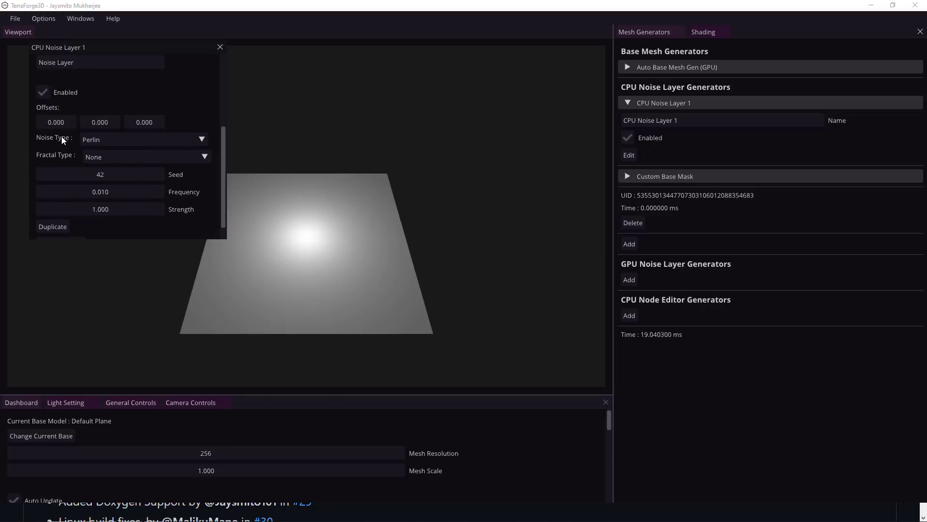
mouse_move(121, 169)
mouse_down()
mouse_move(82, 173)
mouse_move(105, 189)
mouse_move(467, 173)
mouse_move(925, 210)
mouse_up()
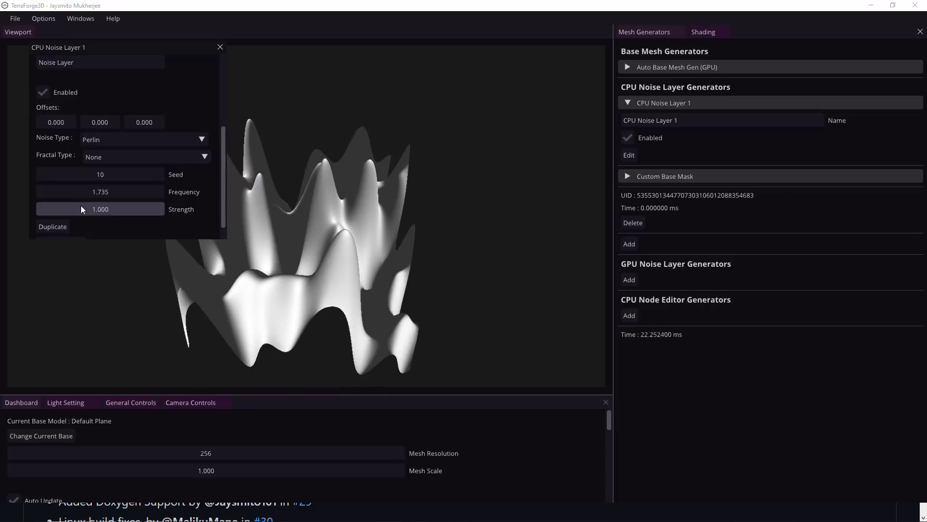
mouse_move(120, 207)
mouse_down()
mouse_move(106, 207)
mouse_move(115, 207)
mouse_up()
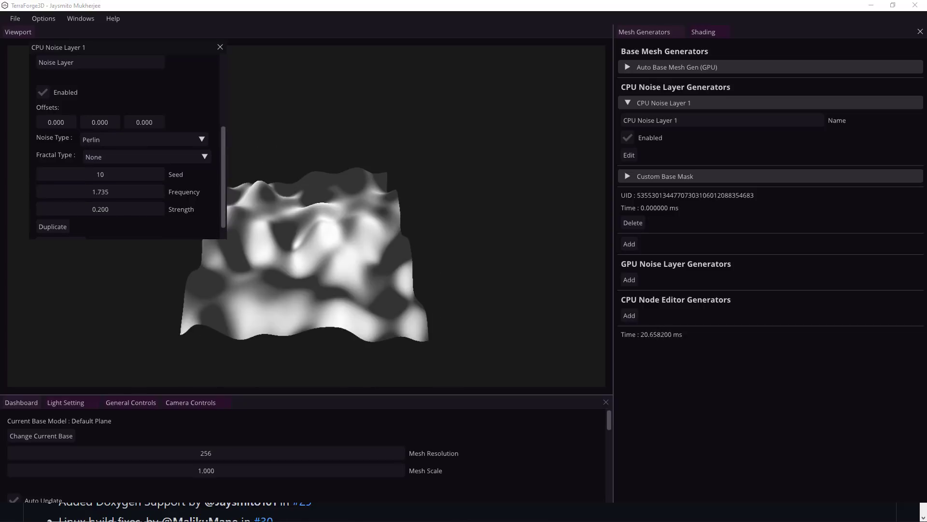
click(220, 48)
Turn off Auto Update for the terrain in the dashboard settings
drag(358, 282, 343, 262)
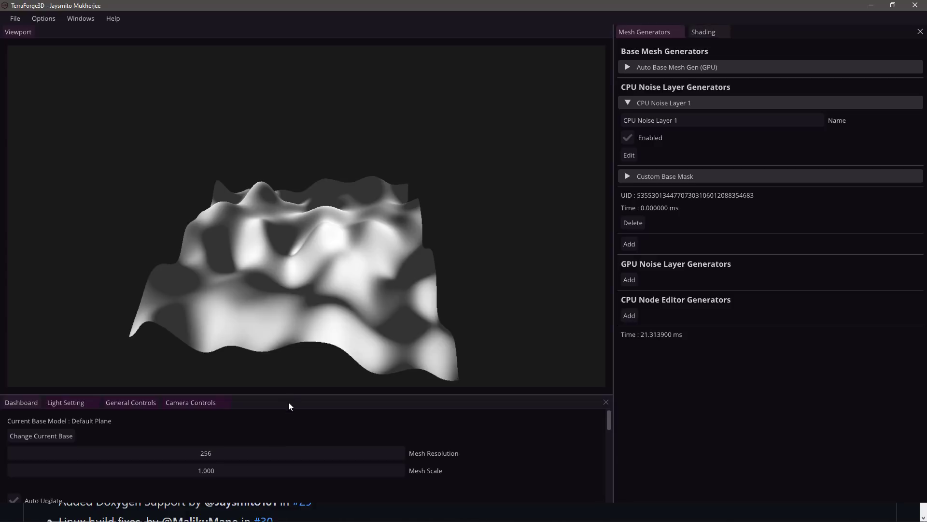
scroll(236, 437, down, 1)
scroll(235, 438, up, 1)
scroll(236, 438, down, 1)
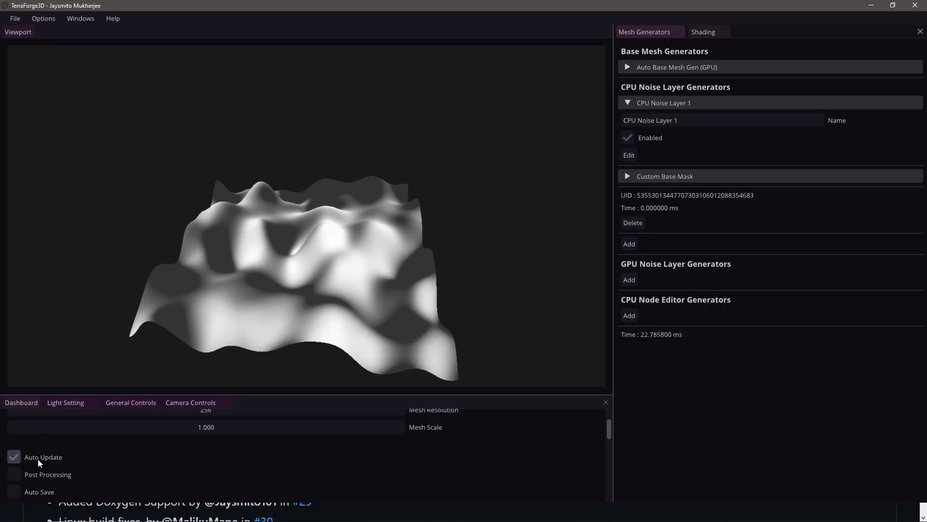
Open the Filters Manager and dock it between the viewport and the mesh generators, giving the viewport the wider share
click(88, 16)
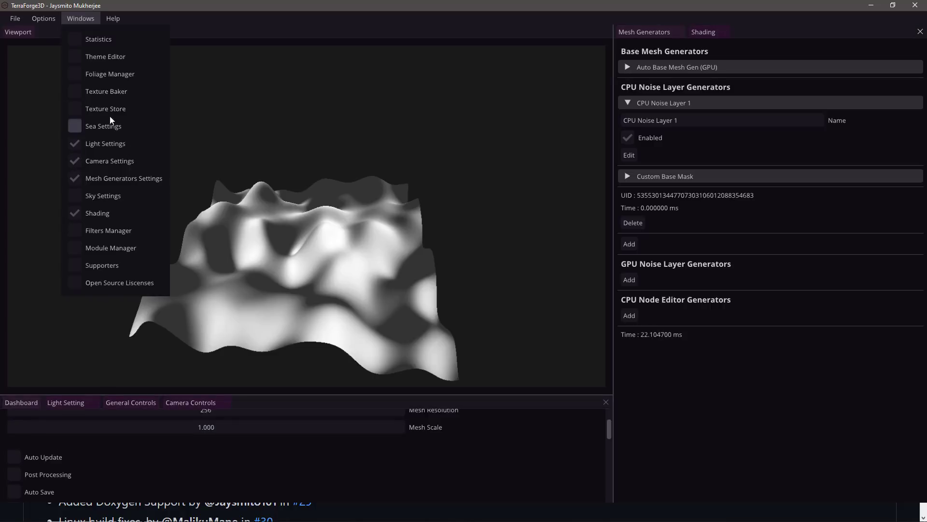
click(78, 232)
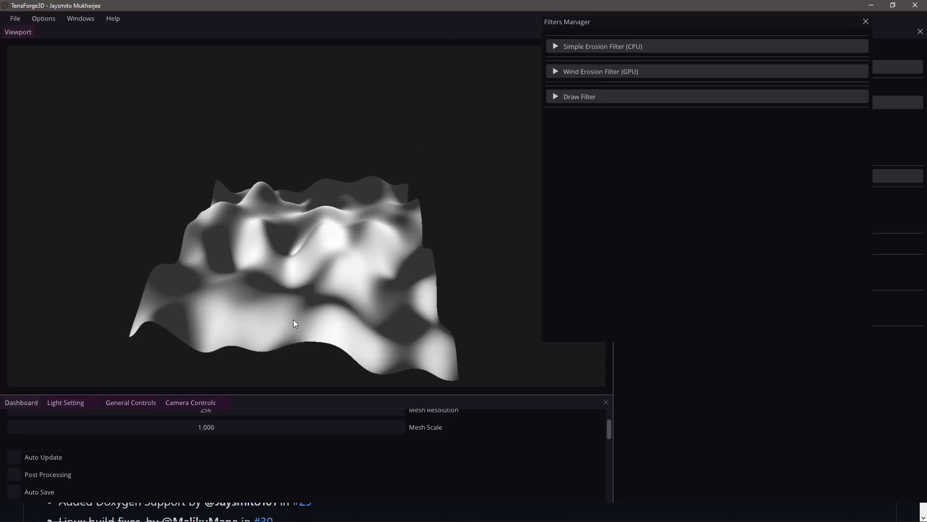
click(508, 518)
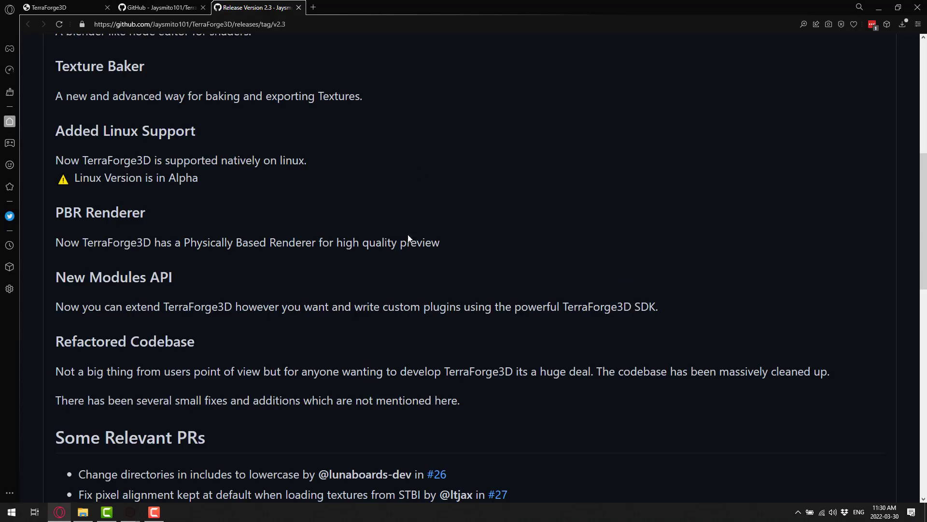
mouse_move(130, 512)
click(167, 487)
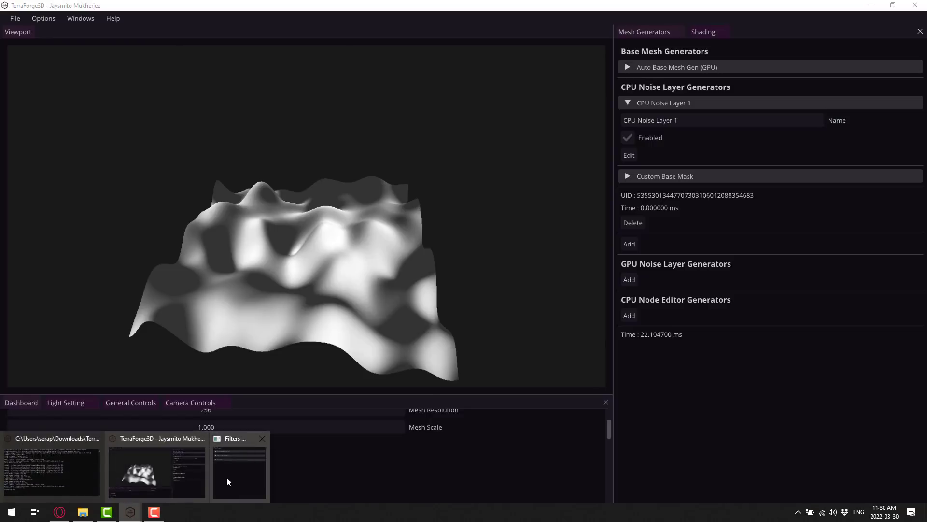
click(237, 471)
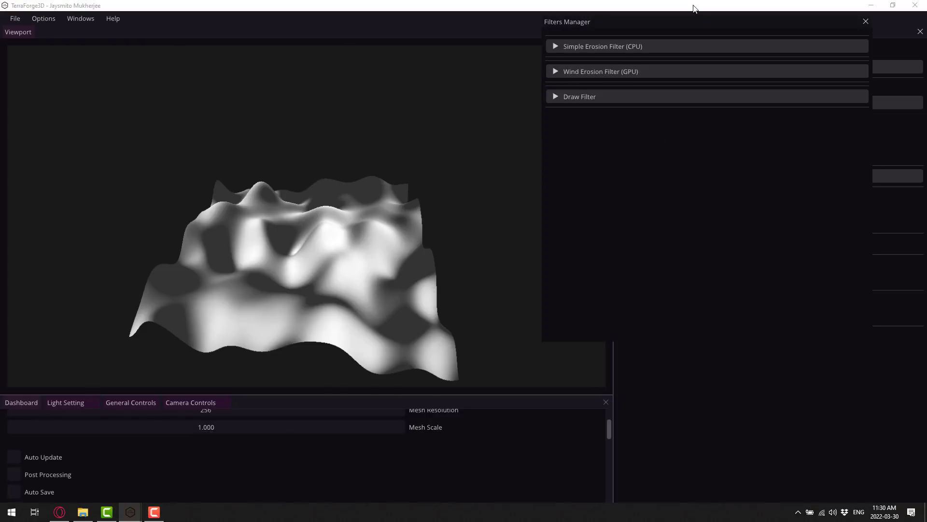
drag(690, 26, 335, 209)
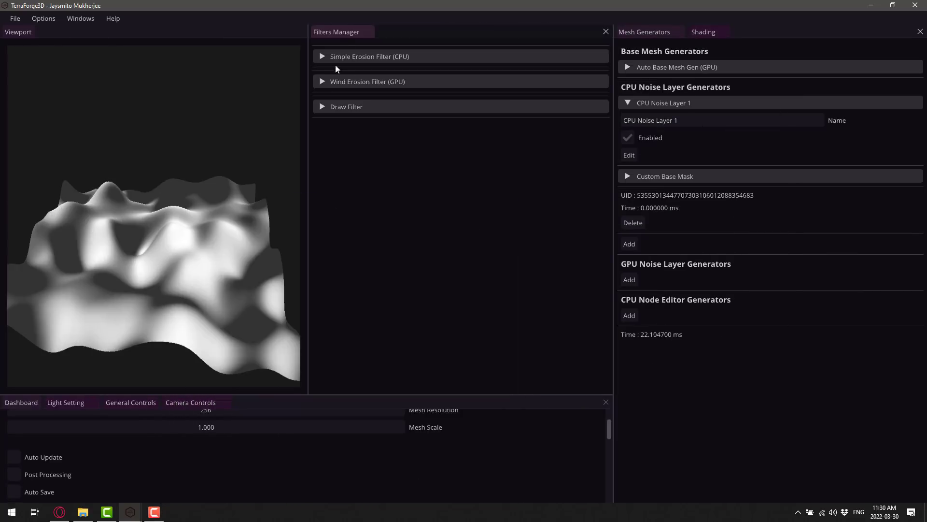
drag(307, 153, 480, 145)
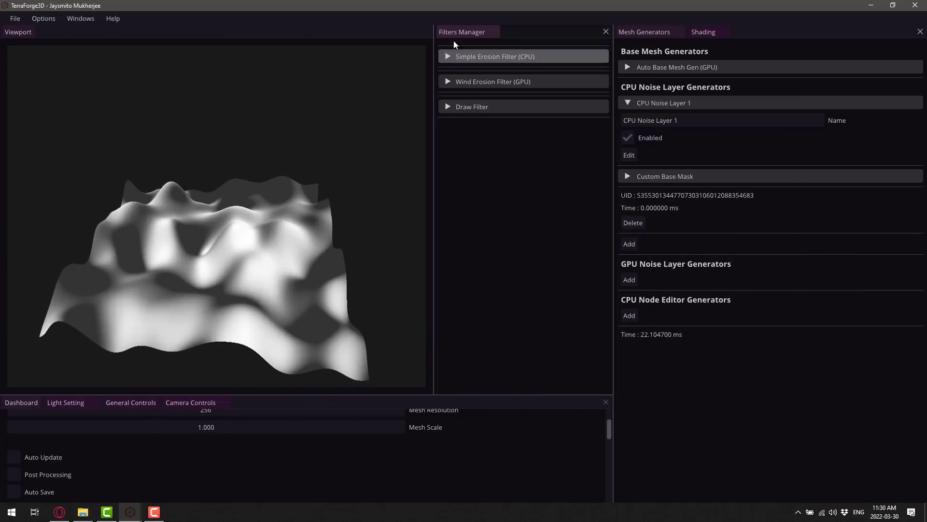
Undock the Filters Manager into a floating window, reopen it in front and place it over the edge of the mesh generators
drag(467, 58, 569, 148)
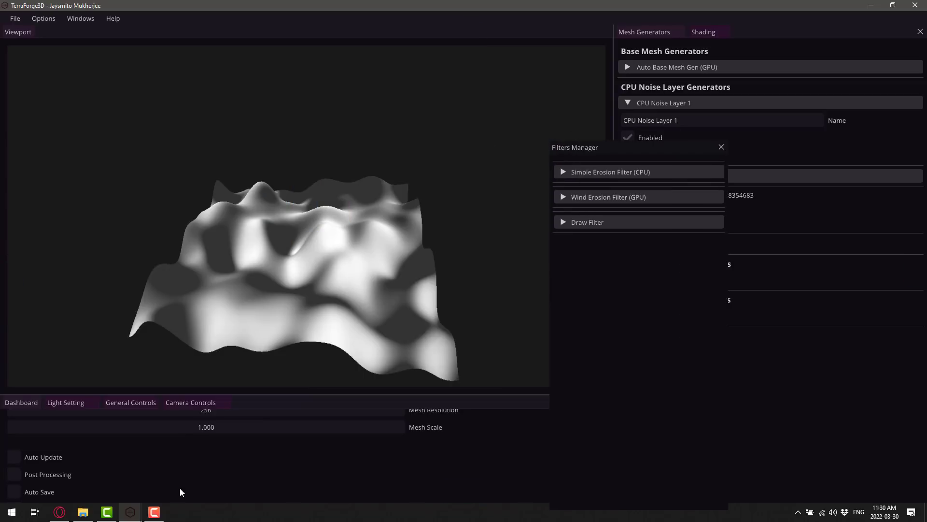
click(142, 510)
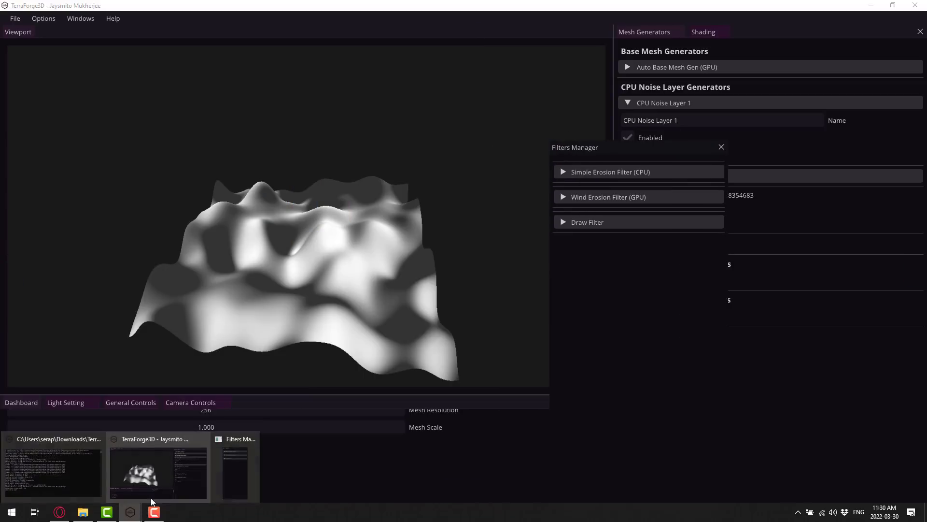
click(243, 474)
click(503, 132)
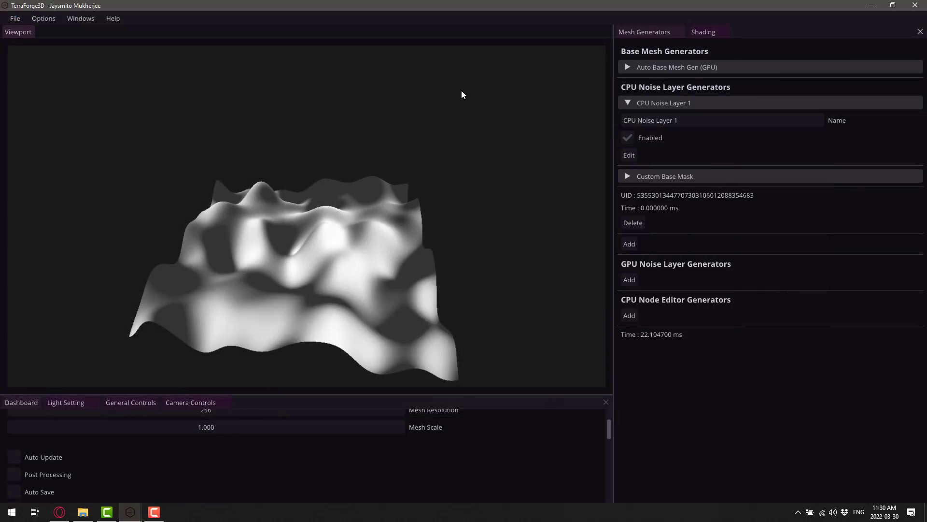
click(75, 18)
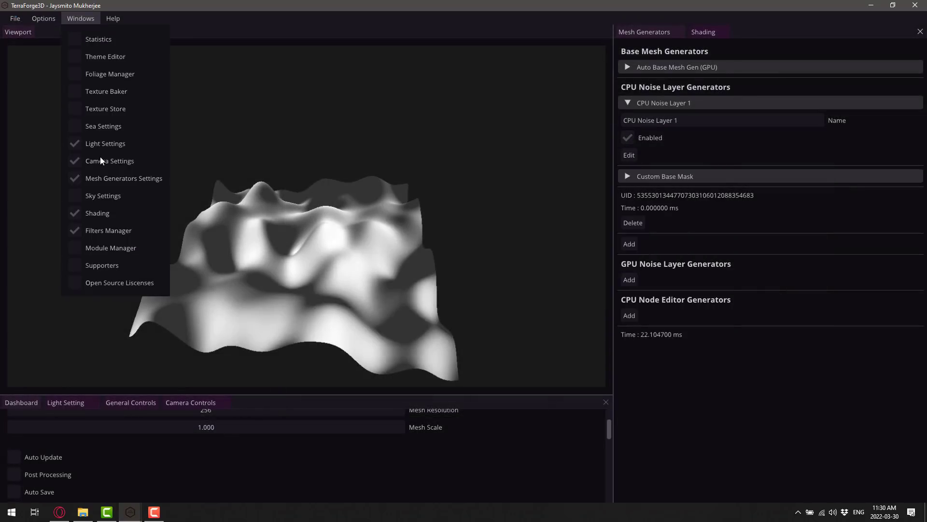
click(75, 231)
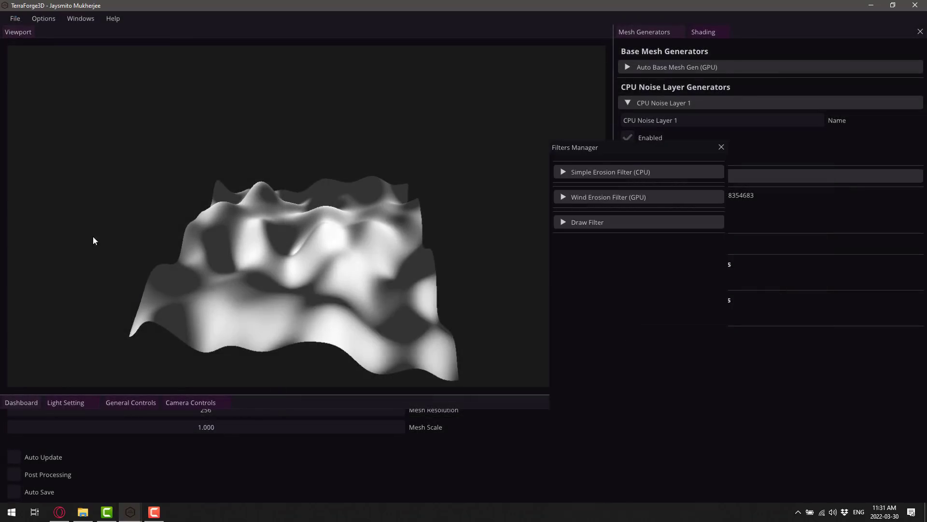
drag(599, 145, 603, 129)
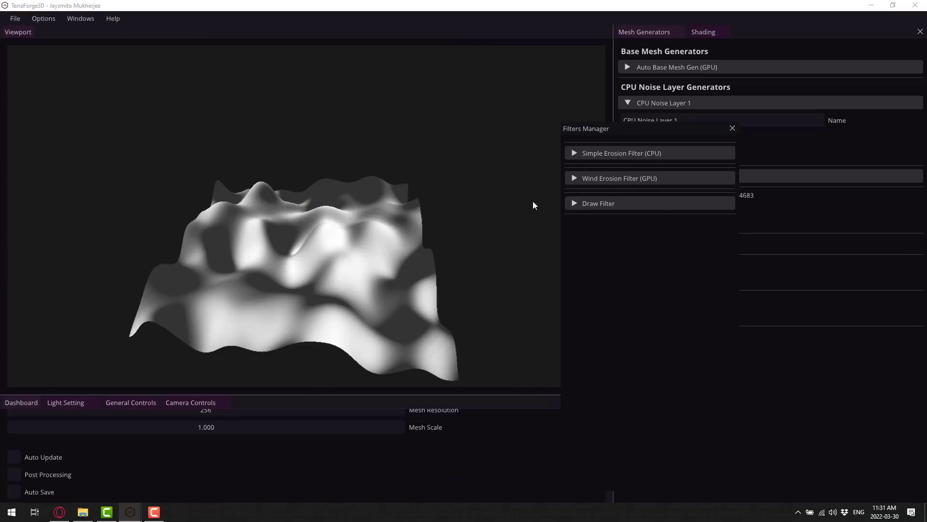
Apply the Simple Erosion Filter (CPU) to the terrain with its existing settings and close the Filters Manager
click(574, 152)
drag(636, 132, 607, 85)
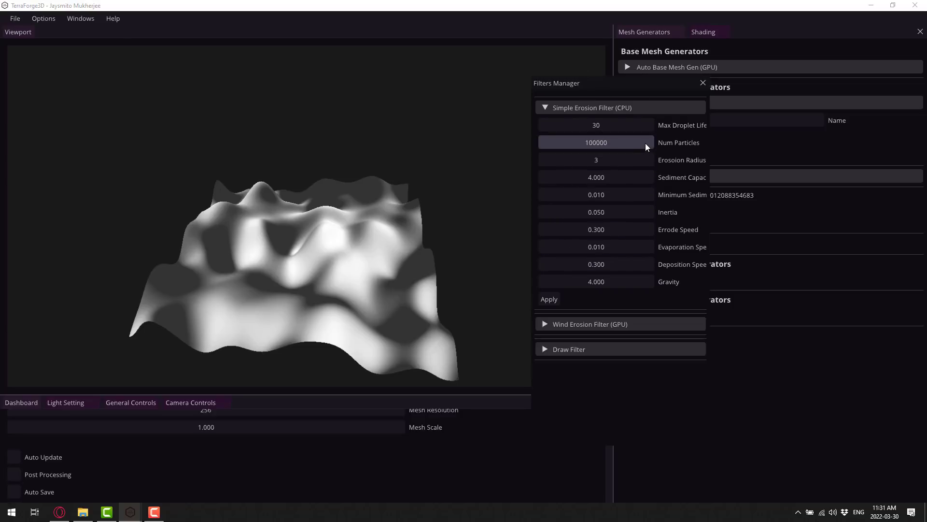
click(547, 300)
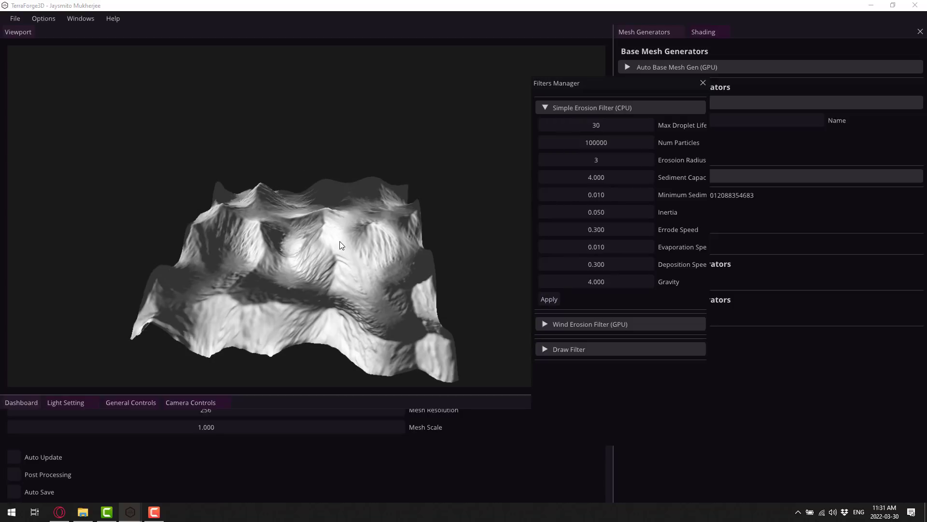
click(703, 83)
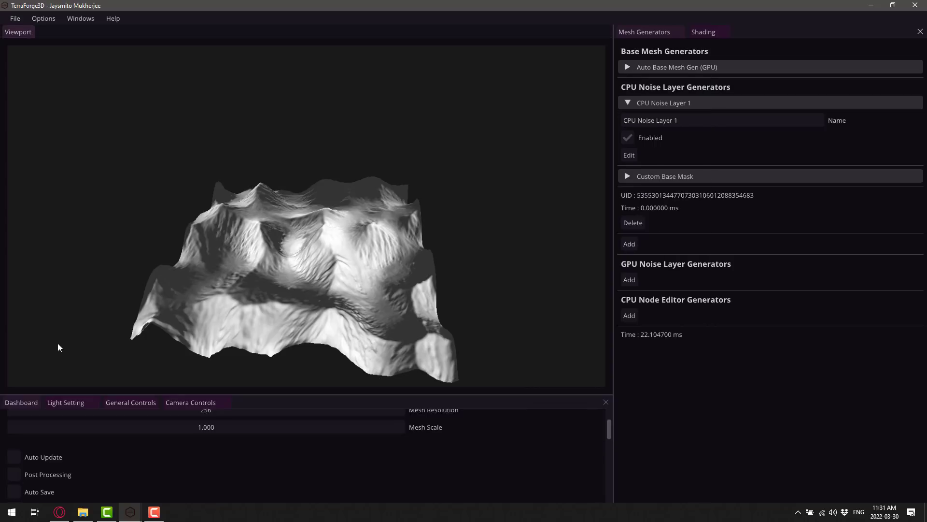
Turn on Auto Update for the terrain and toggle Post Processing on and off, leaving it disabled
click(13, 457)
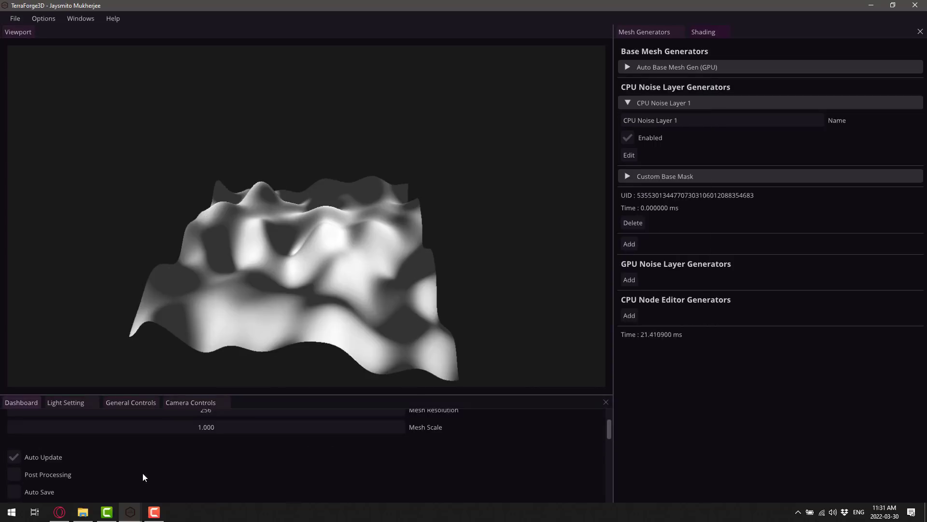
click(16, 473)
click(16, 473)
click(16, 474)
click(16, 473)
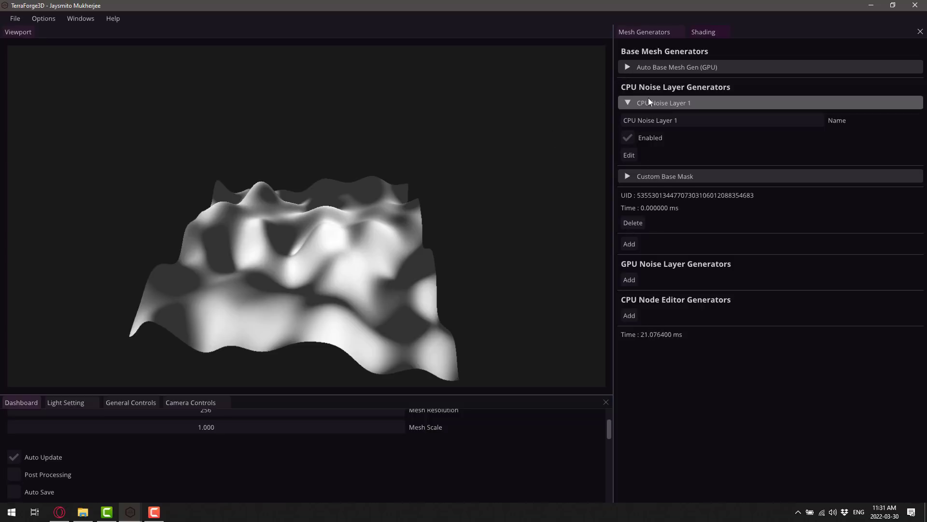
Disable the CPU noise layer, add a CPU node editor generator and expand its settings
click(629, 137)
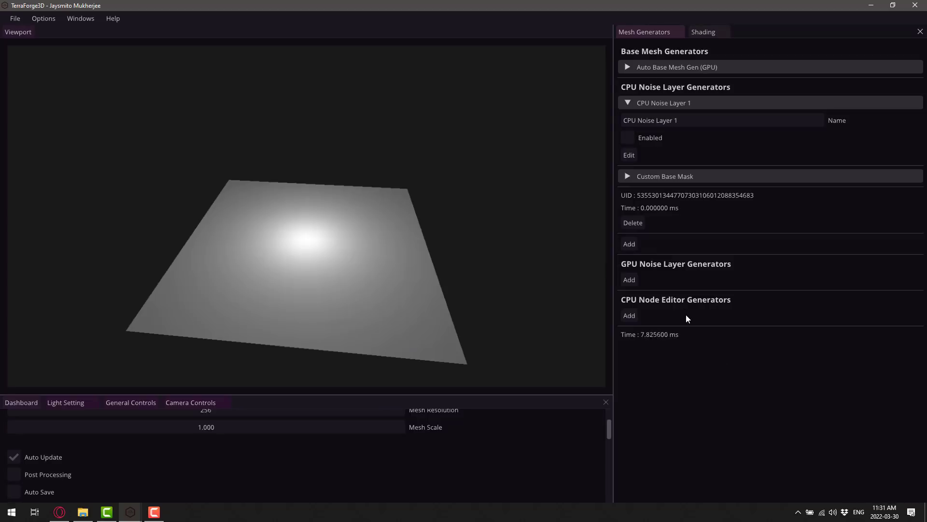
click(629, 314)
click(630, 315)
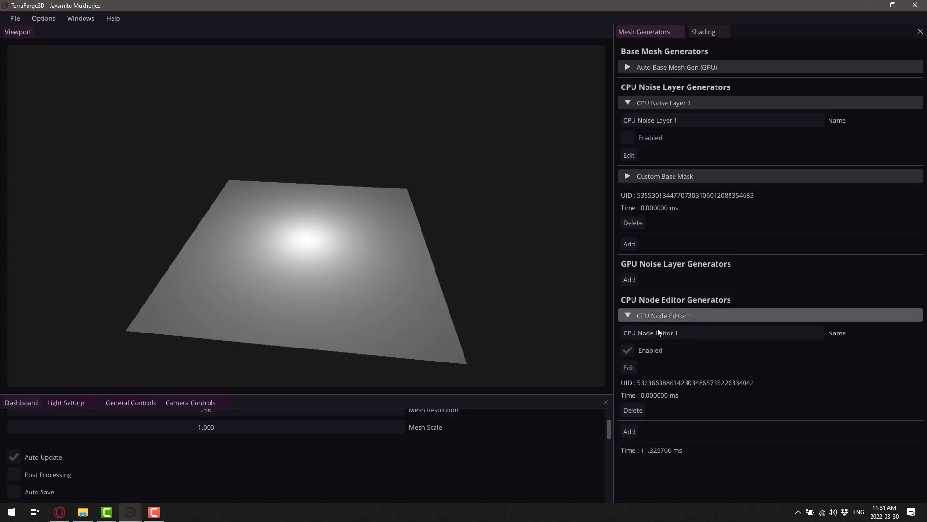
Open the new CPU node editor docked beside the viewport, narrow the mesh generators and give the viewport more width
click(629, 367)
drag(186, 45, 345, 211)
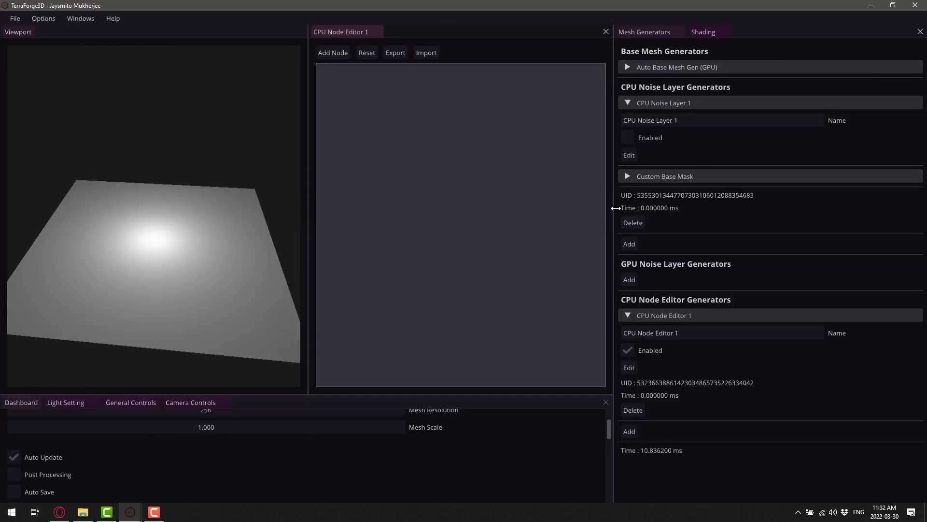
drag(612, 208, 747, 208)
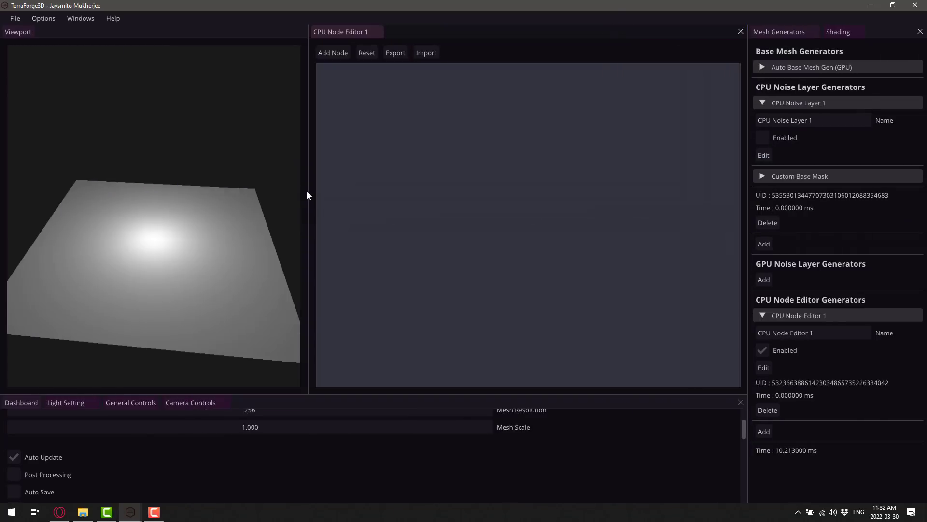
drag(307, 193, 436, 195)
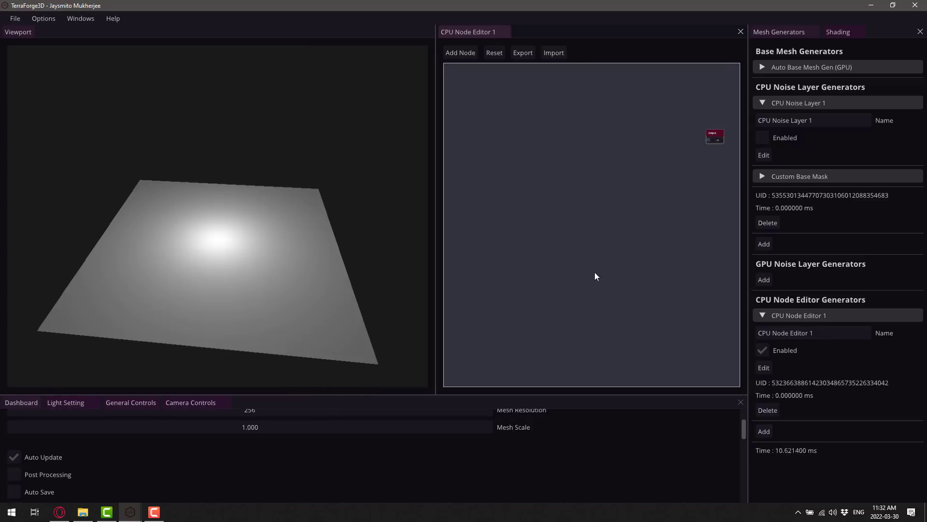
Add a Perlin Noise node to the node graph and connect its output to the Output node
scroll(717, 193, up, 3)
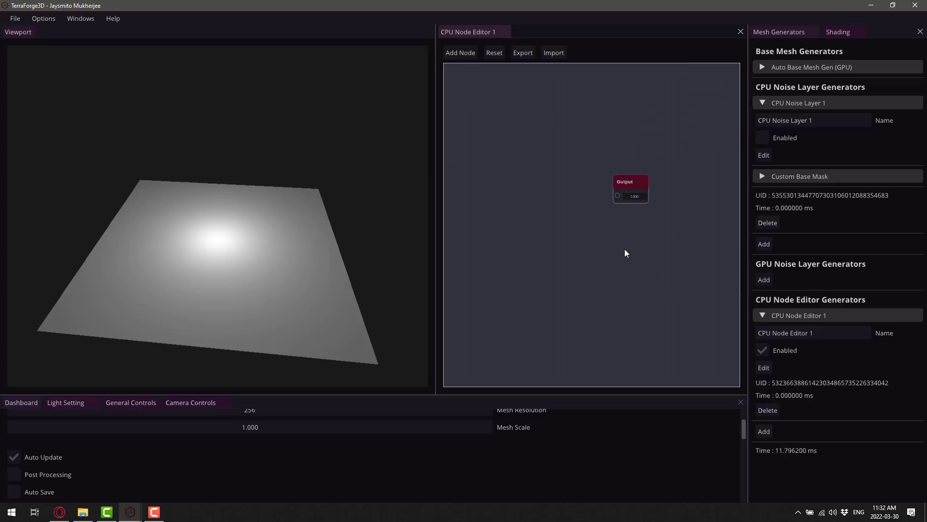
scroll(625, 248, up, 3)
scroll(594, 239, down, 4)
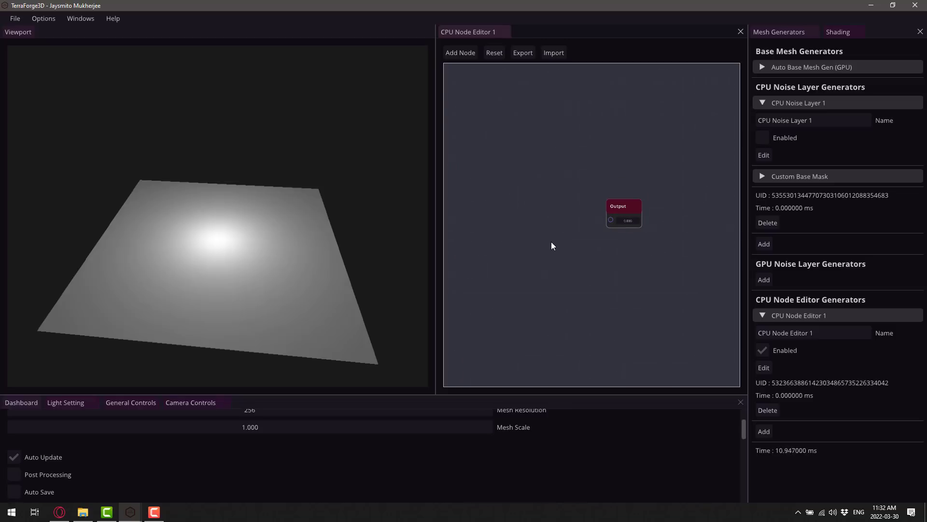
click(457, 52)
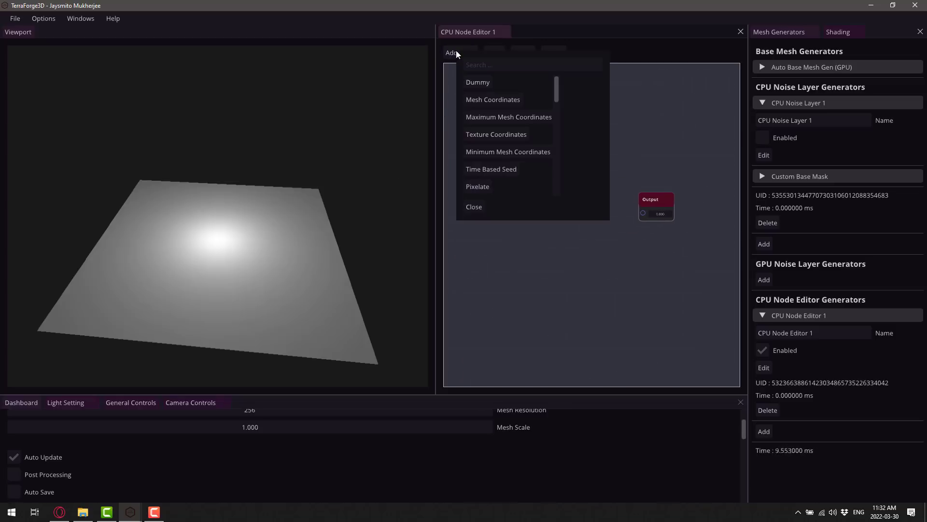
scroll(526, 177, down, 4)
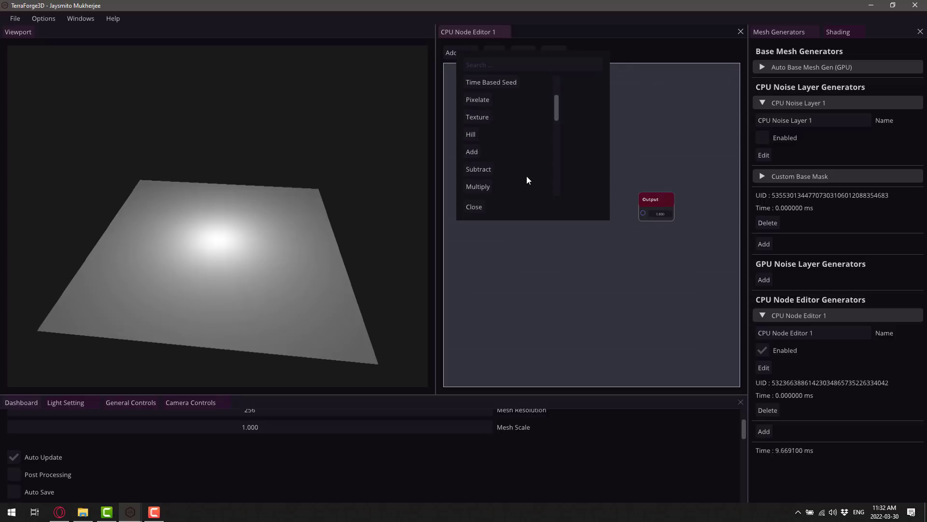
scroll(526, 174, up, 5)
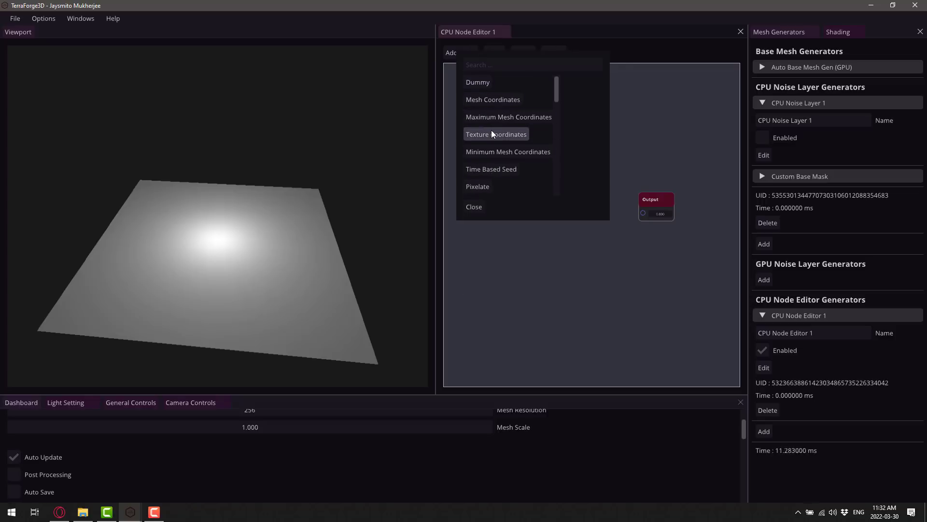
scroll(493, 136, down, 2)
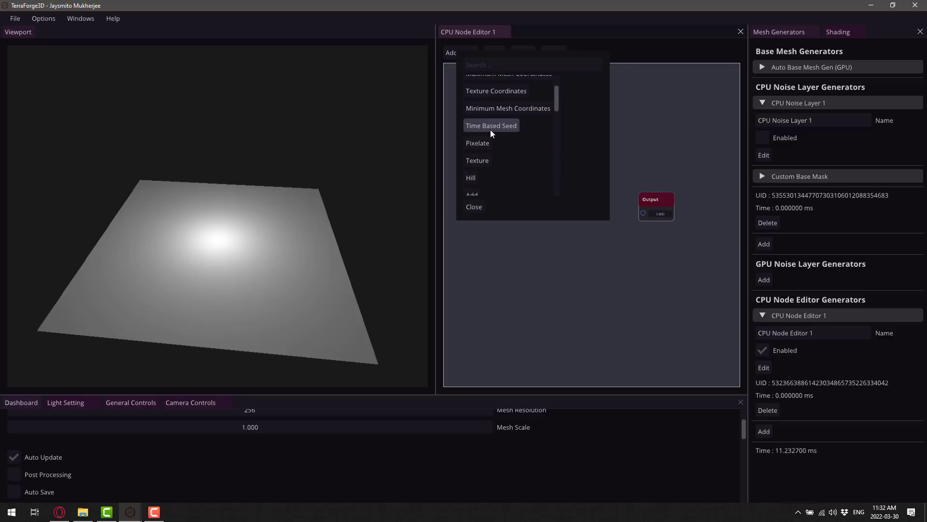
scroll(489, 160, down, 2)
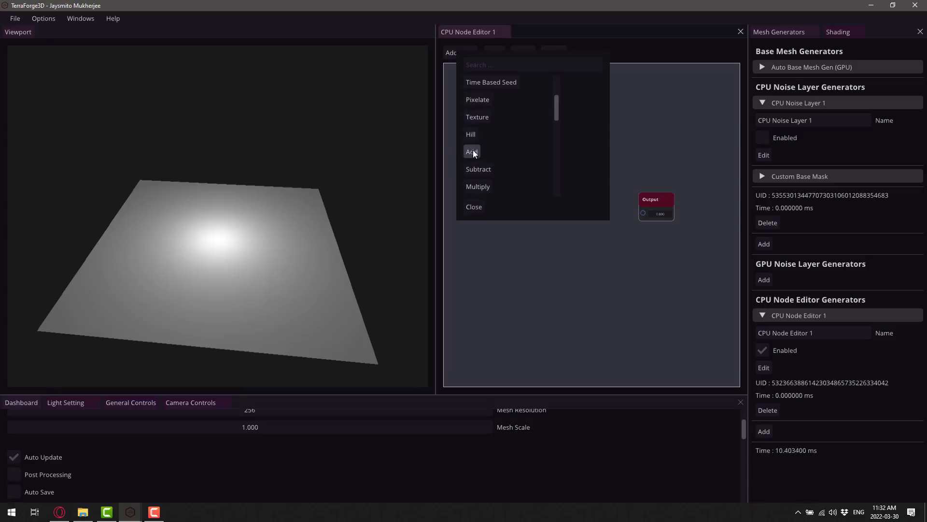
scroll(488, 154, down, 2)
scroll(509, 150, down, 6)
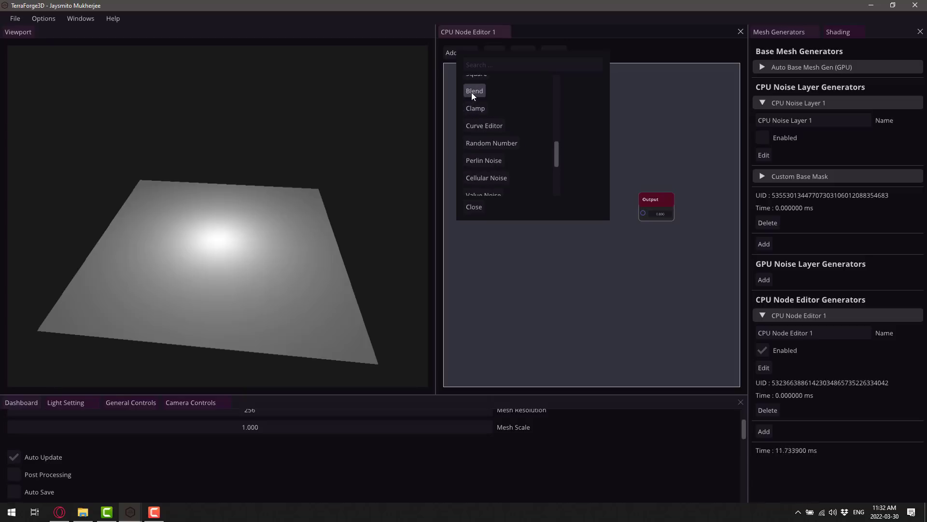
scroll(519, 173, down, 2)
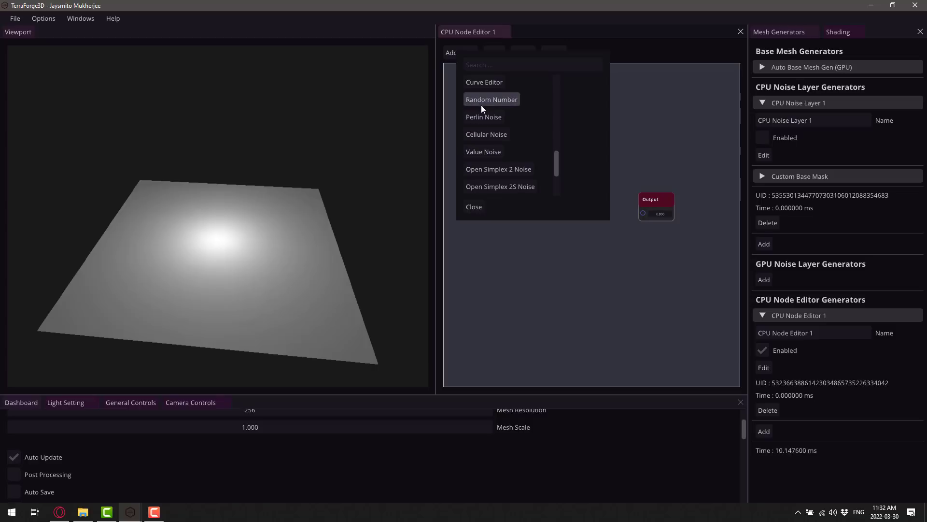
click(493, 118)
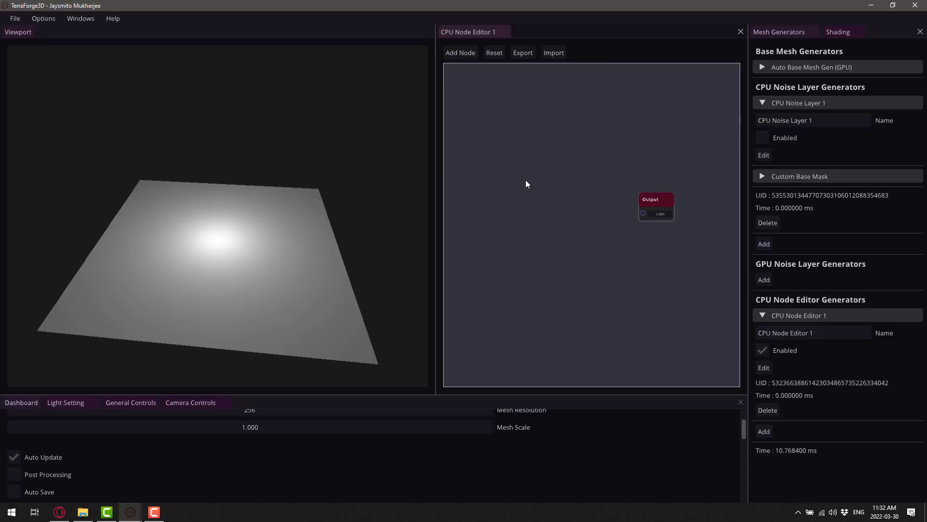
middle_drag(526, 184, 582, 189)
mouse_move(456, 127)
mouse_down()
mouse_move(674, 201)
mouse_move(660, 205)
mouse_up()
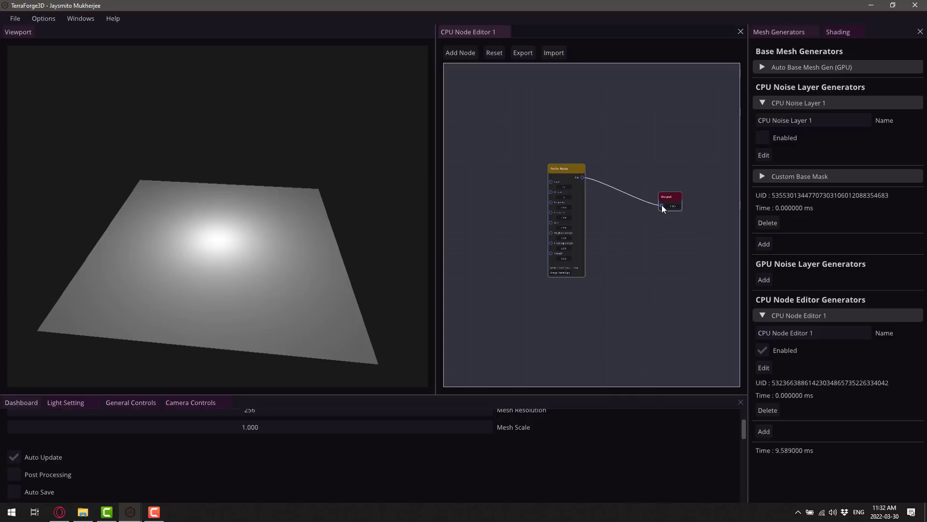
Set the Perlin Noise node's seed to 82, octaves to 26, frequency to 0.530 and fractal type to FBm
scroll(587, 210, up, 3)
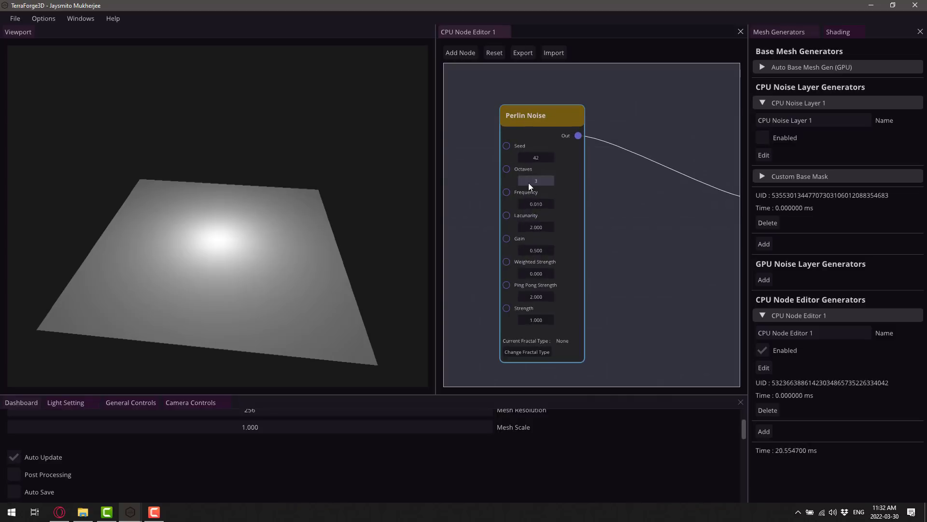
mouse_move(533, 159)
mouse_down()
mouse_move(553, 158)
mouse_move(551, 182)
mouse_move(589, 210)
mouse_move(749, 200)
mouse_move(789, 184)
mouse_up()
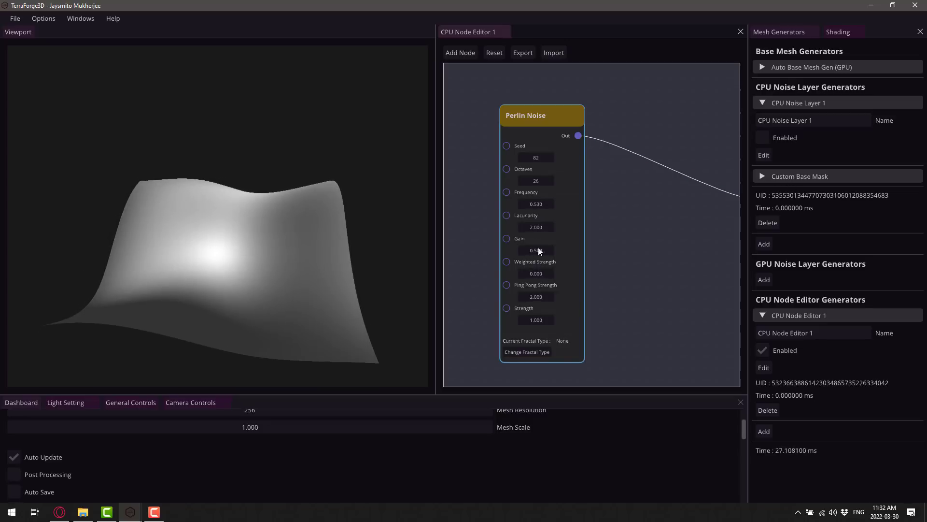
click(542, 352)
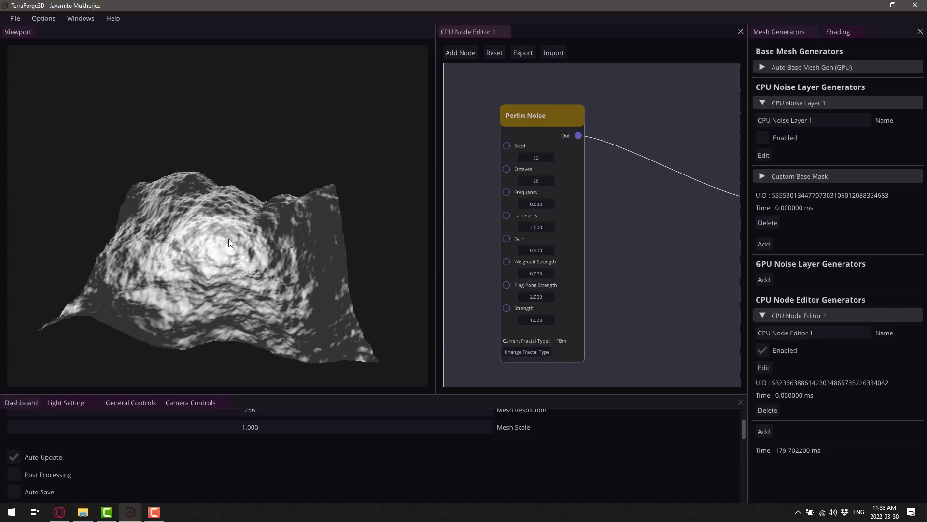
Add a Curve Editor node and place it on the input side of the Perlin Noise node
drag(555, 124, 672, 125)
click(466, 53)
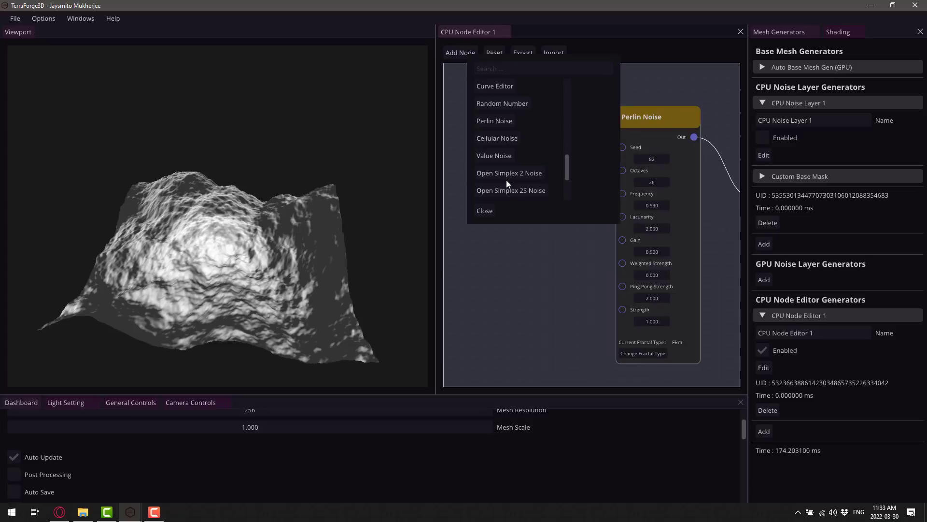
scroll(509, 179, down, 3)
scroll(509, 179, up, 3)
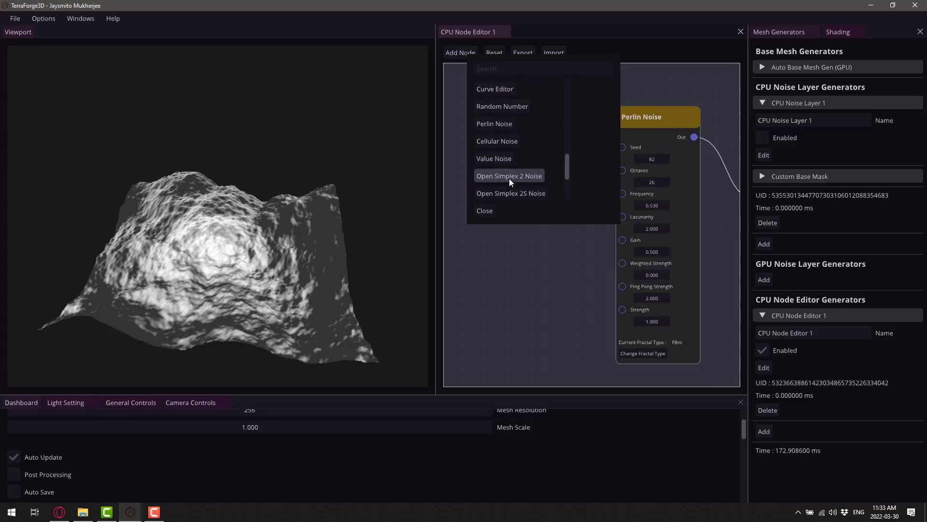
scroll(509, 178, up, 2)
click(502, 175)
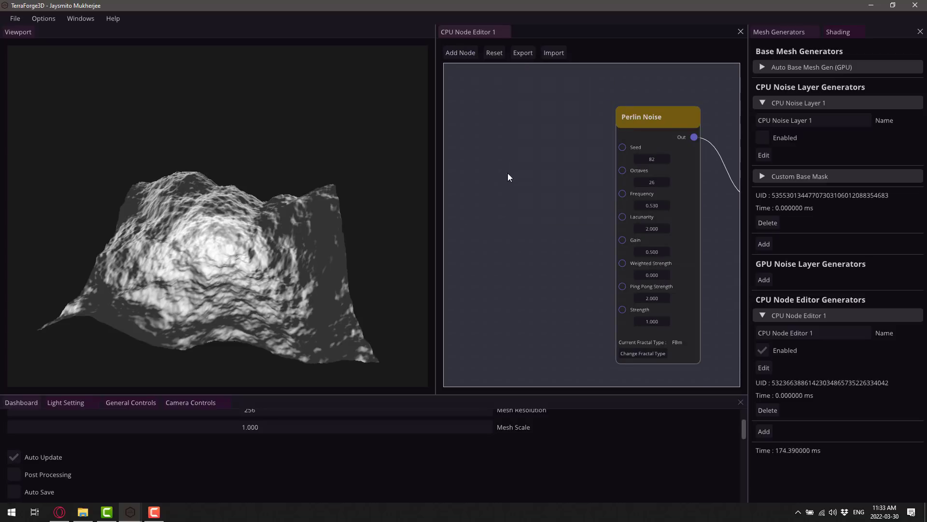
scroll(539, 197, down, 5)
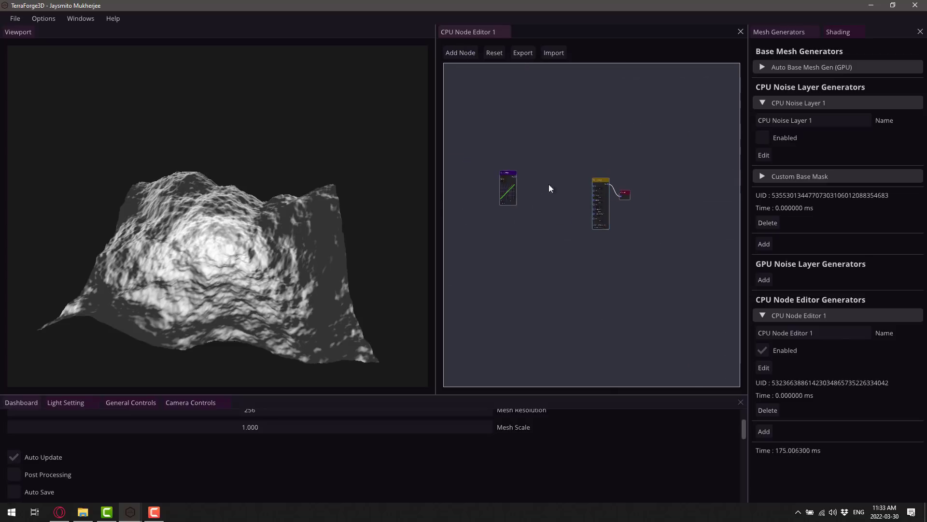
drag(503, 171, 567, 194)
scroll(624, 227, up, 5)
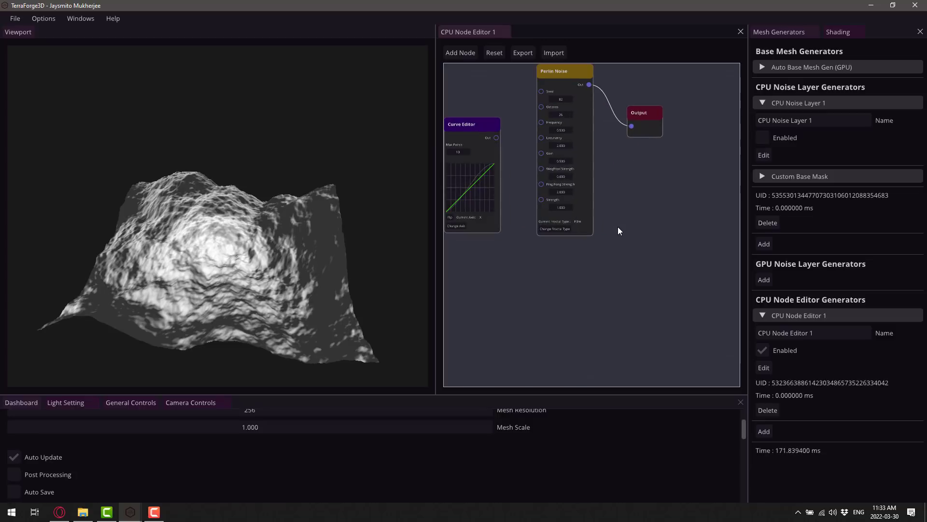
Connect the Curve Editor output to the Perlin Noise frequency input and bend the curve with extra points near its lower and upper ends
drag(496, 137, 541, 122)
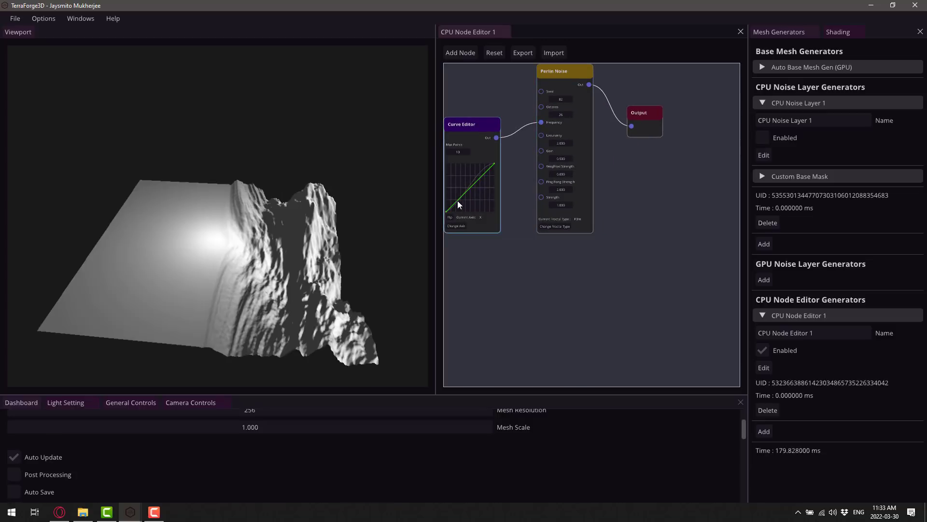
mouse_move(453, 204)
mouse_down()
mouse_move(450, 191)
mouse_move(485, 173)
mouse_move(464, 201)
mouse_move(448, 196)
mouse_up()
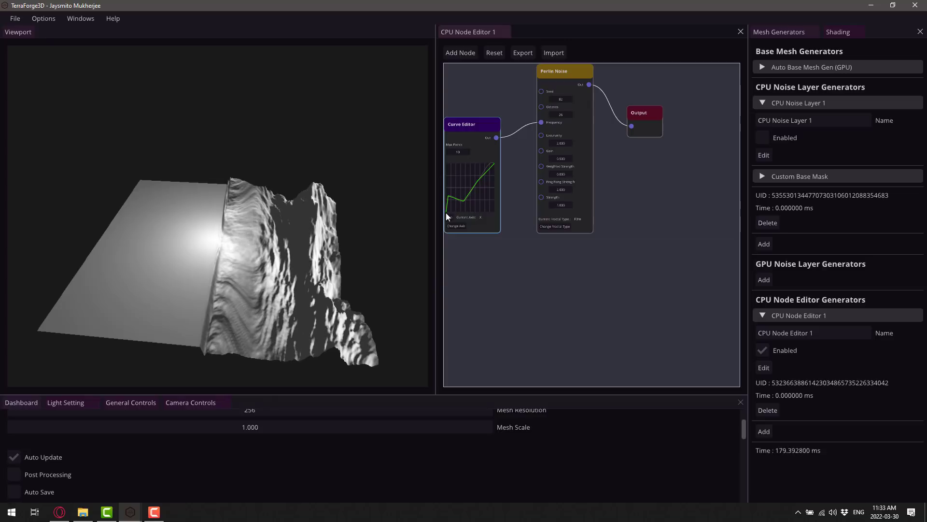
scroll(459, 212, up, 5)
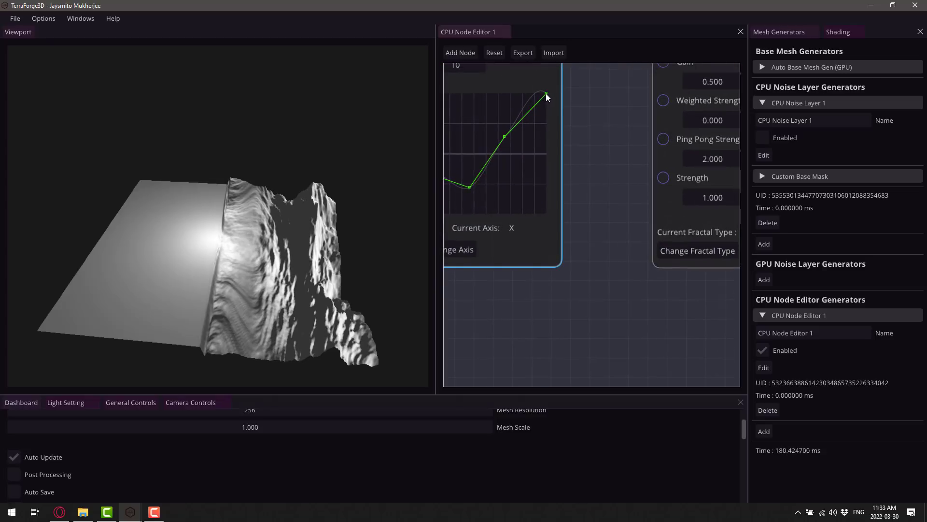
drag(547, 94, 529, 125)
click(522, 119)
click(529, 126)
right_drag(500, 190, 552, 194)
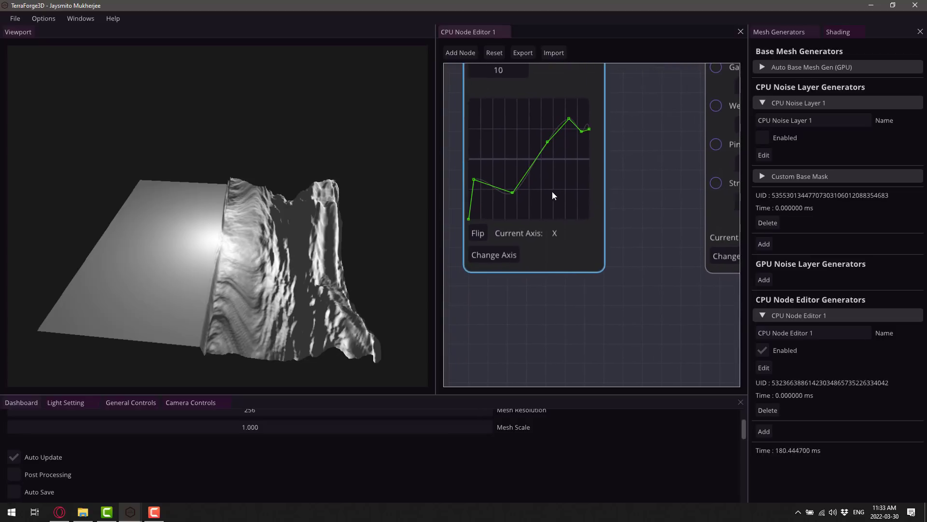
Raise the Curve Editor's starting point and first peak so the low end of the curve sits near mid-height
click(468, 219)
drag(470, 219, 493, 149)
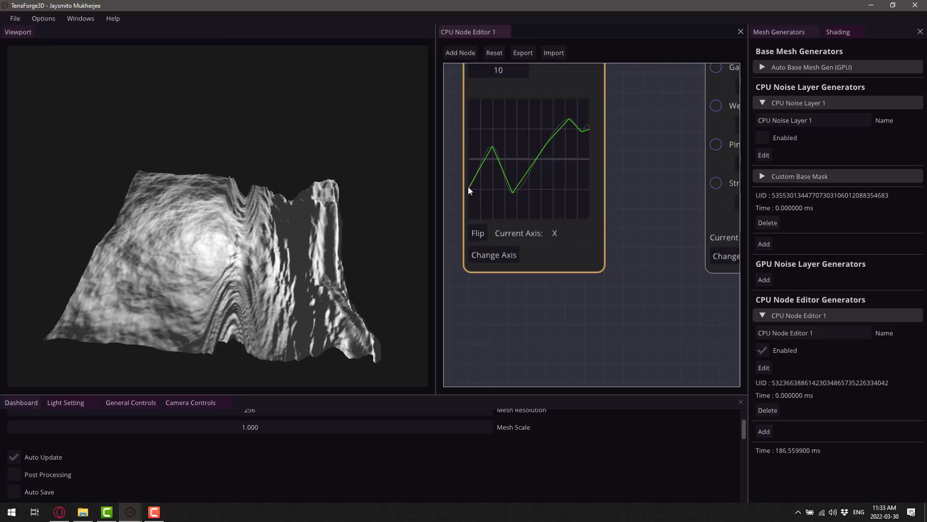
drag(470, 188, 481, 151)
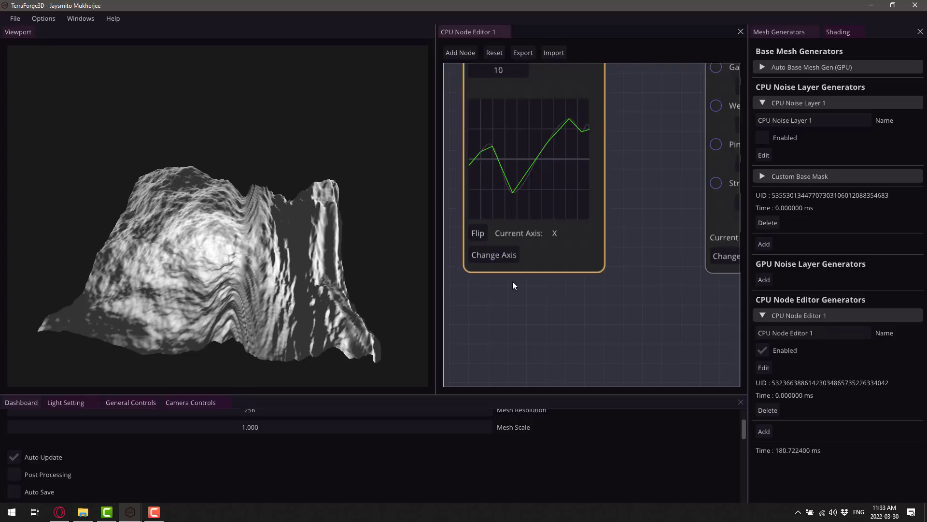
scroll(512, 282, down, 5)
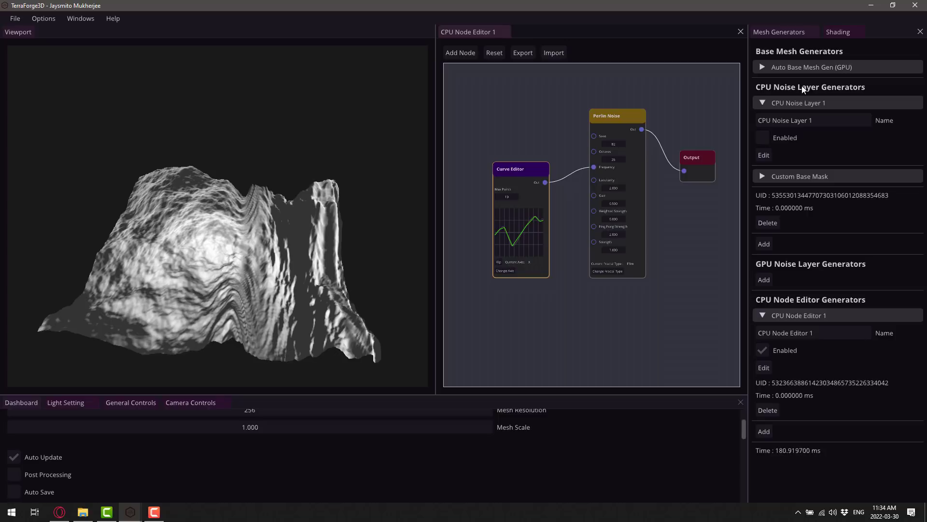
Close the CPU node editor and dock the Shading editor beside the viewport with its shader node graph expanded
click(839, 30)
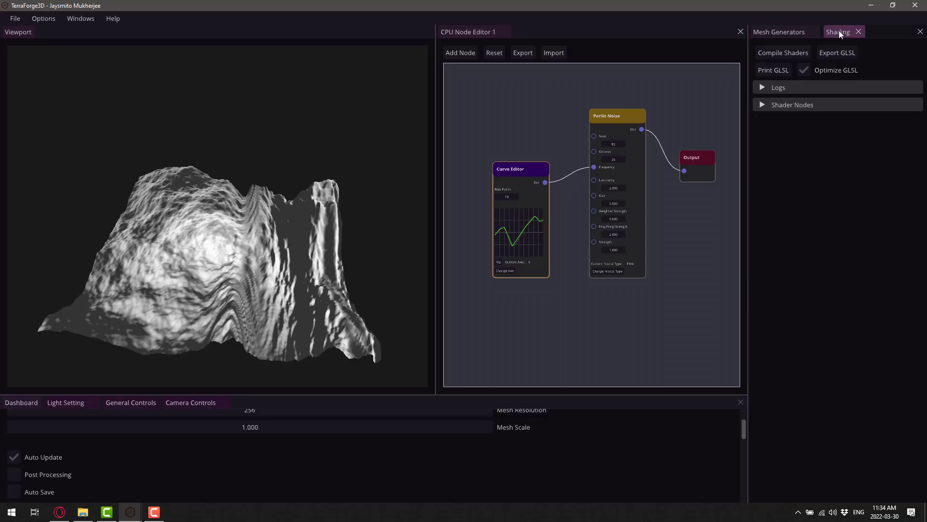
click(765, 105)
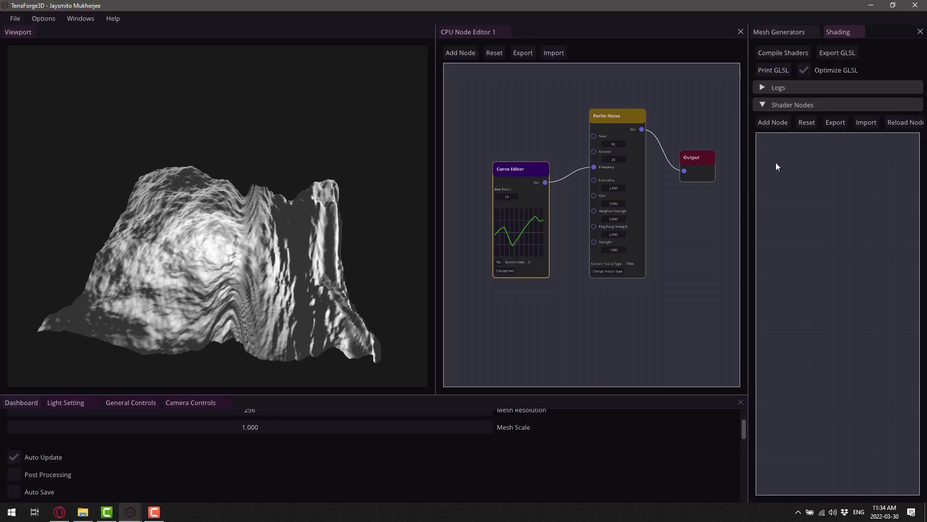
click(740, 33)
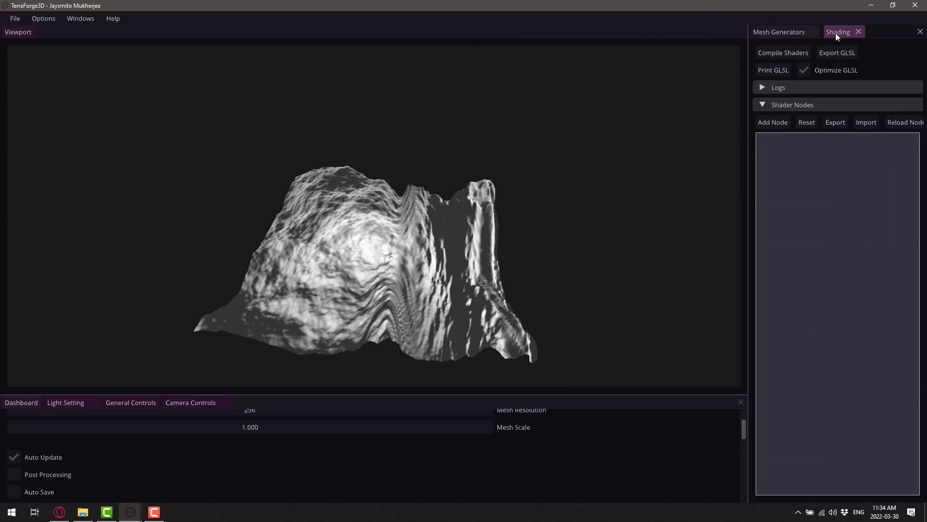
mouse_move(835, 33)
mouse_down()
mouse_move(607, 47)
mouse_move(578, 123)
mouse_move(407, 203)
mouse_move(405, 212)
mouse_up()
drag(565, 178, 408, 175)
mouse_move(667, 271)
mouse_down()
mouse_move(670, 199)
mouse_move(670, 224)
mouse_move(708, 282)
mouse_move(686, 228)
mouse_move(625, 265)
mouse_move(595, 197)
mouse_up()
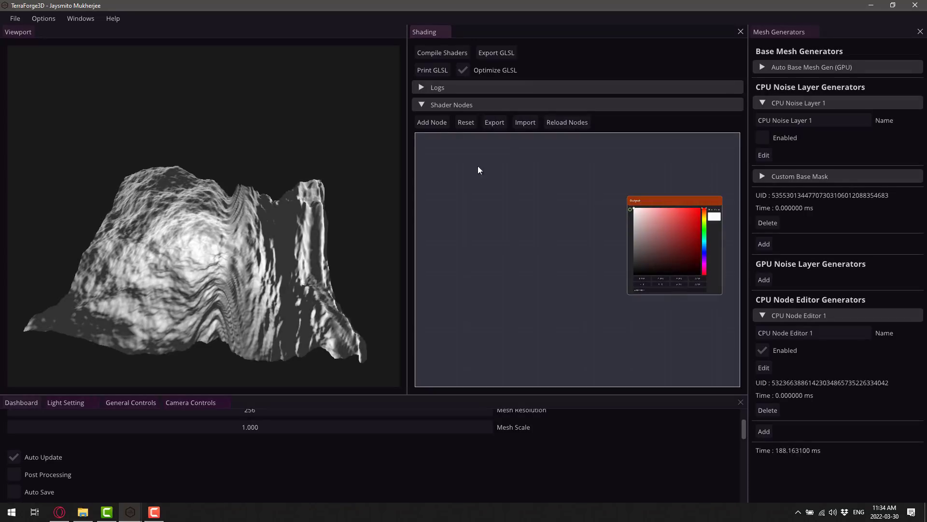
Add a PBR Material node to the shader graph and place it on the input side of the Output node
click(436, 123)
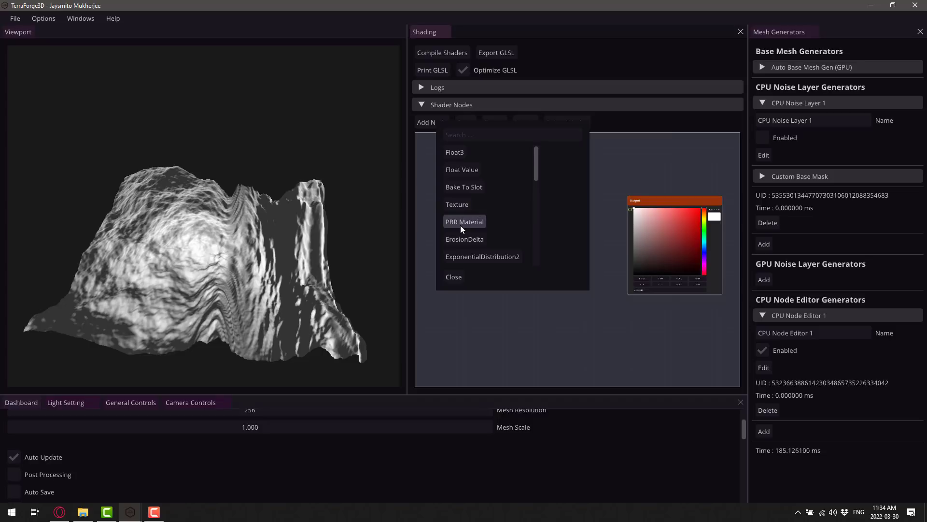
scroll(460, 225, down, 5)
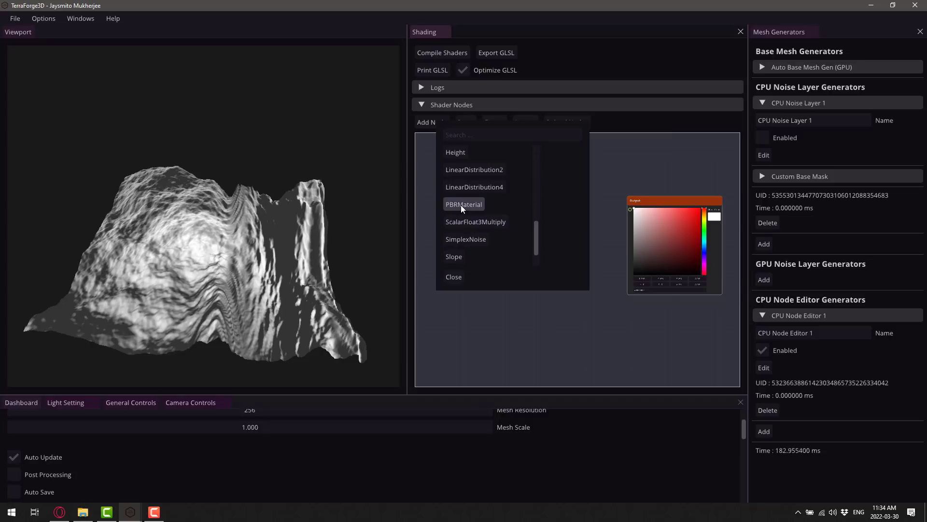
scroll(460, 206, up, 5)
scroll(462, 198, up, 2)
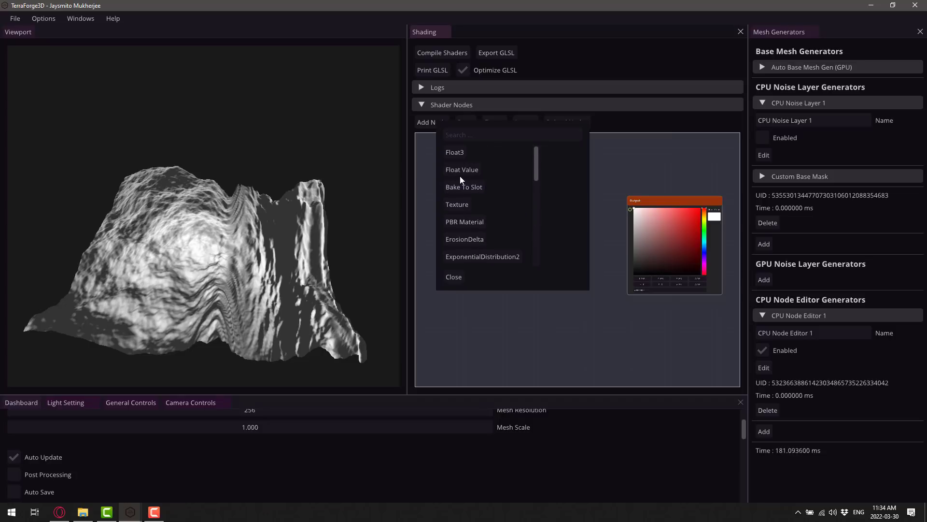
click(470, 221)
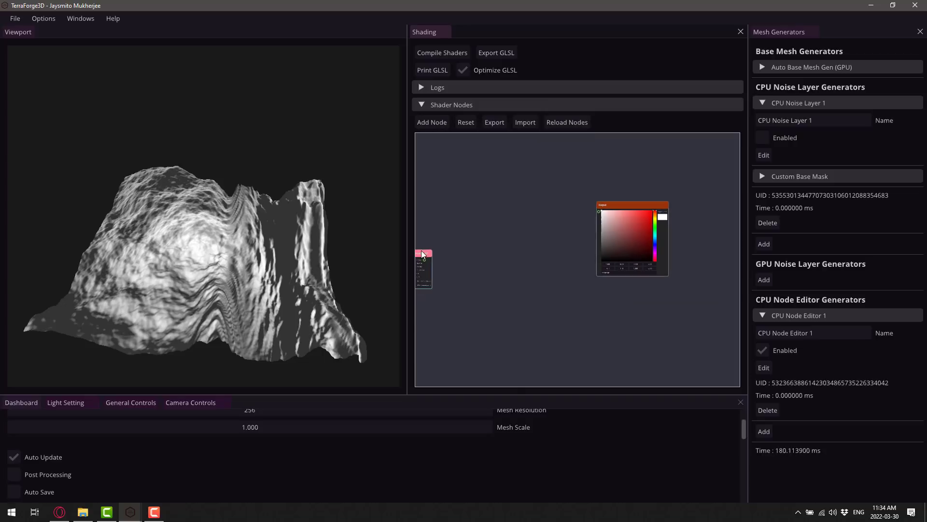
drag(423, 252, 497, 195)
scroll(529, 246, up, 4)
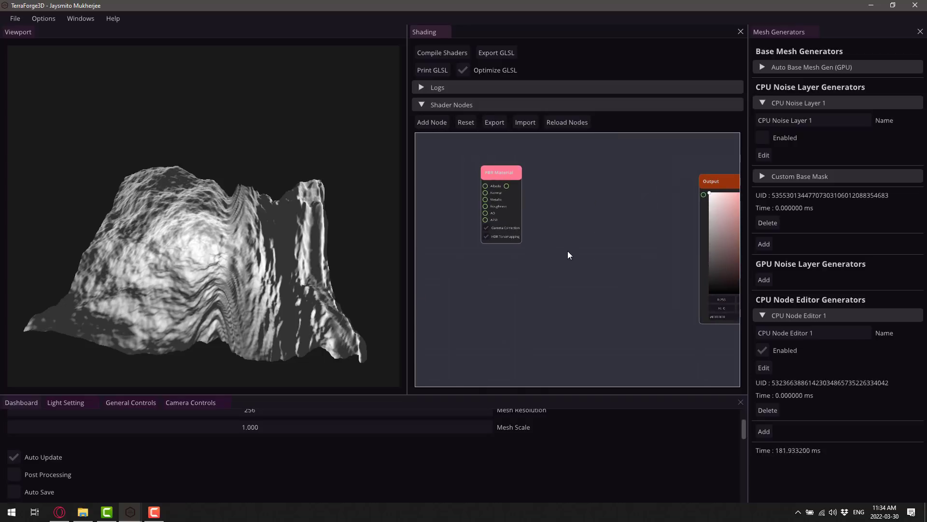
scroll(563, 248, down, 3)
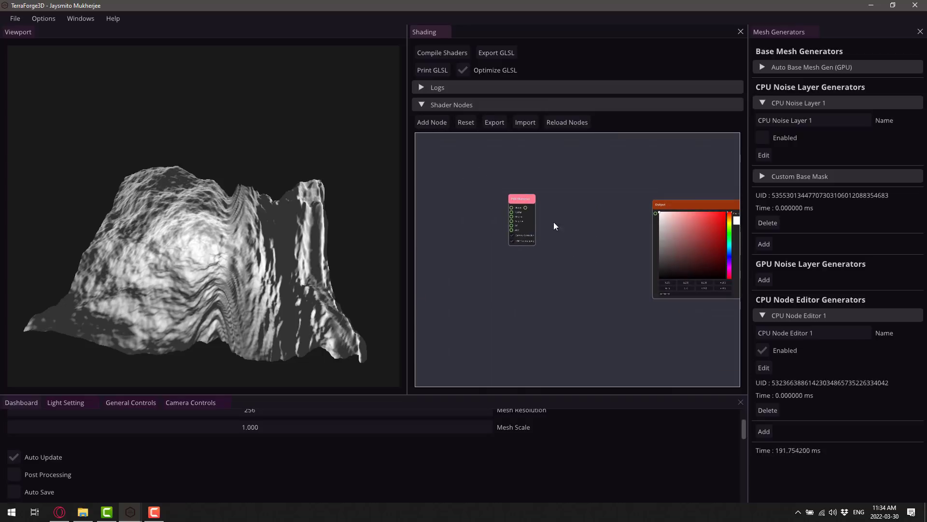
Add a Texture node to the shader graph and place it on the input side of the PBR Material node
click(434, 122)
click(457, 204)
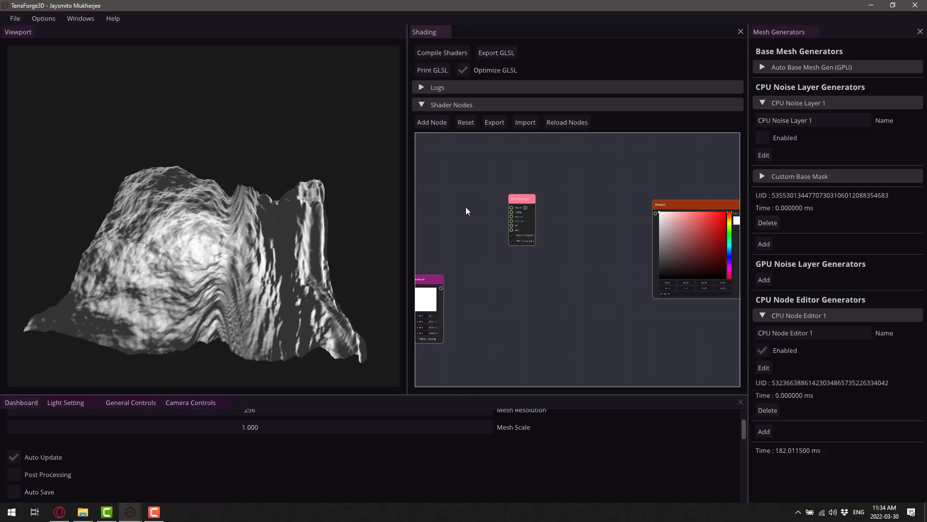
drag(429, 279, 557, 215)
click(472, 224)
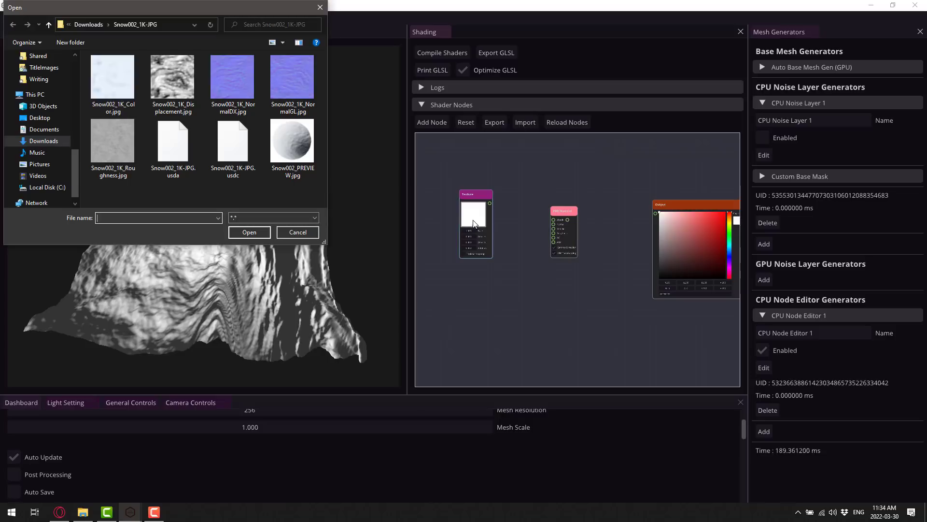
click(153, 109)
click(295, 231)
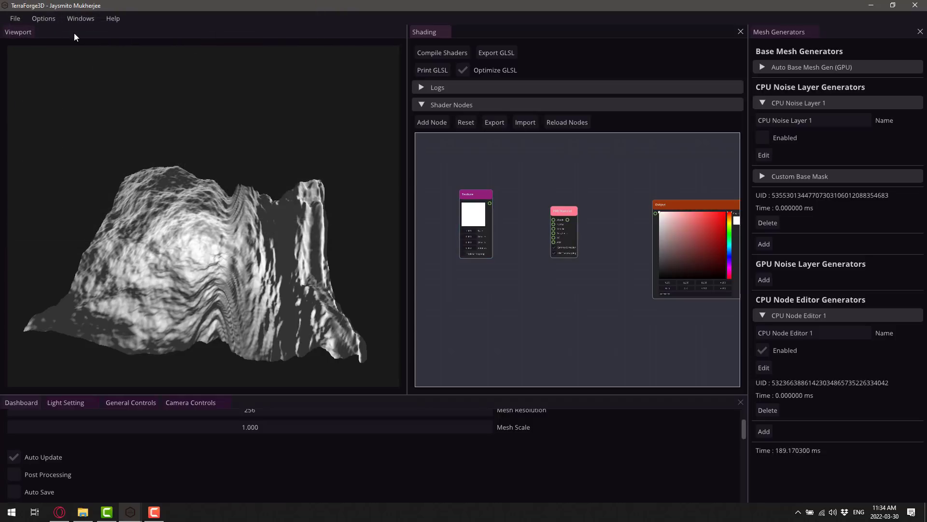
Open the Texture Store and view the textures that are already downloaded
click(79, 18)
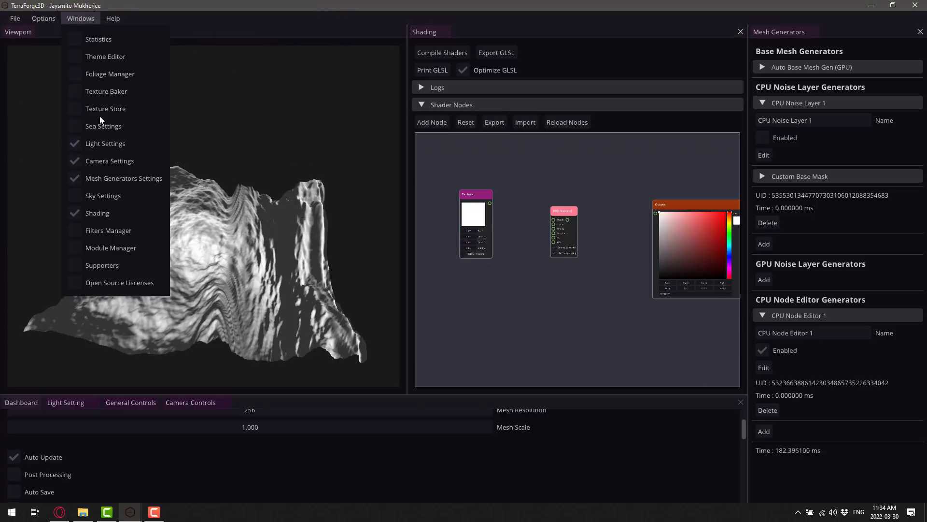
click(73, 109)
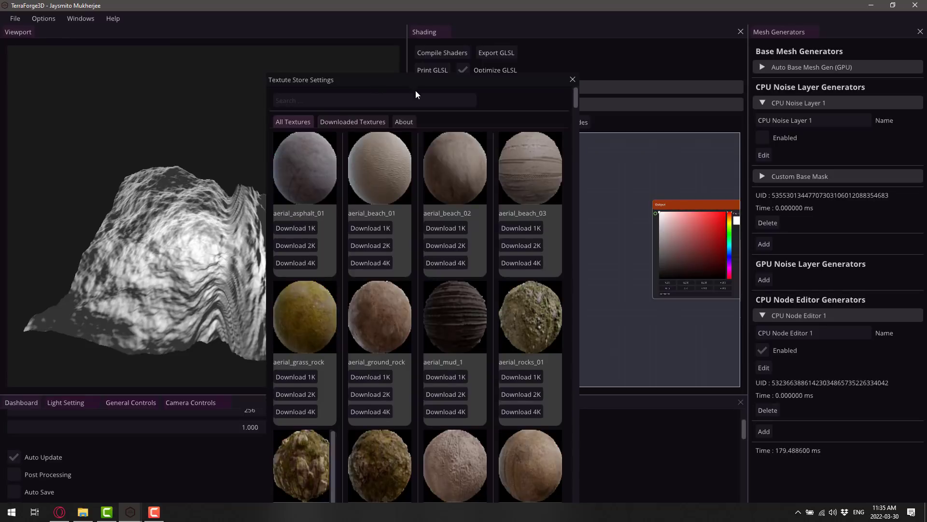
mouse_move(576, 101)
mouse_down()
mouse_move(563, 495)
mouse_move(578, 97)
mouse_up()
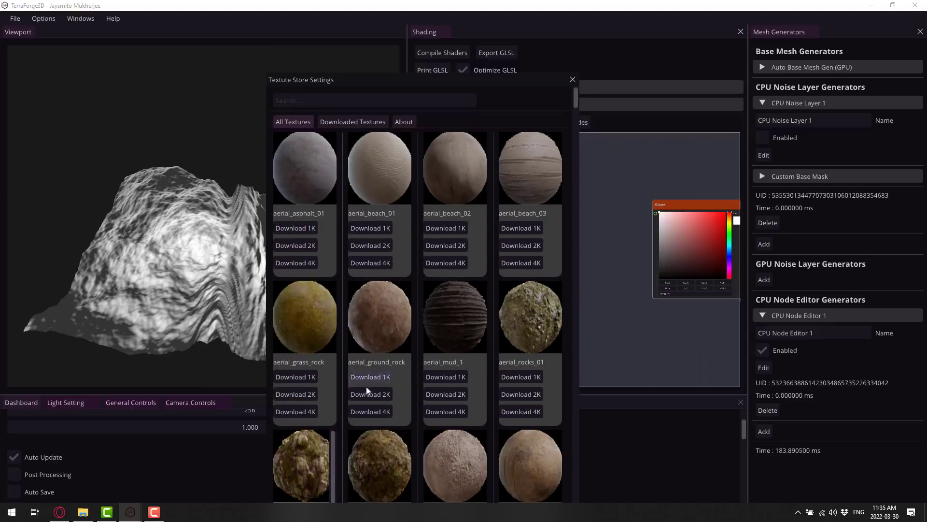
click(355, 121)
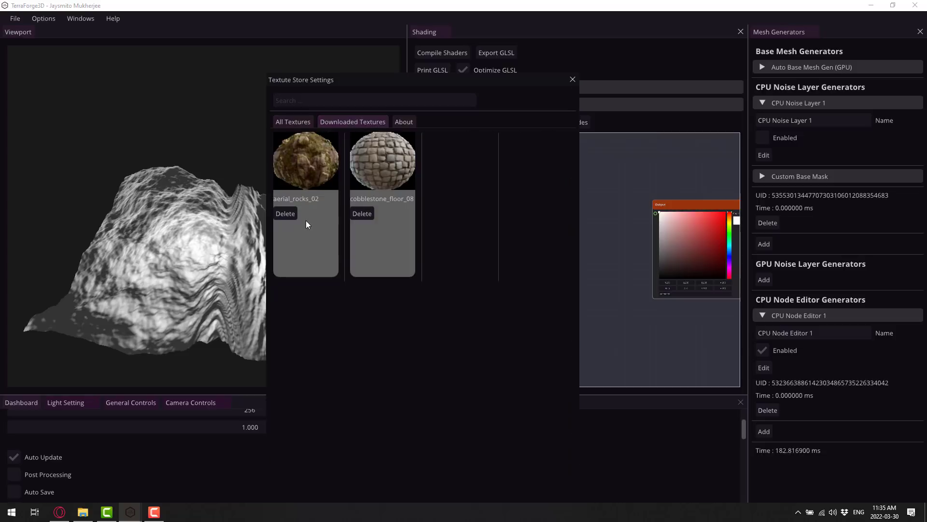
mouse_move(425, 82)
mouse_down()
mouse_move(406, 73)
mouse_move(593, 83)
mouse_move(465, 95)
mouse_move(352, 140)
mouse_move(390, 125)
mouse_move(382, 89)
mouse_move(347, 91)
mouse_move(422, 77)
mouse_move(411, 83)
mouse_up()
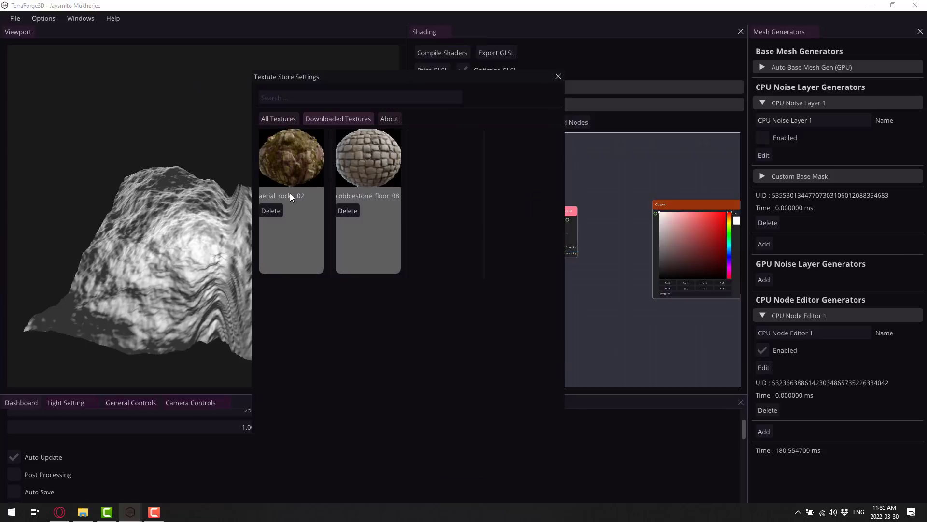
Assign the albedo map of aerial_rocks_02 from the Texture Store to the Texture node, with the store window moved clear of the graph
click(273, 118)
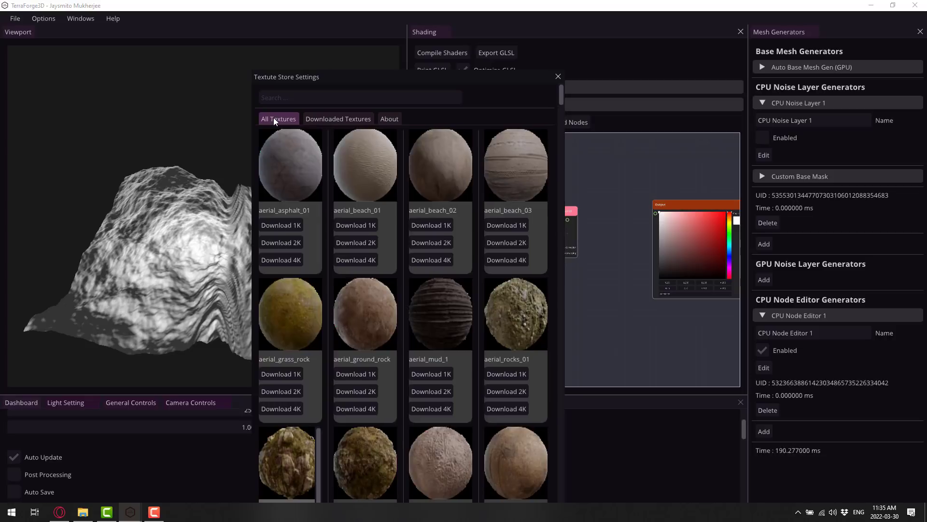
scroll(343, 246, down, 3)
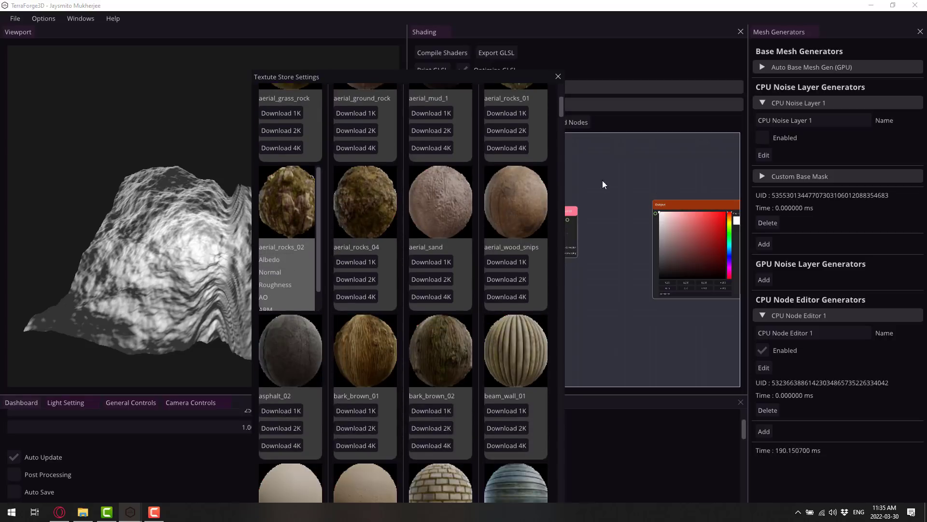
drag(420, 76, 278, 49)
drag(148, 228, 479, 216)
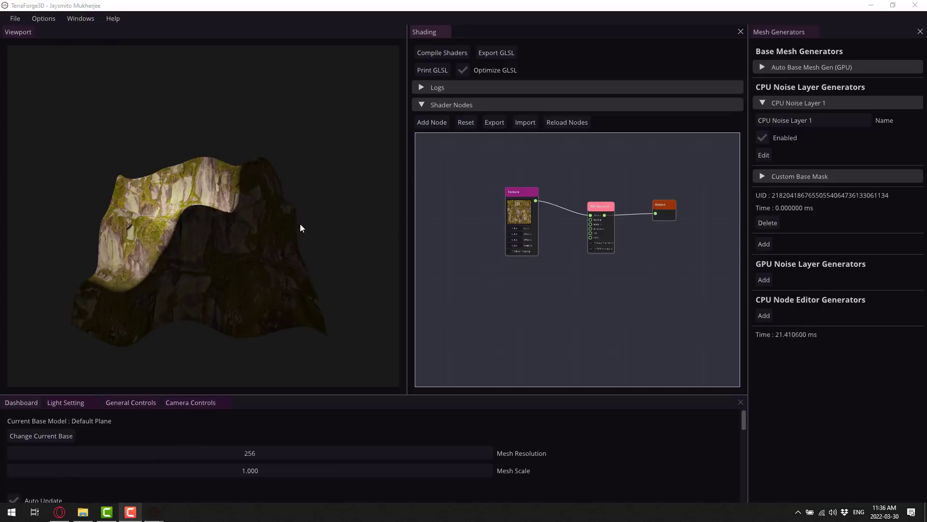
Open the sky settings and switch the sky to the cubemap type
drag(300, 228, 255, 241)
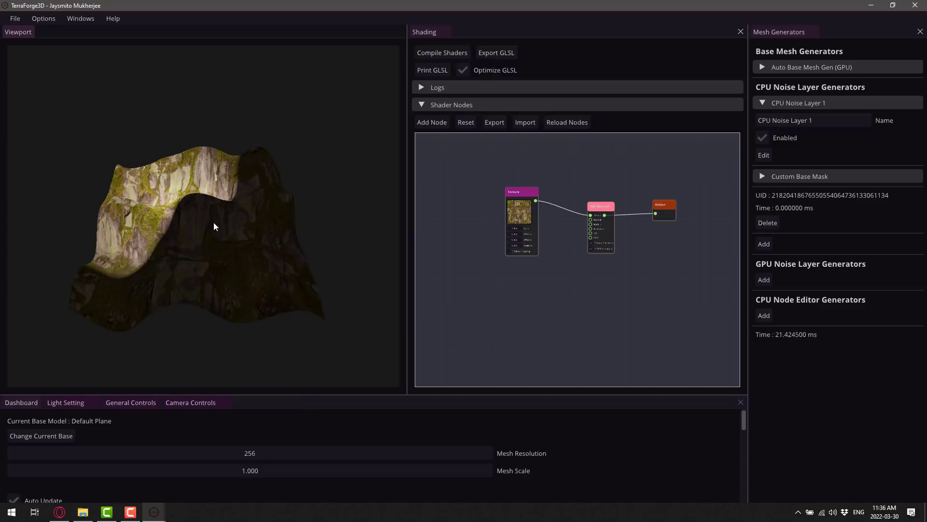
scroll(136, 450, down, 3)
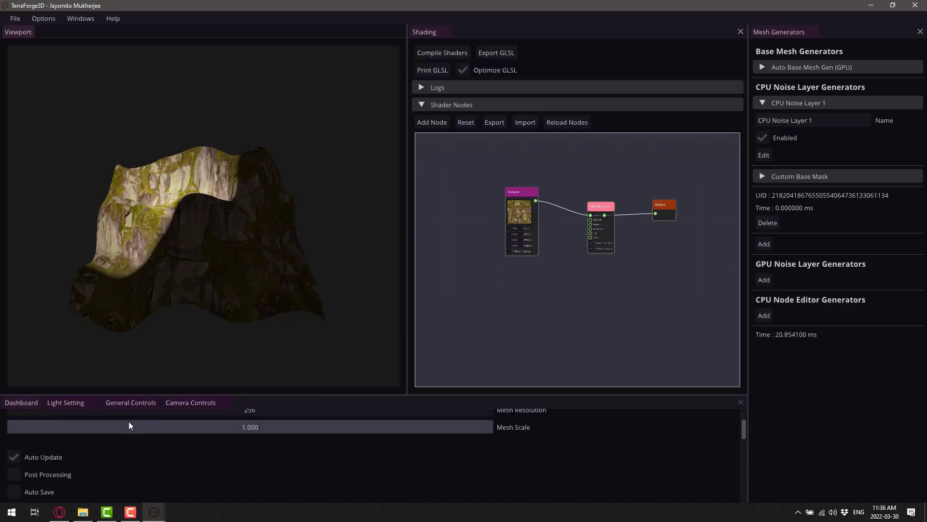
click(80, 18)
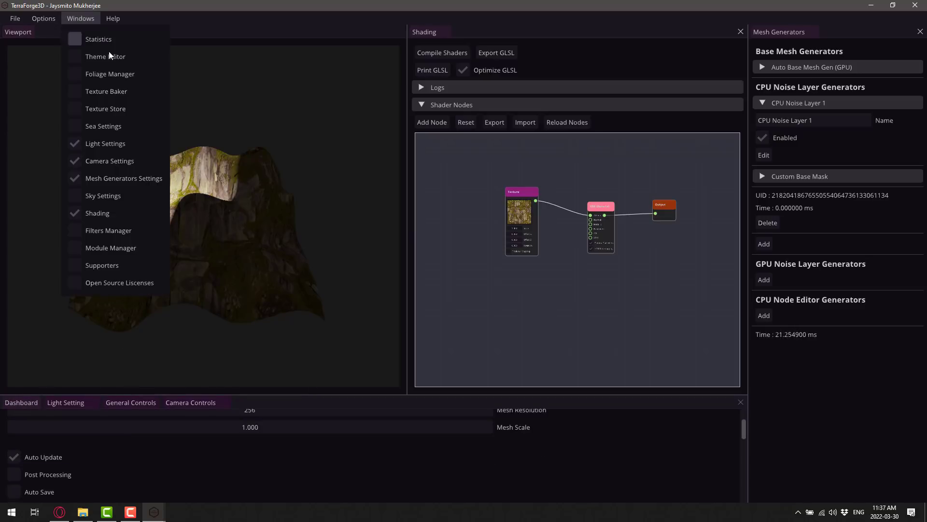
click(77, 194)
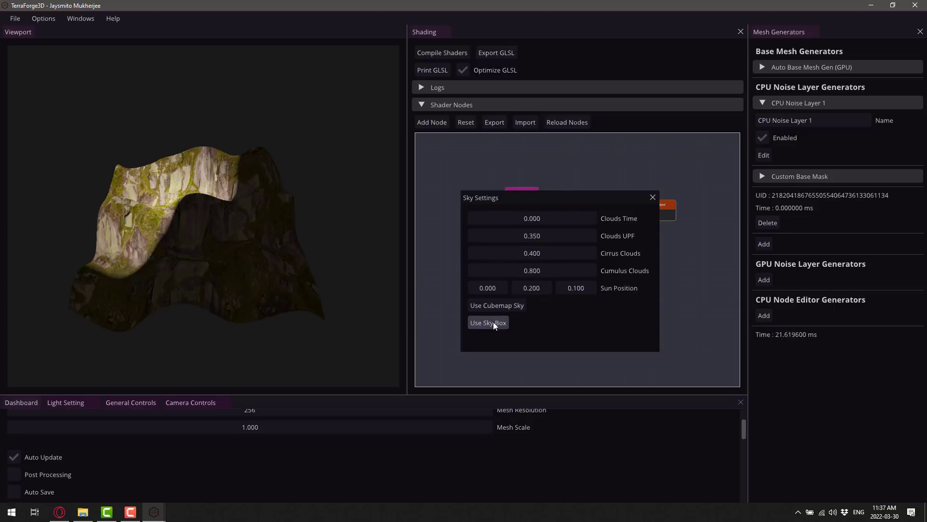
click(495, 306)
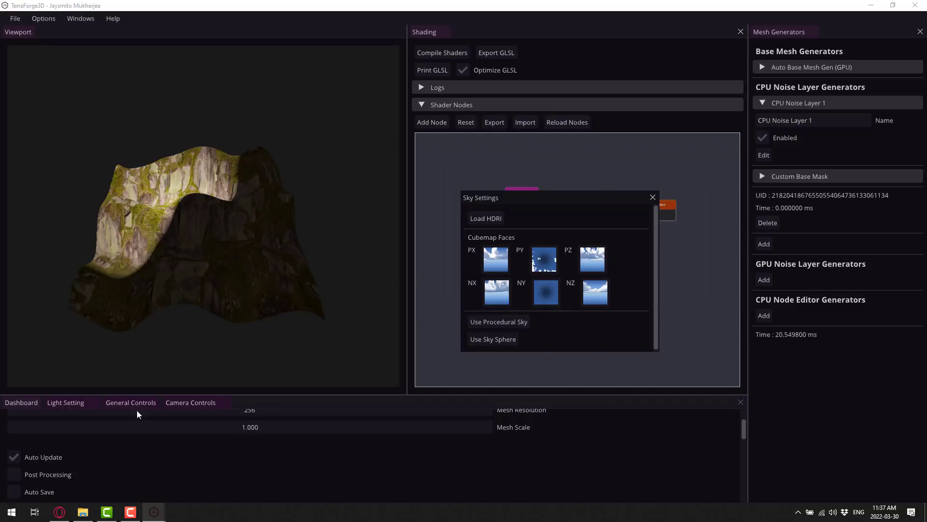
Turn on the skybox display in the viewport
scroll(114, 458, down, 5)
scroll(114, 458, up, 1)
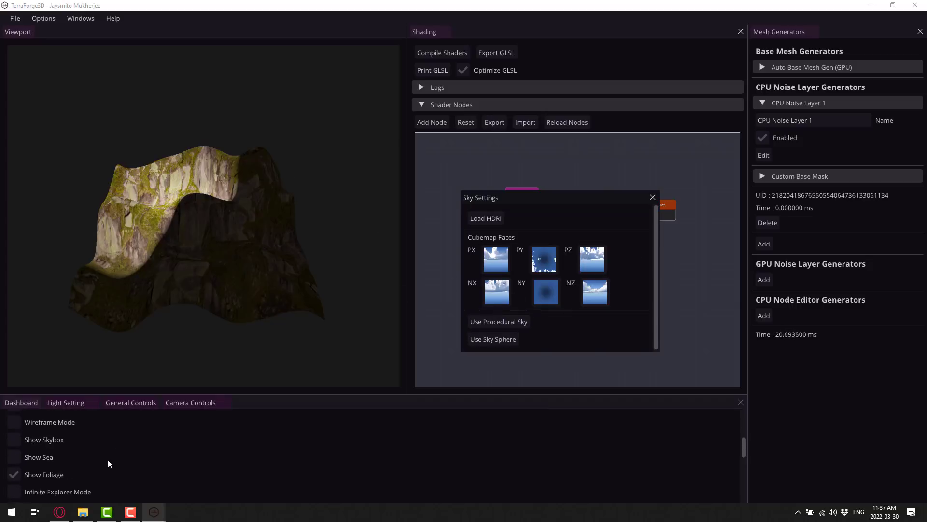
click(19, 441)
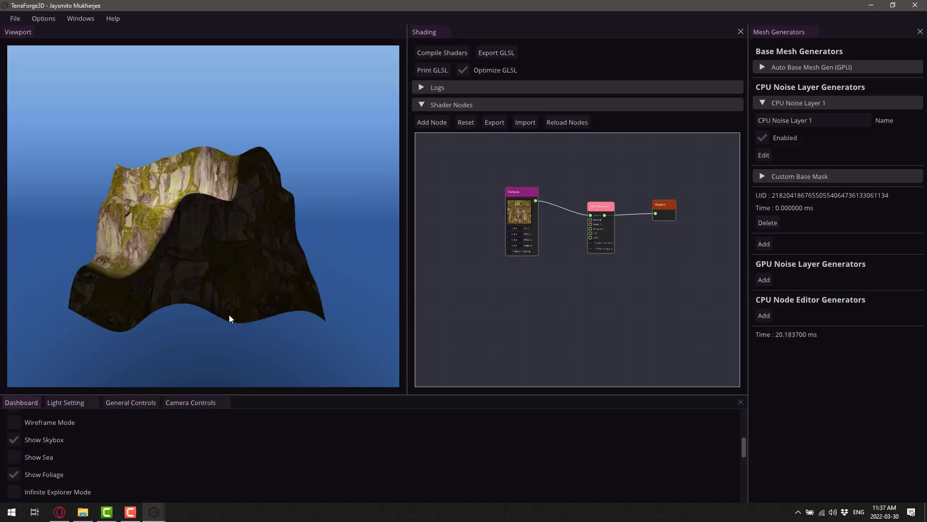
Add a second Texture node to the shader graph and place it below the existing albedo Texture node
drag(207, 267, 268, 265)
mouse_move(187, 250)
mouse_down()
mouse_move(254, 275)
mouse_move(256, 288)
mouse_move(245, 288)
mouse_move(432, 192)
mouse_up()
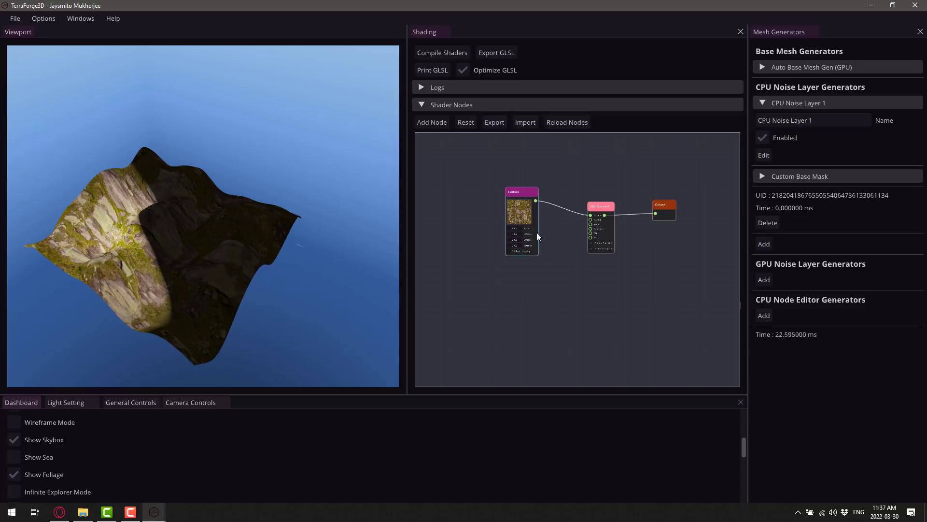
scroll(544, 284, up, 5)
right_drag(547, 280, 532, 331)
scroll(526, 288, down, 3)
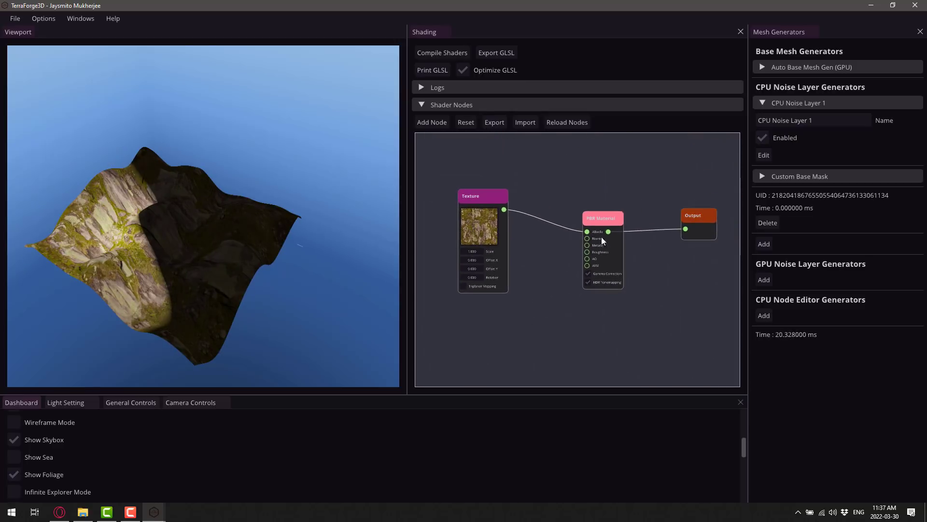
click(433, 123)
click(466, 208)
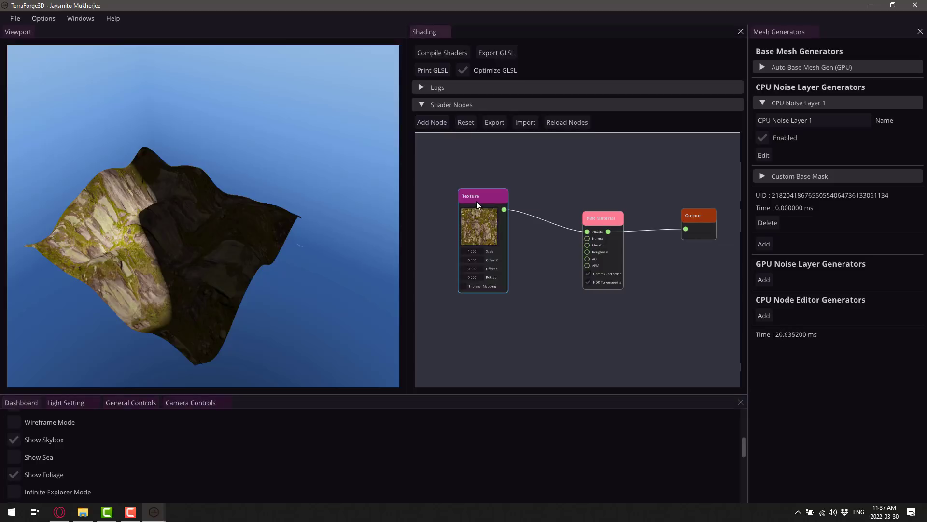
scroll(581, 283, down, 3)
drag(468, 304, 552, 302)
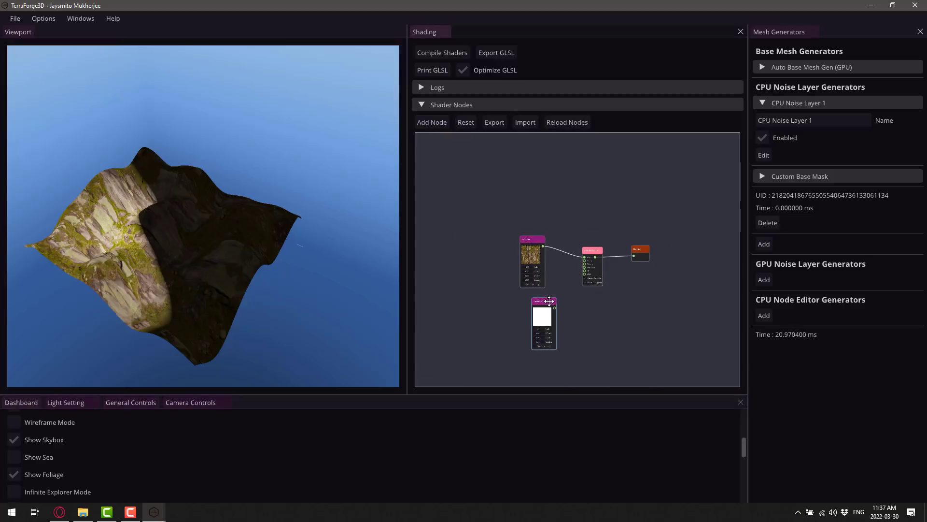
Look up the texture maps available for aerial_rocks_02 in the Texture Store and close the store
click(83, 21)
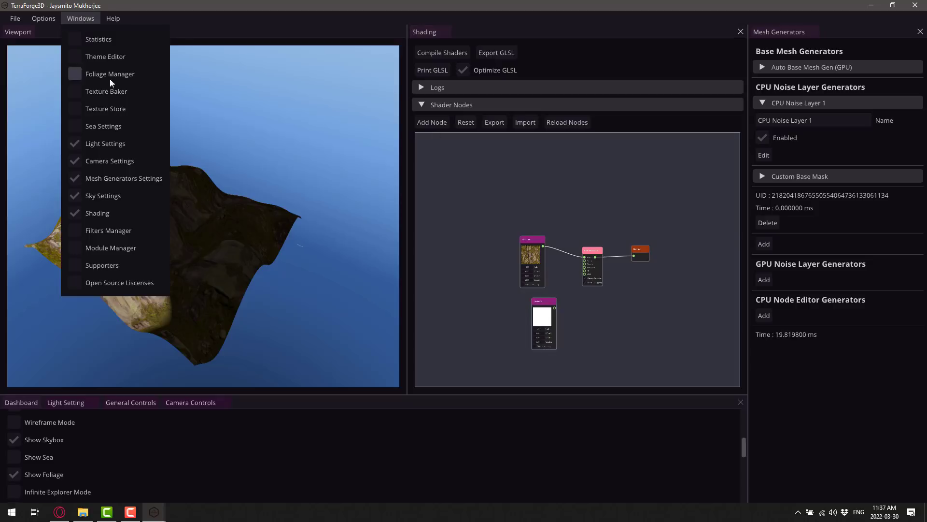
click(99, 109)
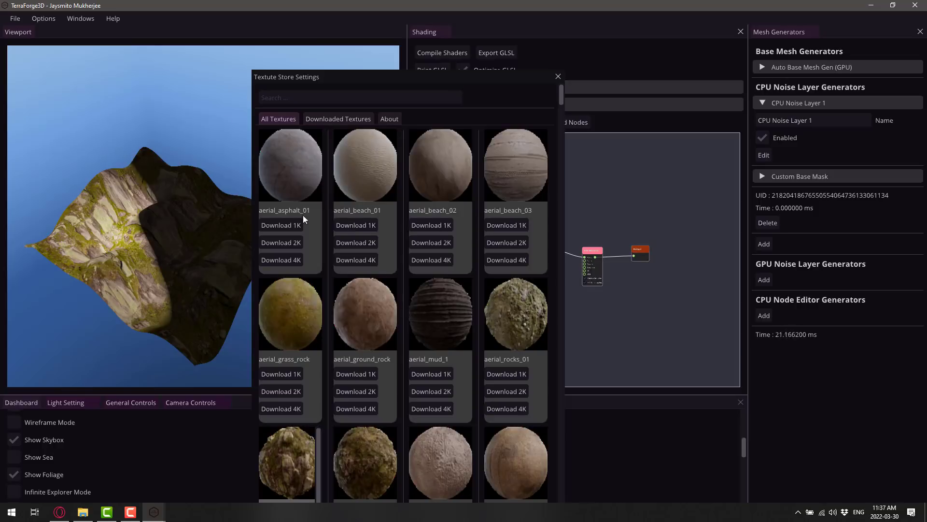
scroll(318, 306, down, 3)
drag(295, 325, 121, 284)
drag(114, 316, 183, 290)
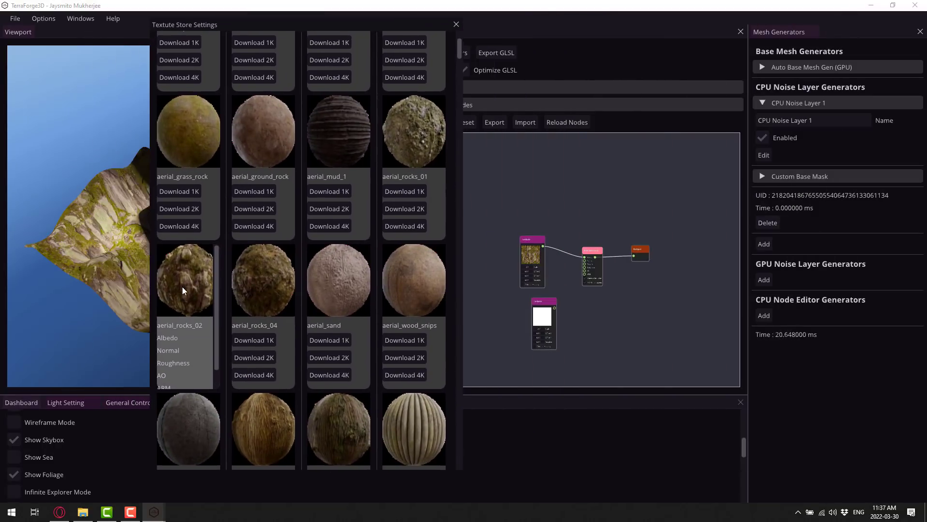
click(459, 24)
Load ao.png from aerial_rocks_02 into the new Texture node and connect it to the AO input of the PBR Material node
click(543, 314)
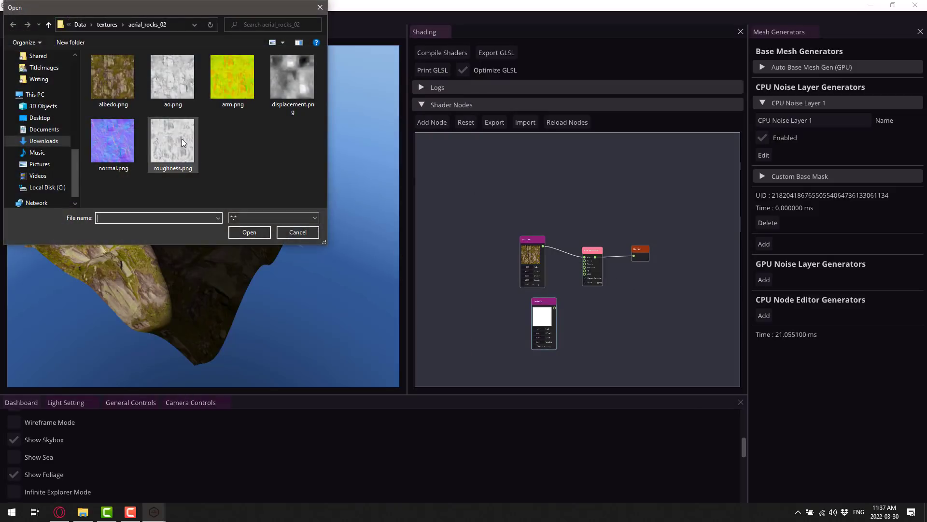
double_click(179, 70)
scroll(603, 308, up, 1)
scroll(603, 308, up, 2)
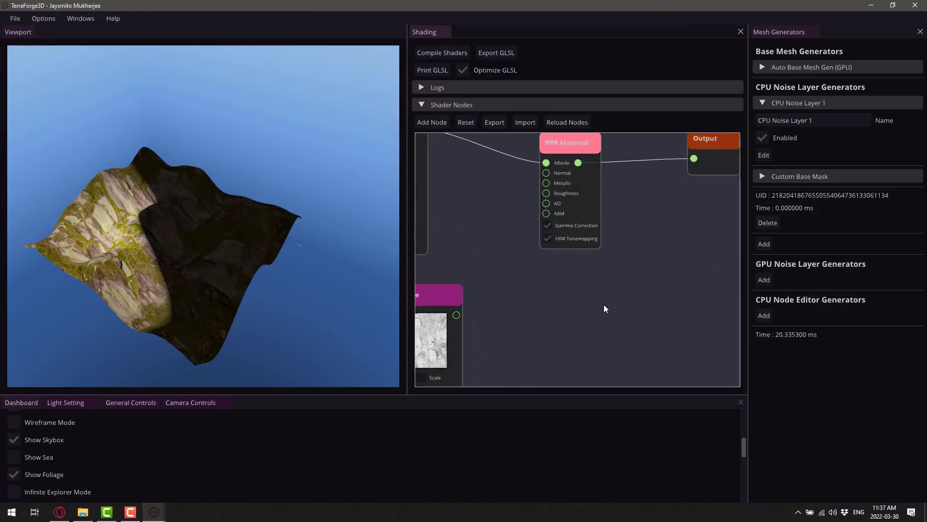
drag(456, 315, 546, 203)
drag(445, 292, 480, 179)
middle_drag(577, 300, 598, 284)
Add a third Texture node below the ambient occlusion one and load normal.png from aerial_rocks_02 into it
click(433, 123)
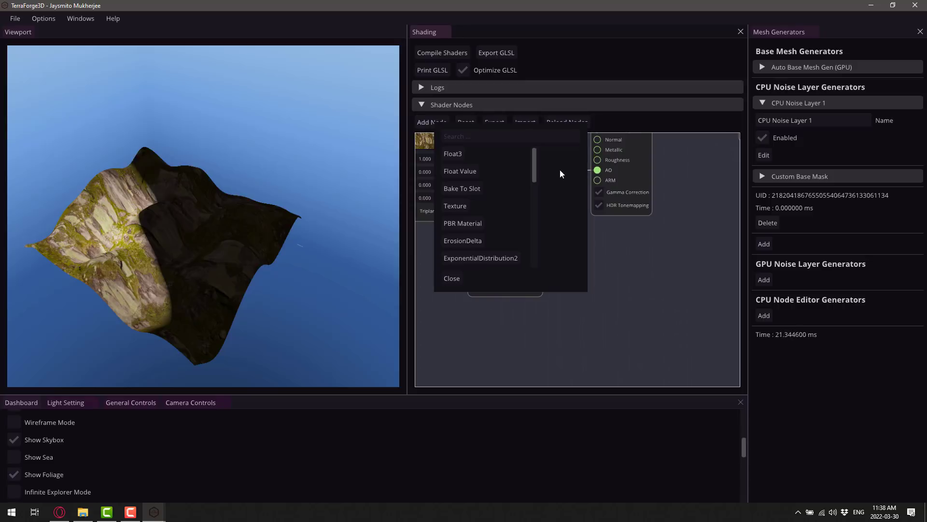
click(448, 204)
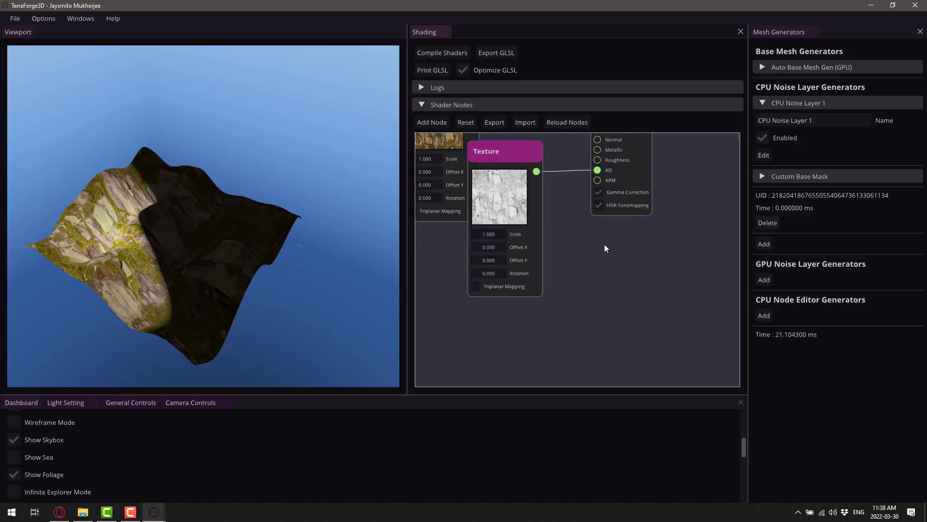
scroll(604, 244, down, 3)
drag(480, 260, 590, 280)
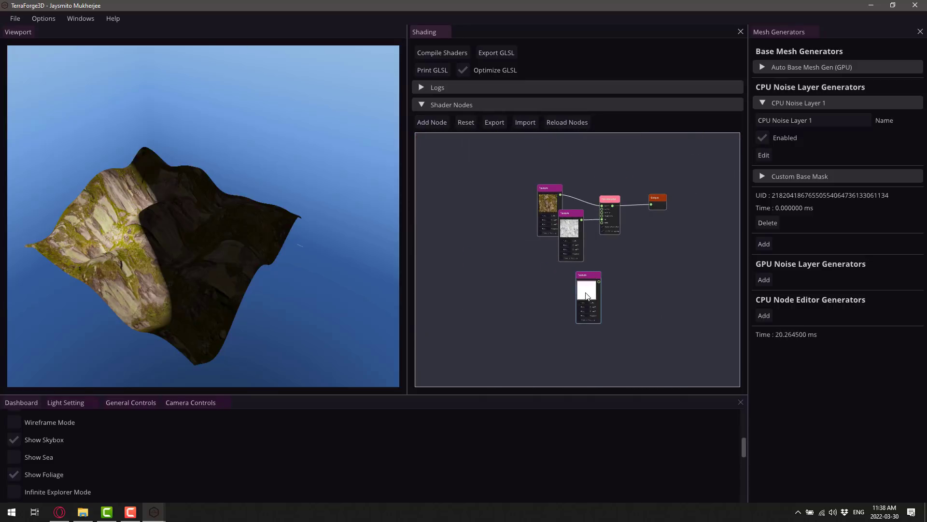
click(586, 290)
double_click(125, 140)
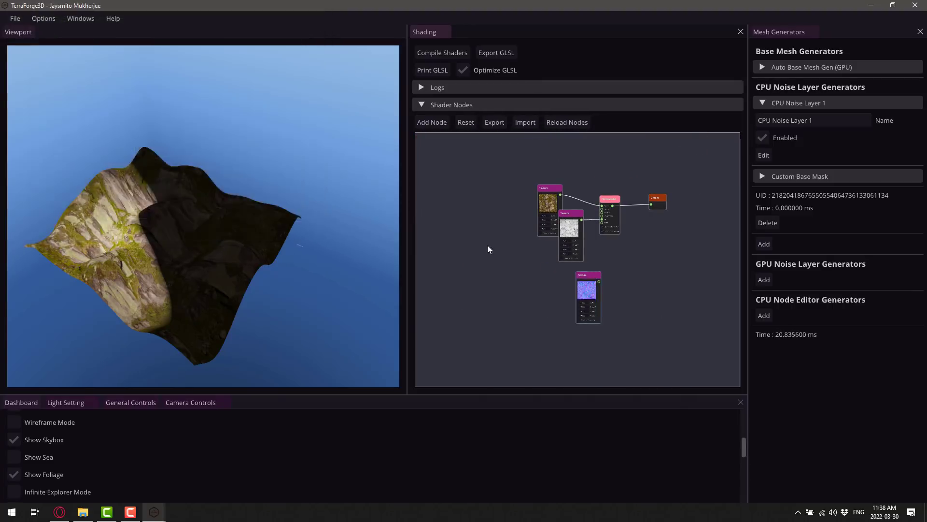
Connect the normal map Texture node to the Normal input of the PBR Material node and inspect the terrain
mouse_move(599, 280)
mouse_down()
mouse_move(590, 247)
mouse_move(603, 265)
mouse_up()
scroll(633, 257, up, 5)
right_drag(634, 257, 675, 346)
mouse_move(561, 374)
mouse_down()
mouse_move(524, 153)
mouse_move(549, 146)
mouse_up()
drag(199, 266, 221, 269)
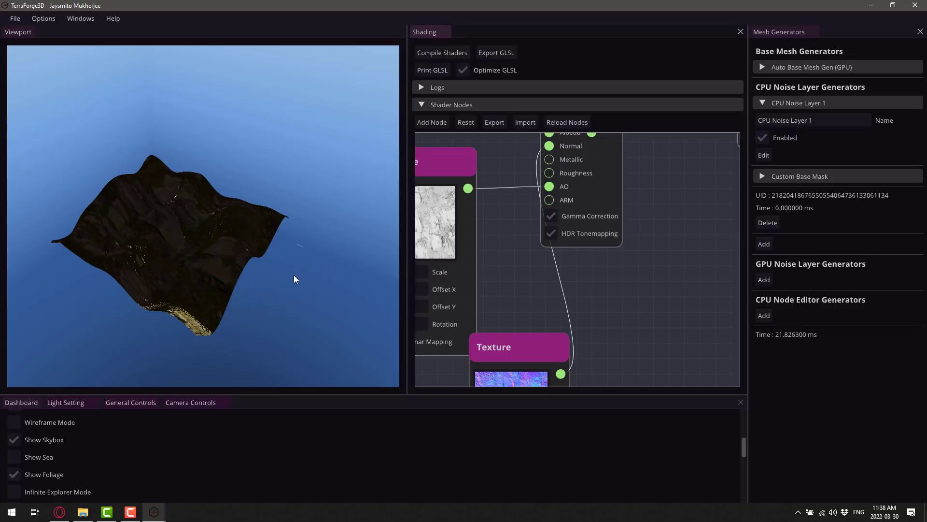
scroll(265, 266, up, 3)
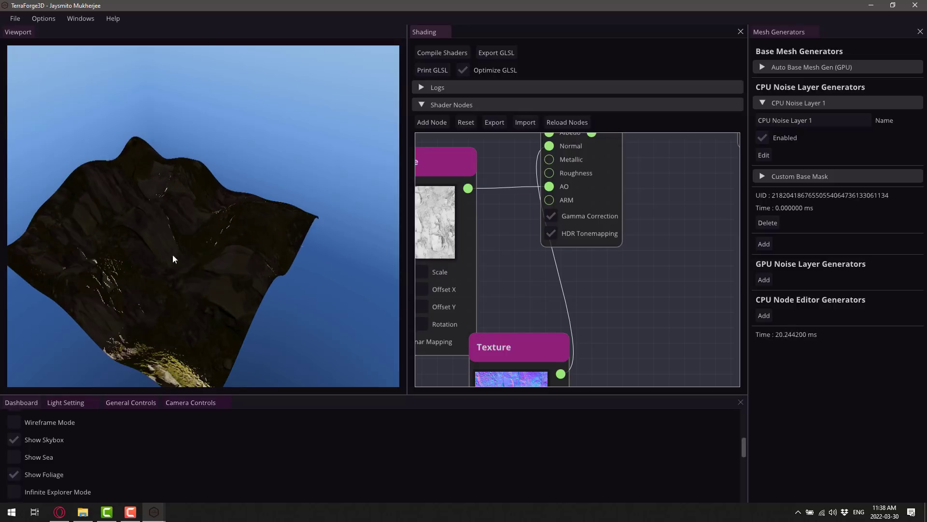
Add an ExponentialDistribution2 node, place it in the empty space beneath the Output node and examine its inputs and parameters
scroll(614, 300, down, 4)
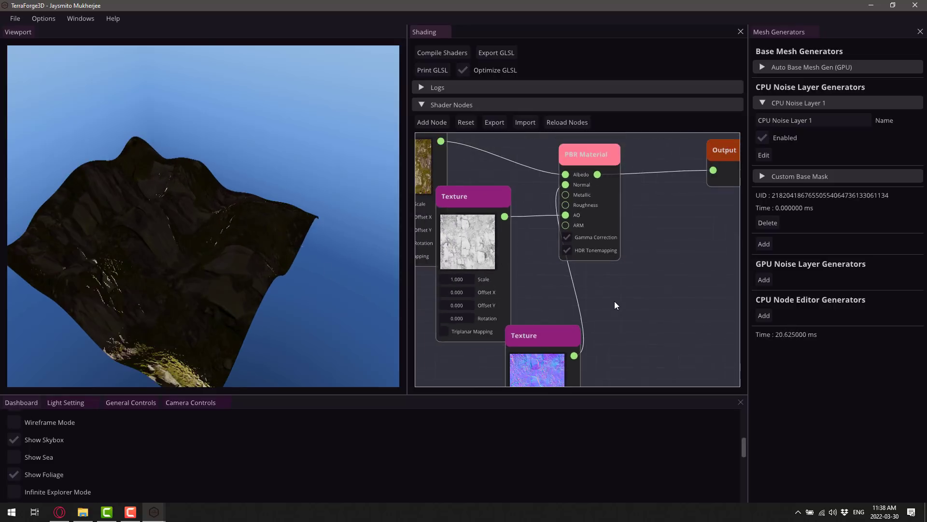
click(440, 122)
scroll(488, 237, down, 1)
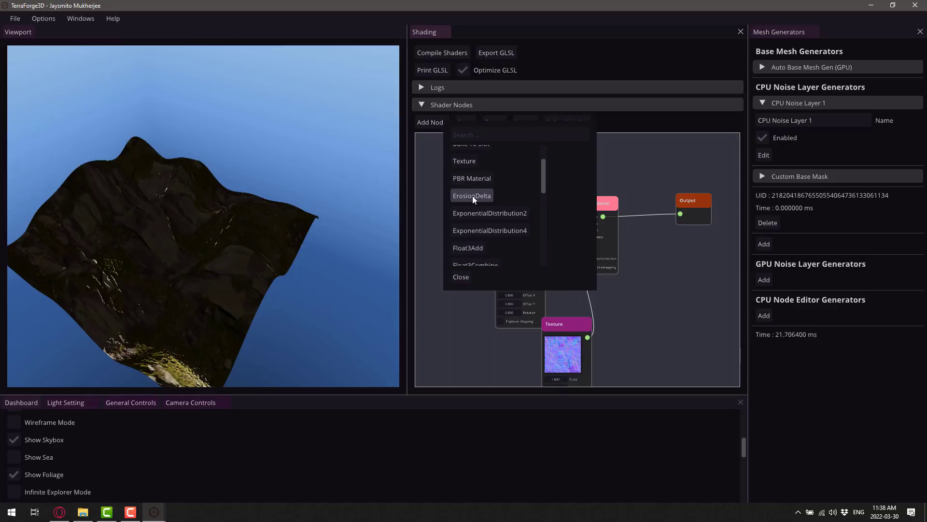
click(495, 214)
scroll(650, 287, down, 2)
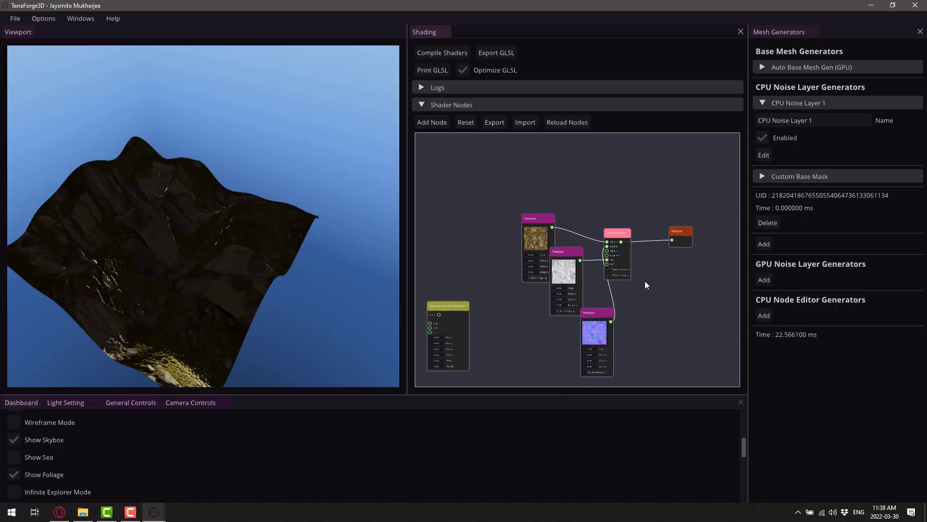
drag(448, 306, 675, 286)
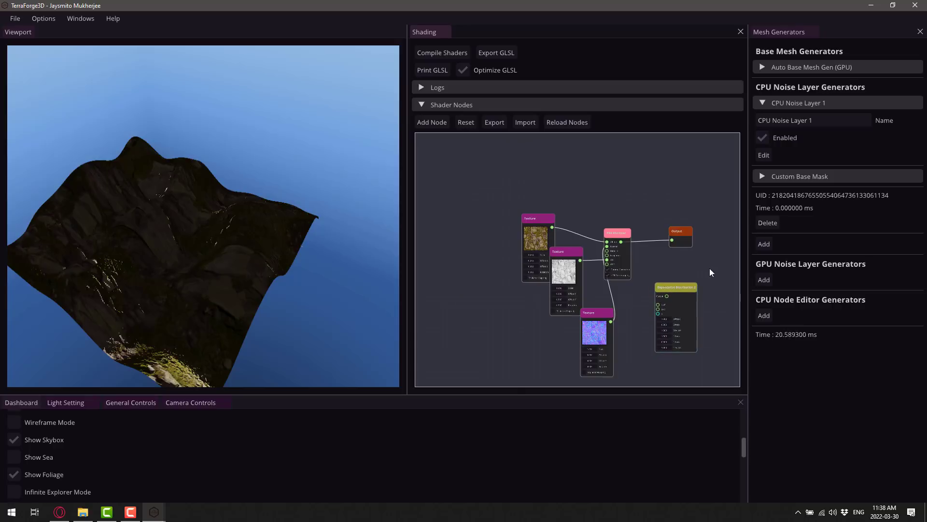
right_drag(709, 268, 638, 226)
scroll(639, 226, up, 5)
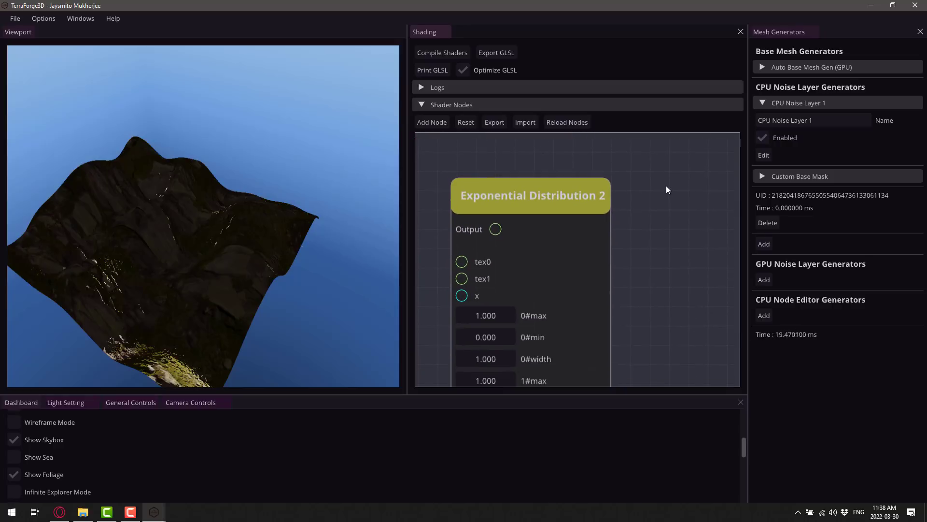
scroll(646, 242, down, 3)
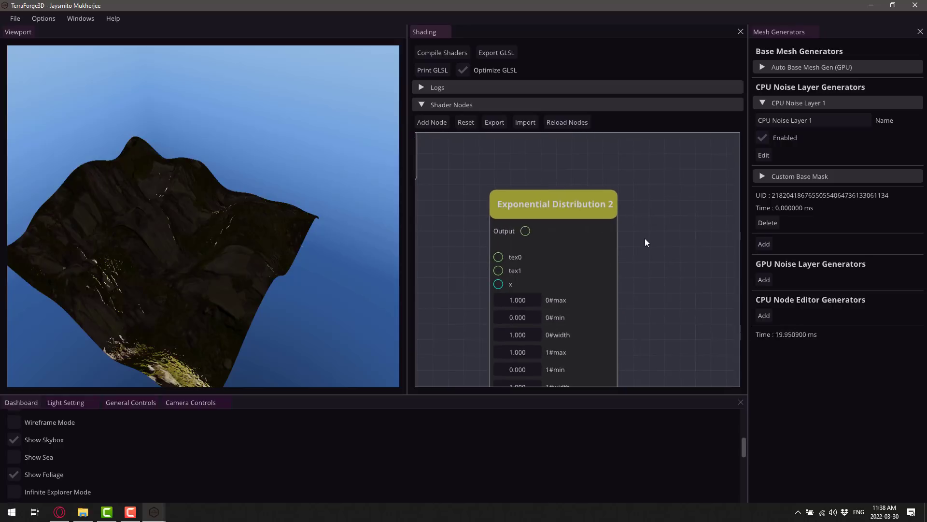
right_drag(468, 152, 464, 89)
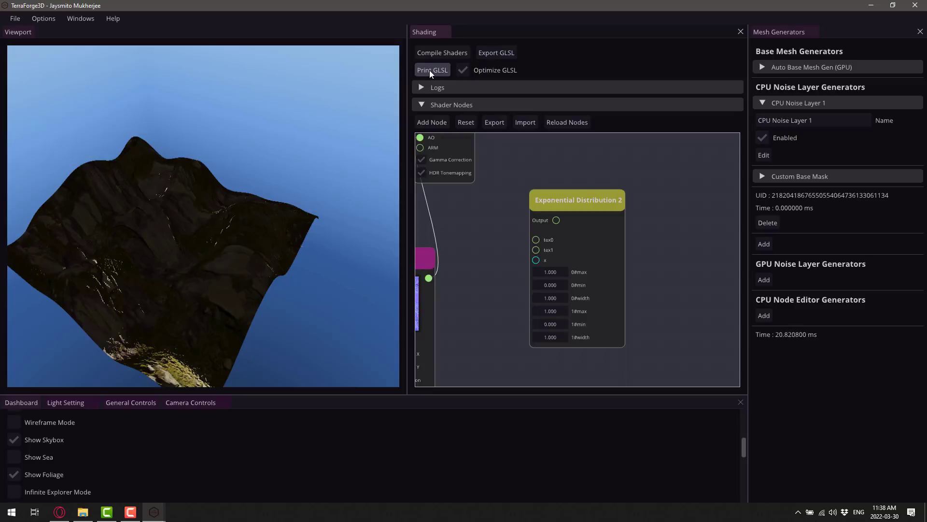
Switch to the TerraForge3D console window, read through the printed GLSL shader code and close the console
click(152, 514)
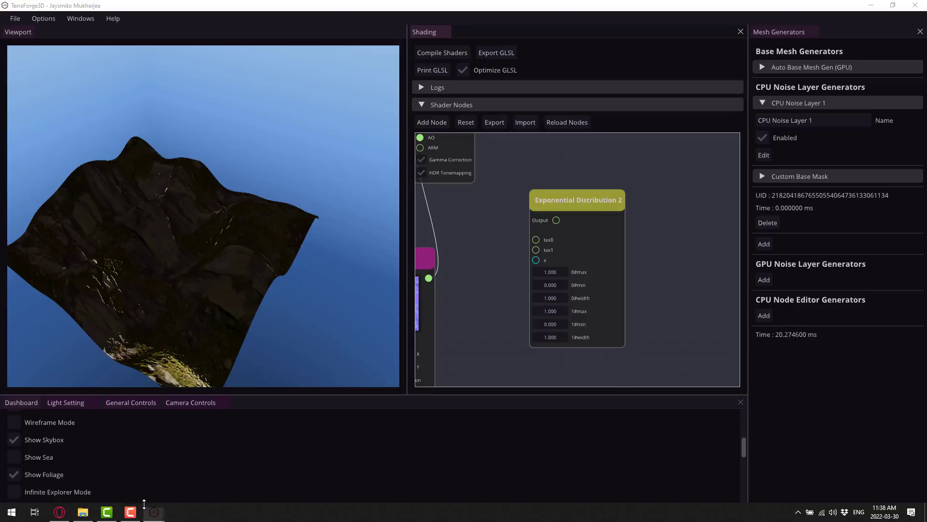
click(88, 465)
scroll(257, 240, up, 10)
scroll(258, 232, down, 10)
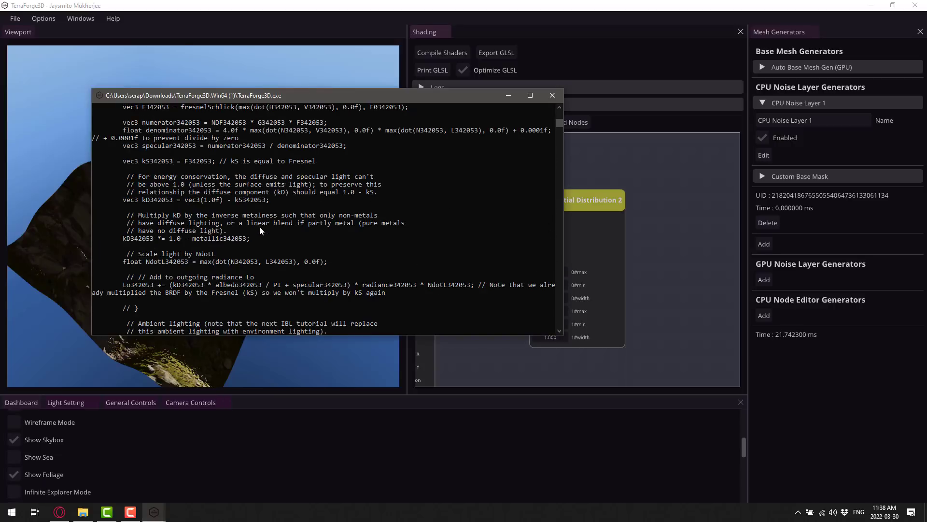
click(552, 95)
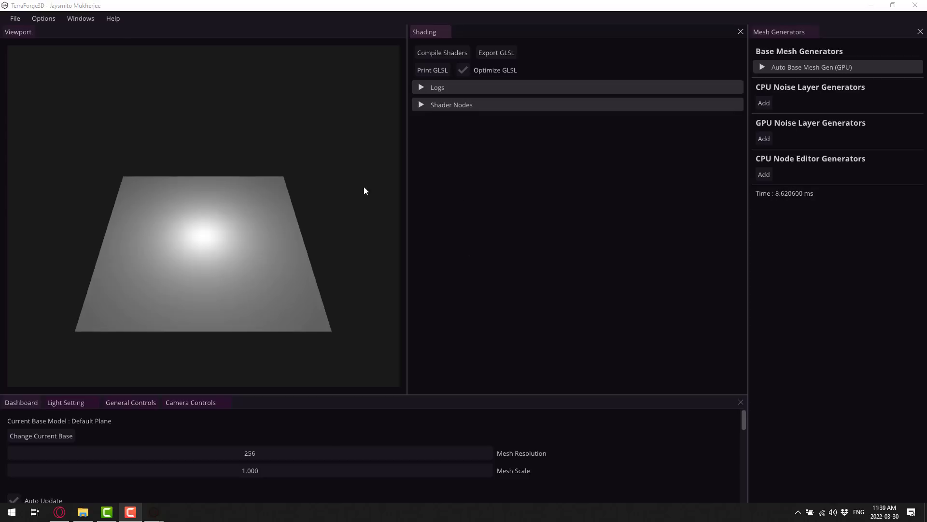
Add a CPU Node Editor generator for the default plane and open it for editing
click(208, 229)
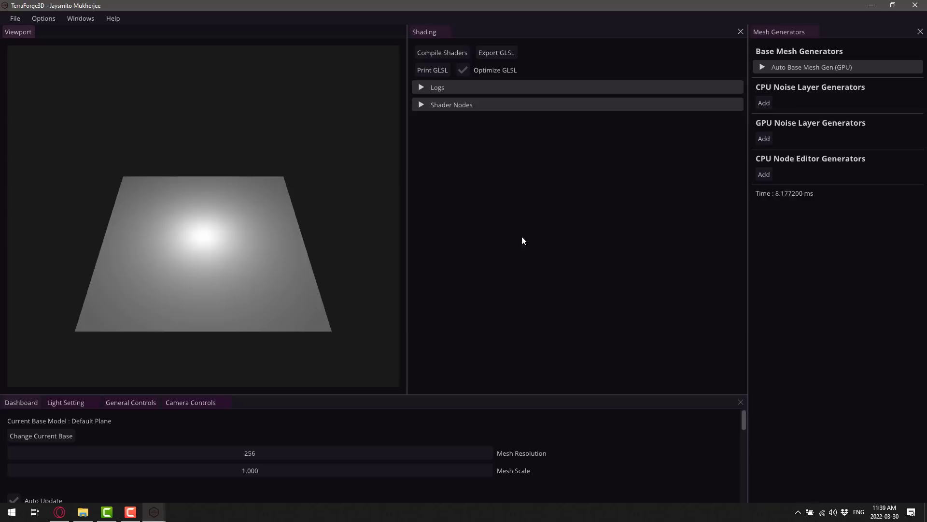
click(762, 174)
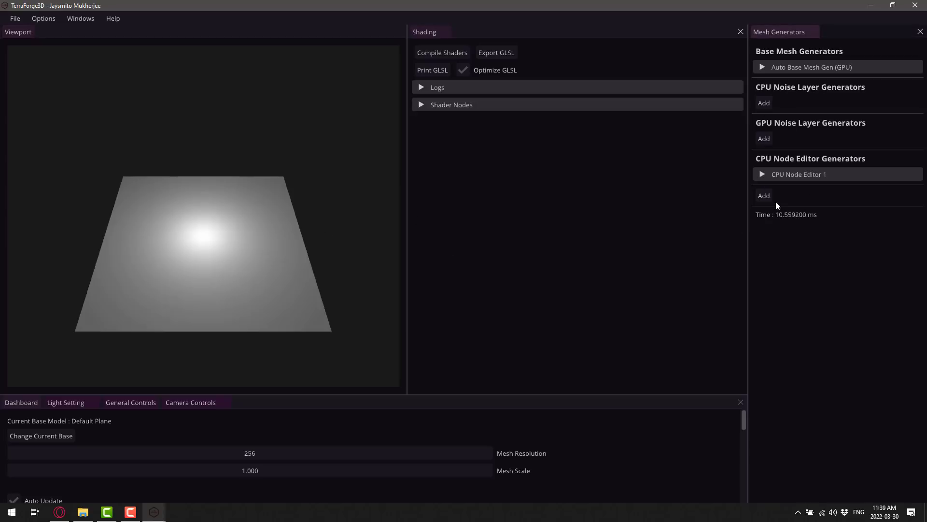
click(763, 174)
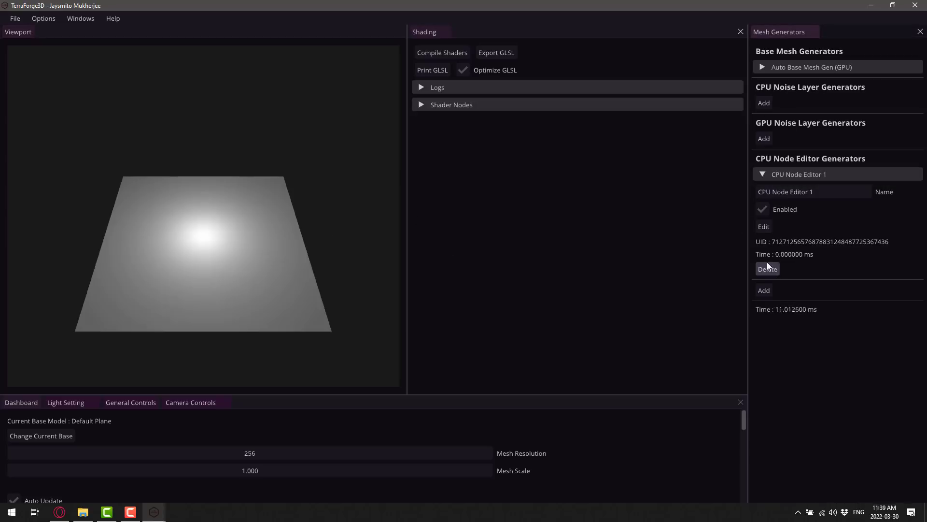
click(765, 227)
Add a Perlin Noise node to CPU Node Editor 1 and connect its output to the Output node
click(52, 68)
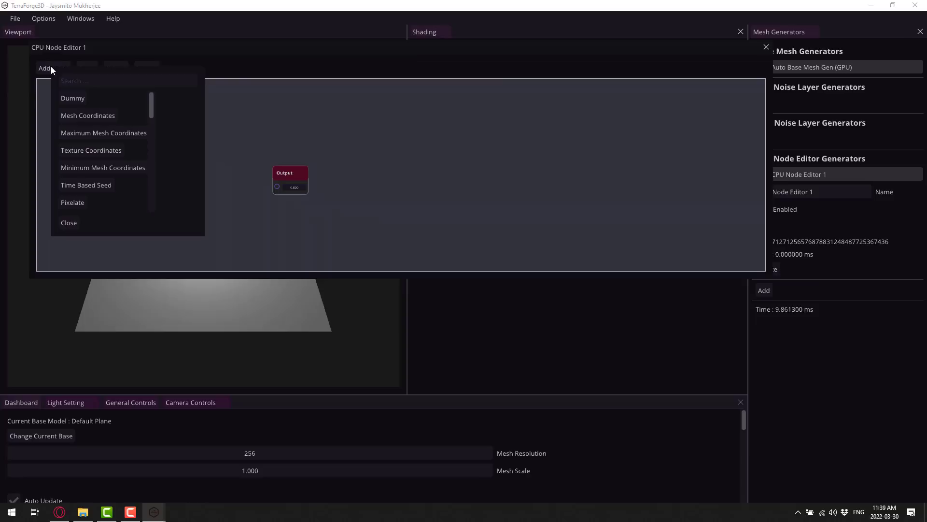
scroll(107, 187, down, 1)
scroll(106, 187, down, 10)
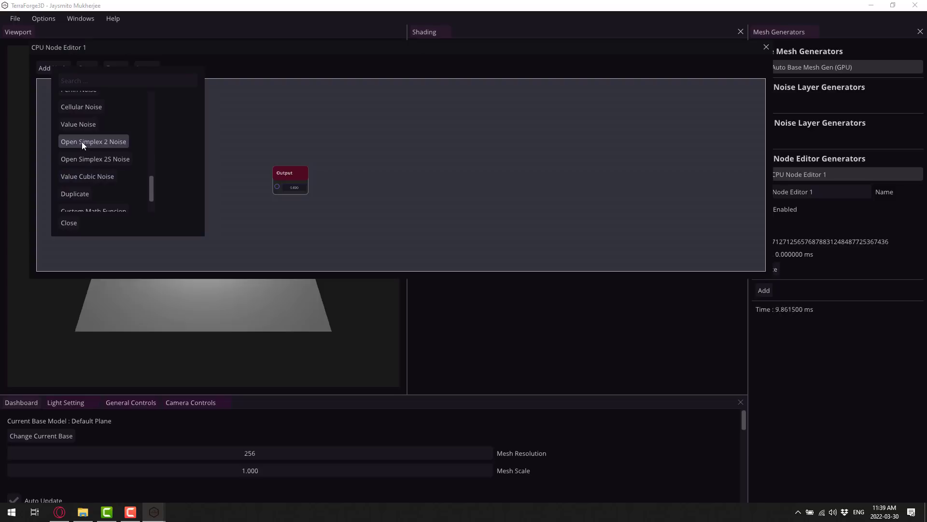
scroll(94, 132, up, 1)
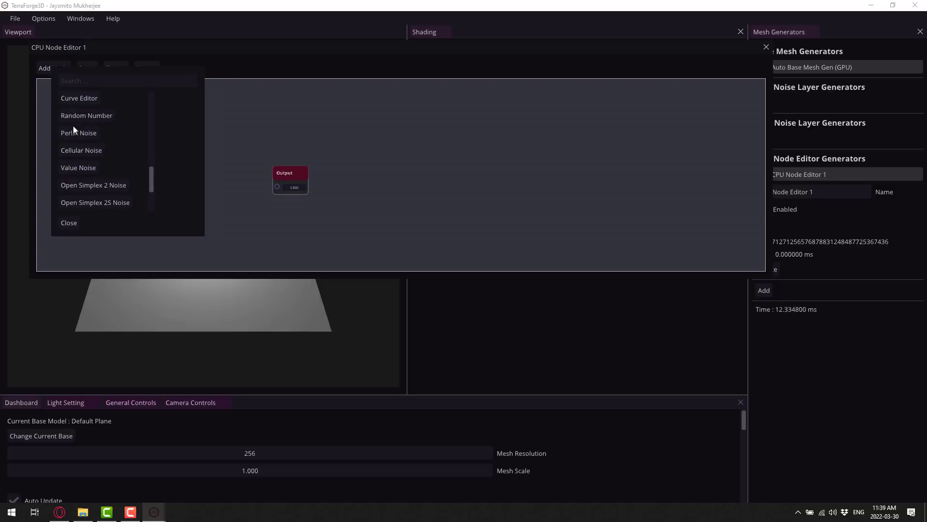
click(73, 131)
middle_drag(178, 156, 325, 161)
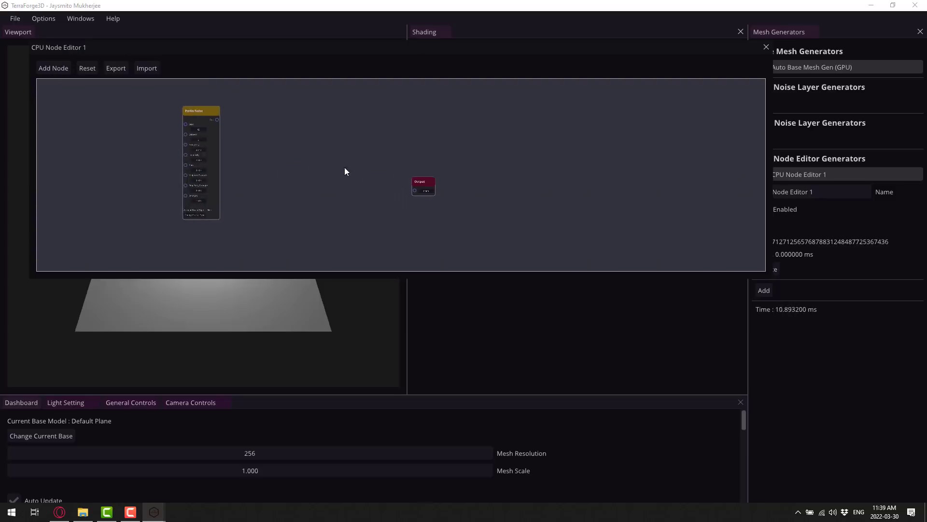
drag(218, 120, 414, 190)
Adjust the Perlin Noise node's parameters to displace the plane into terrain, and close the node editor
scroll(249, 154, up, 4)
middle_drag(255, 181, 399, 212)
drag(254, 157, 702, 158)
drag(264, 160, 529, 173)
click(766, 47)
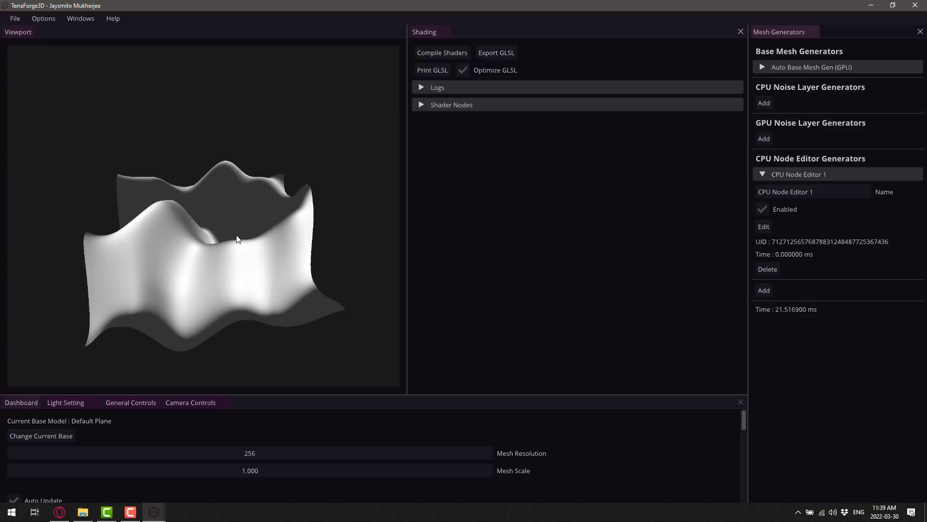
Change the current base model from the plane to the sphere
click(53, 436)
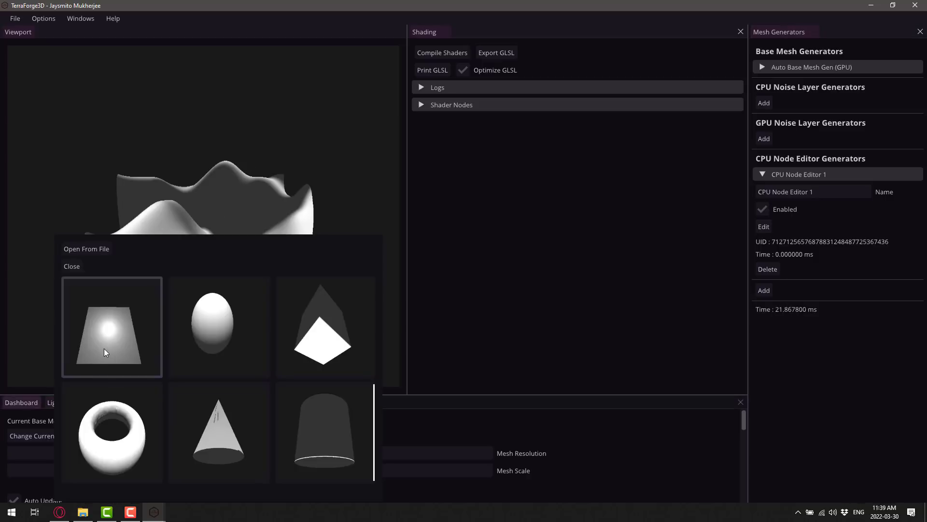
click(251, 356)
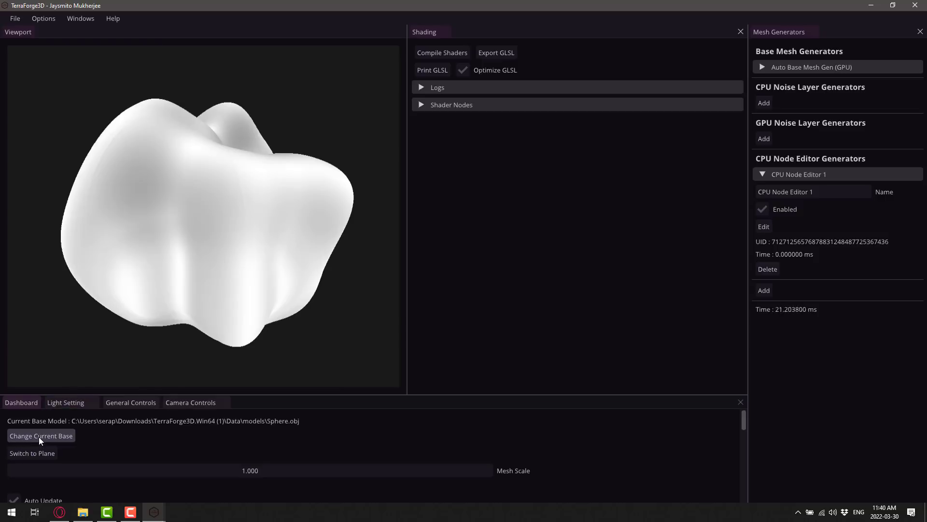
Change the current base model from the sphere to the Torus.obj model
click(42, 431)
click(72, 439)
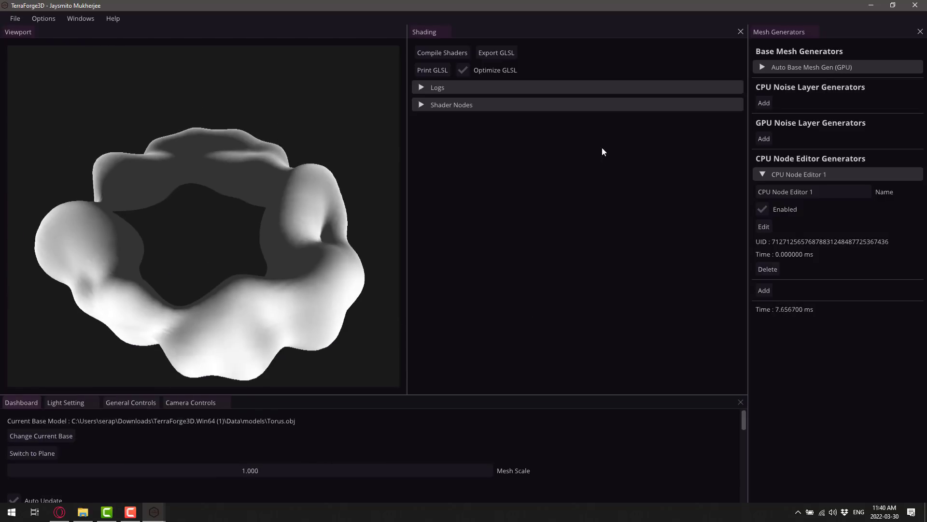
Add a CPU Noise Layer generator, enable its noise layer, and widen its editing window to show the noise parameters
click(764, 102)
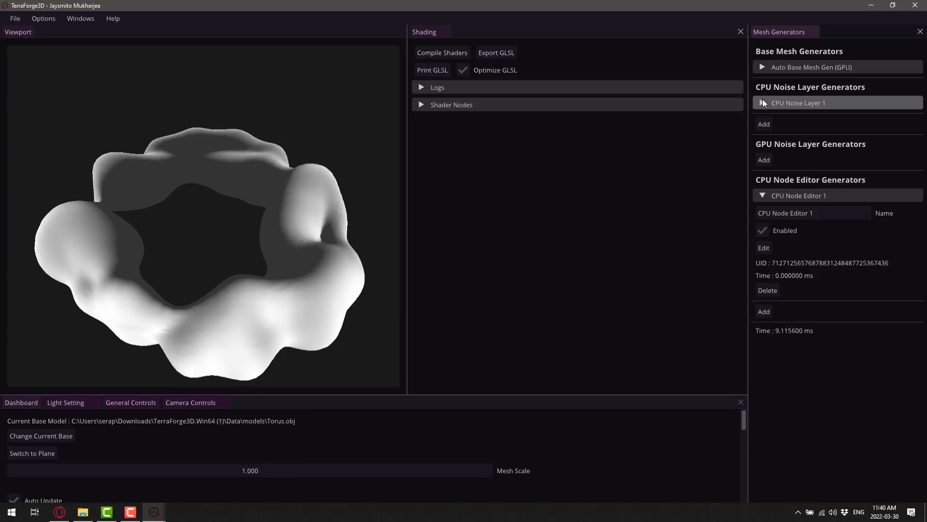
click(764, 103)
click(771, 155)
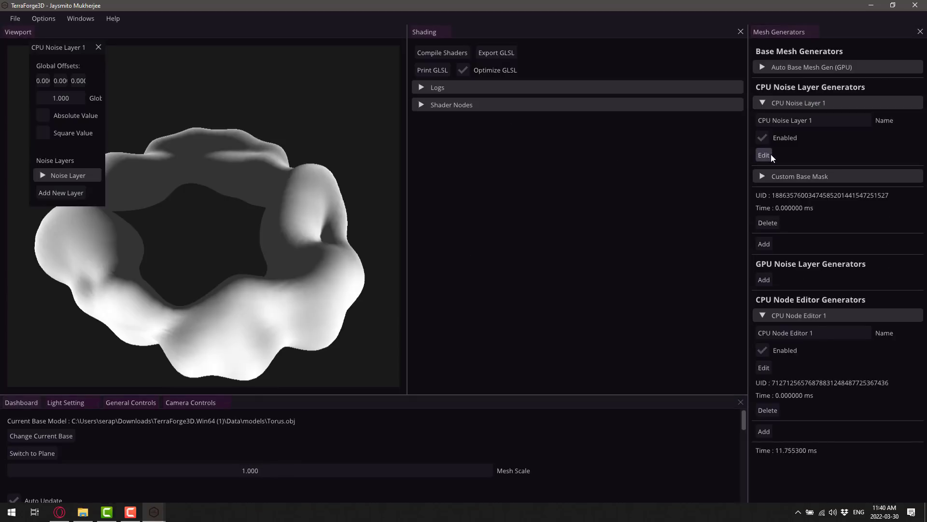
click(41, 175)
scroll(53, 169, down, 3)
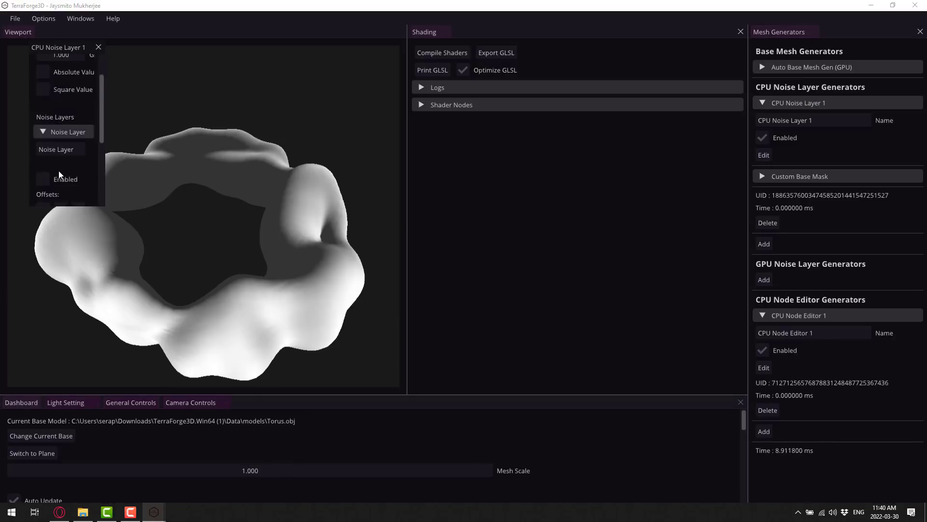
scroll(58, 121, down, 3)
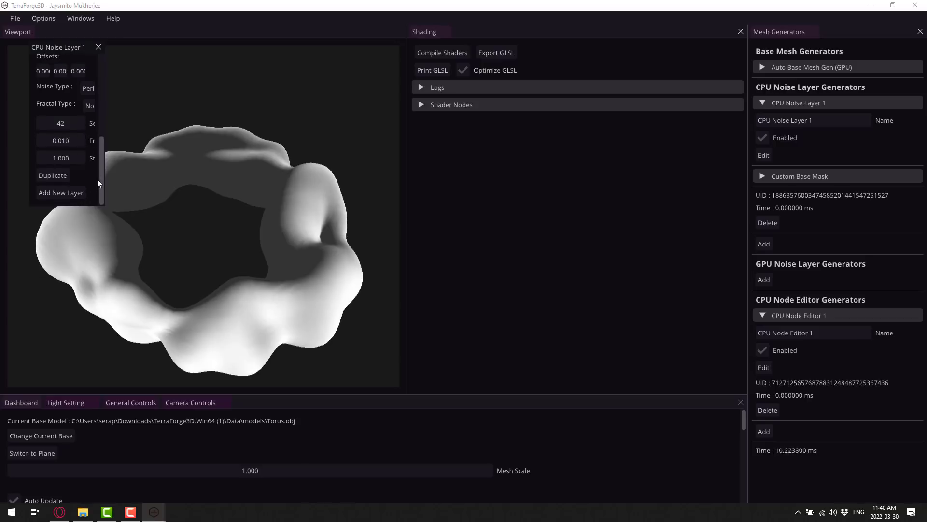
drag(105, 159, 374, 164)
Set the noise layer to OpenSimplex2 noise with the Ridged fractal type, adjust its parameters, and close the editor
click(146, 88)
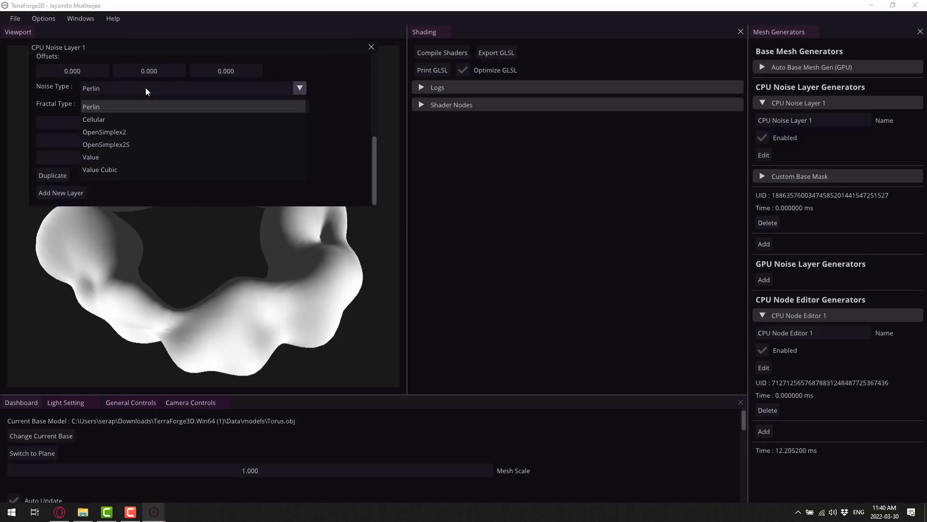
click(117, 132)
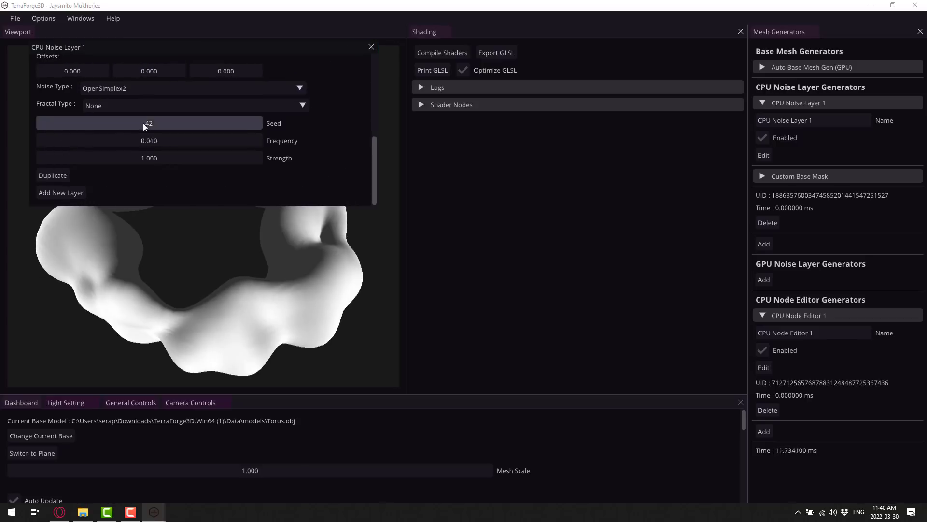
click(142, 106)
click(98, 149)
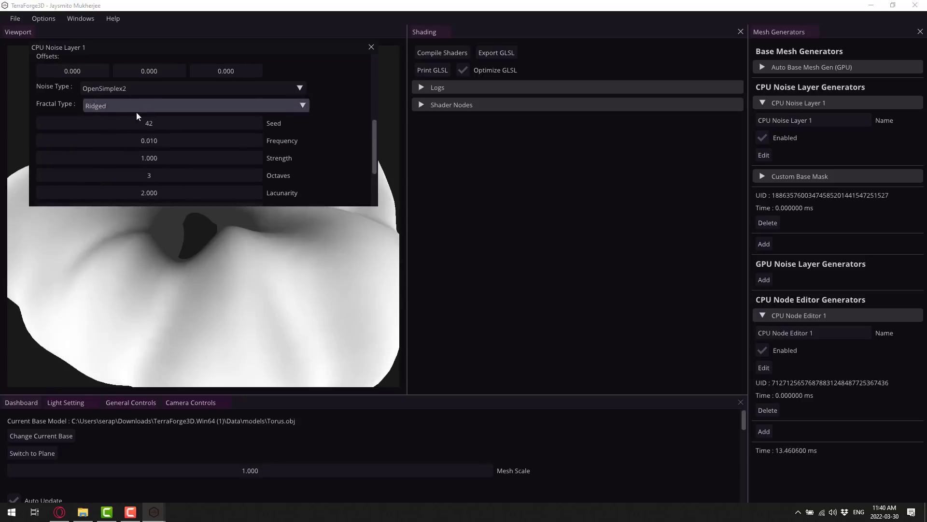
scroll(169, 176, down, 3)
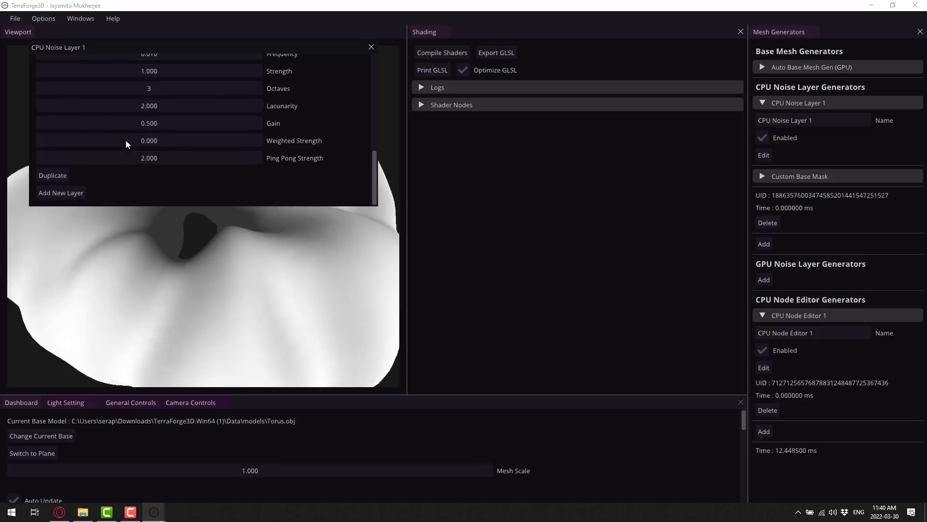
drag(162, 158, 298, 167)
click(371, 46)
Enable the Custom Base Mask of CPU Noise Layer 1 in Additive masking mode and add a Hill mask layer
scroll(244, 202, down, 2)
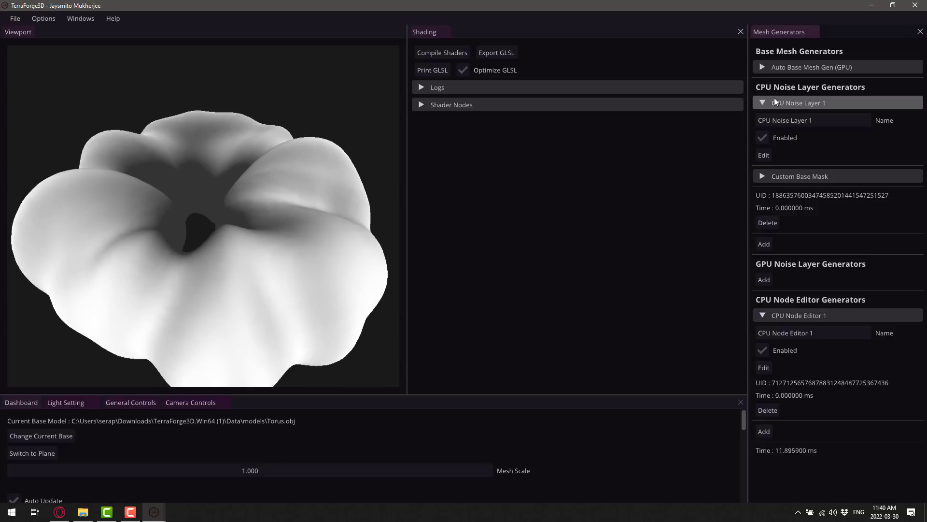
click(761, 175)
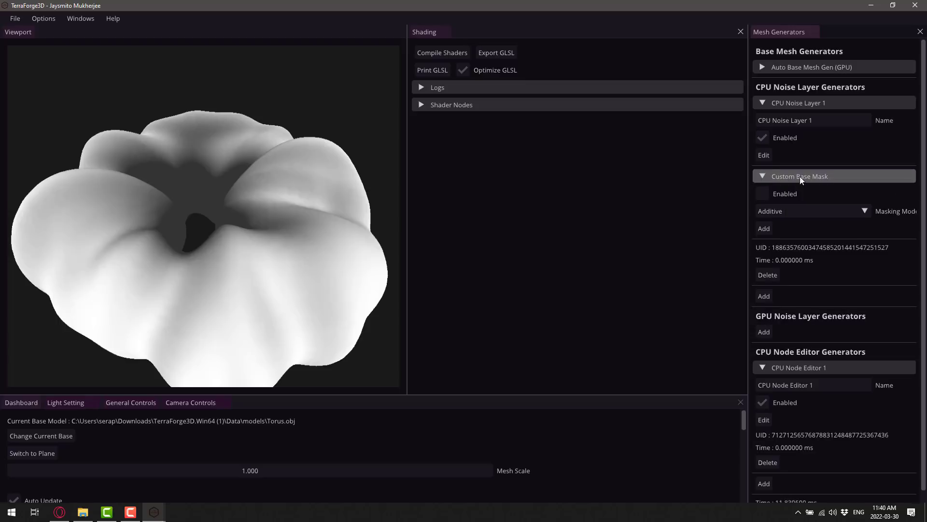
click(790, 212)
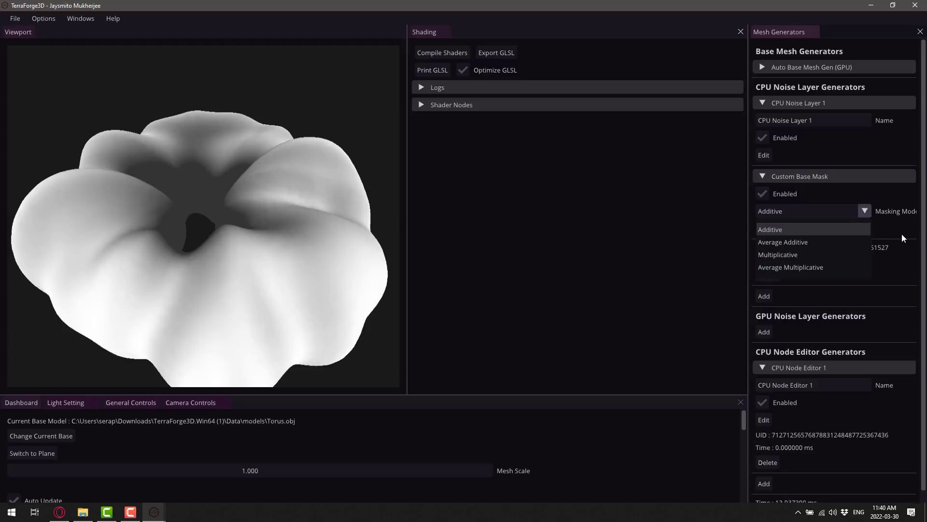
click(771, 230)
click(764, 229)
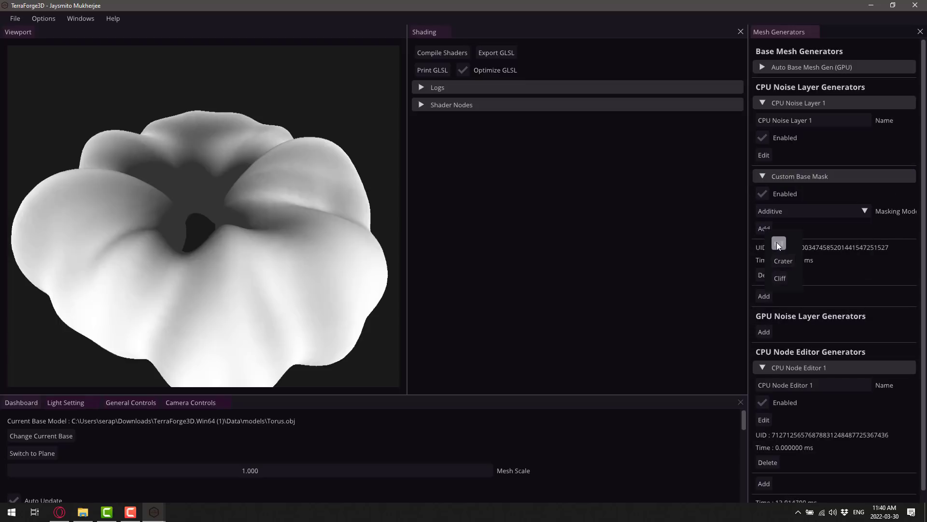
click(777, 243)
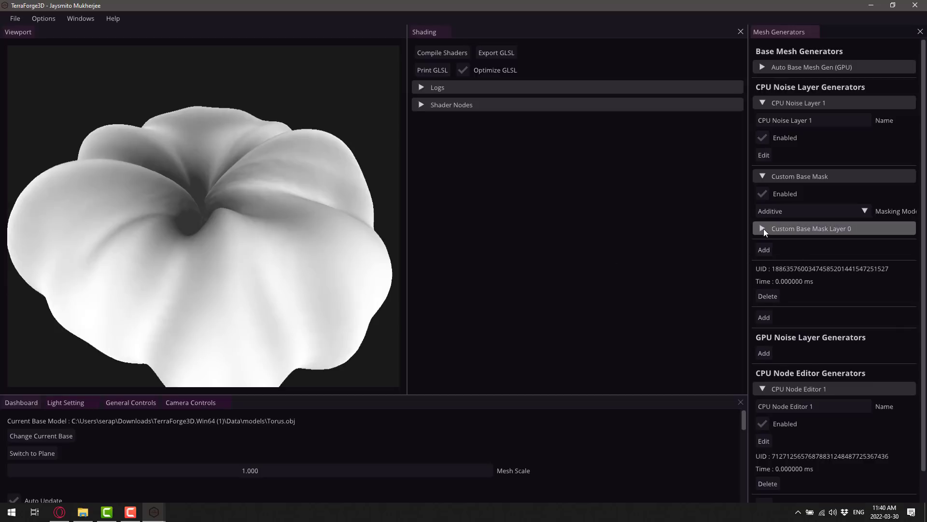
Set the Hill mask layer's radius to 0.210, its height to 0.690 and its X position to -0.460
click(761, 228)
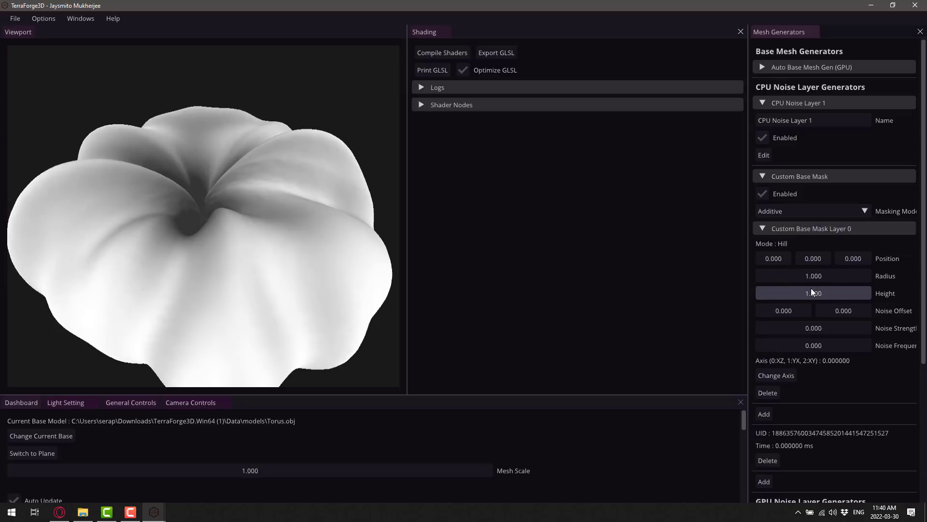
drag(822, 279, 779, 275)
mouse_move(792, 293)
mouse_down()
mouse_move(834, 291)
mouse_move(748, 289)
mouse_move(800, 292)
mouse_up()
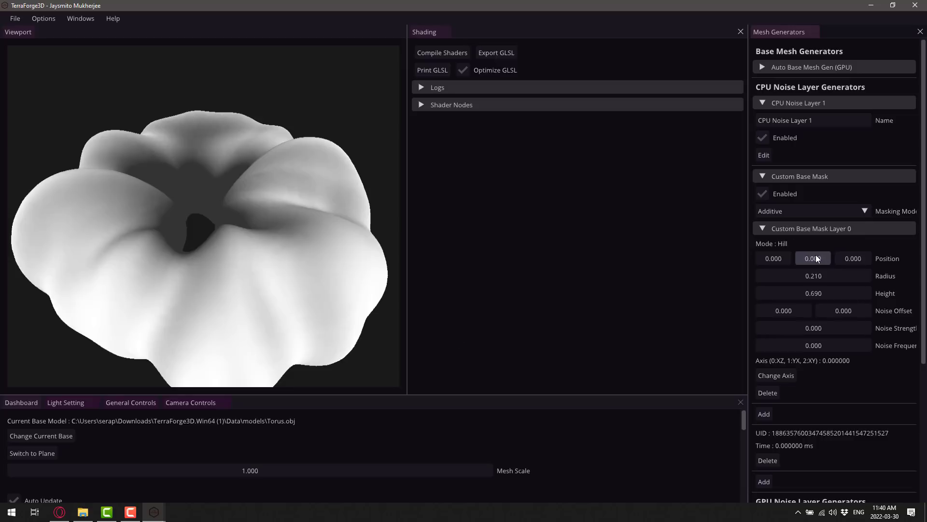
click(772, 259)
drag(769, 256, 749, 265)
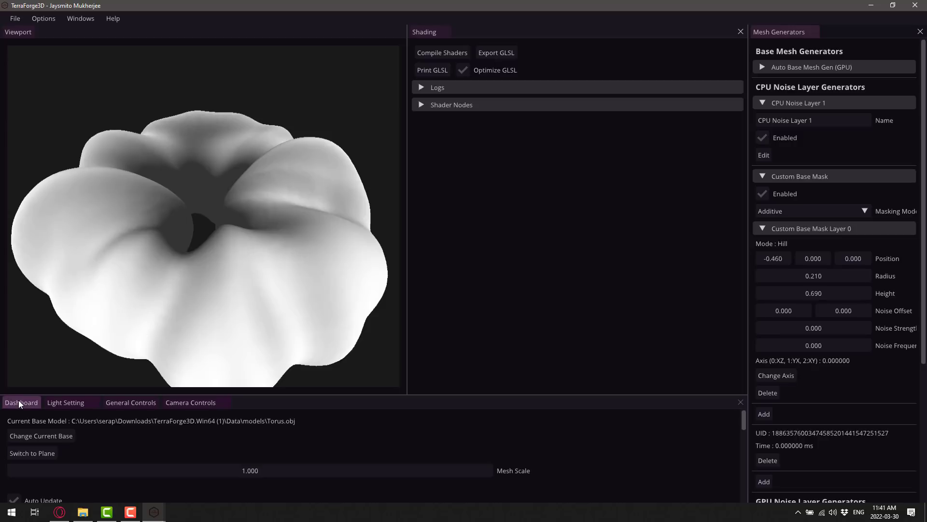
click(8, 18)
mouse_move(46, 73)
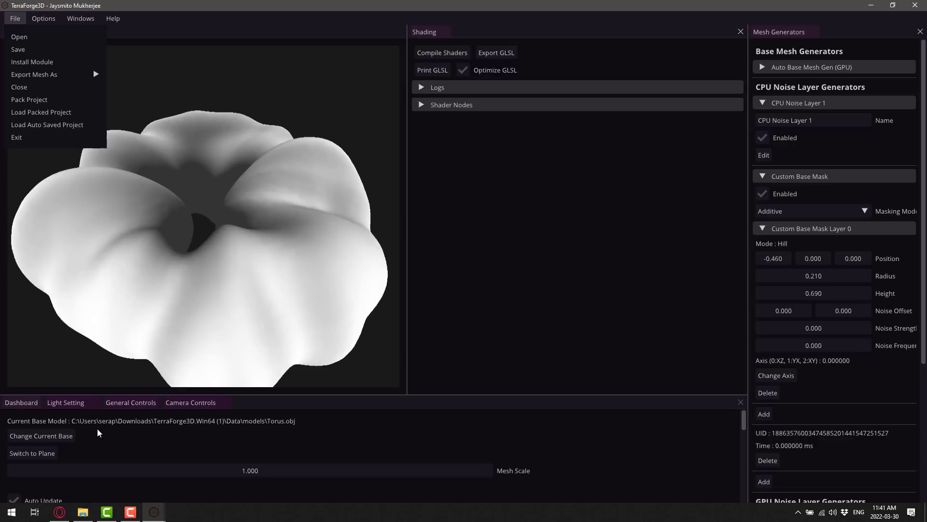
click(219, 246)
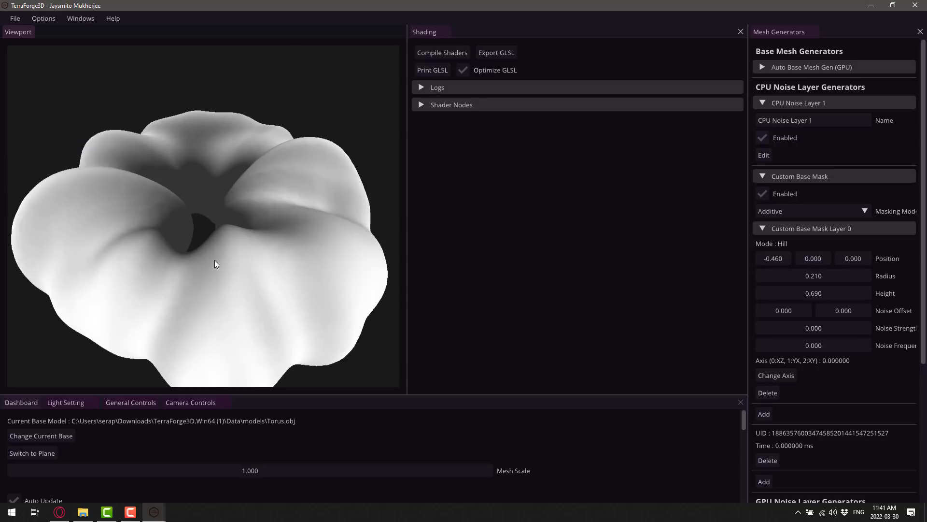
Turn on Texture Bake Mode in the Dashboard settings
scroll(154, 456, down, 5)
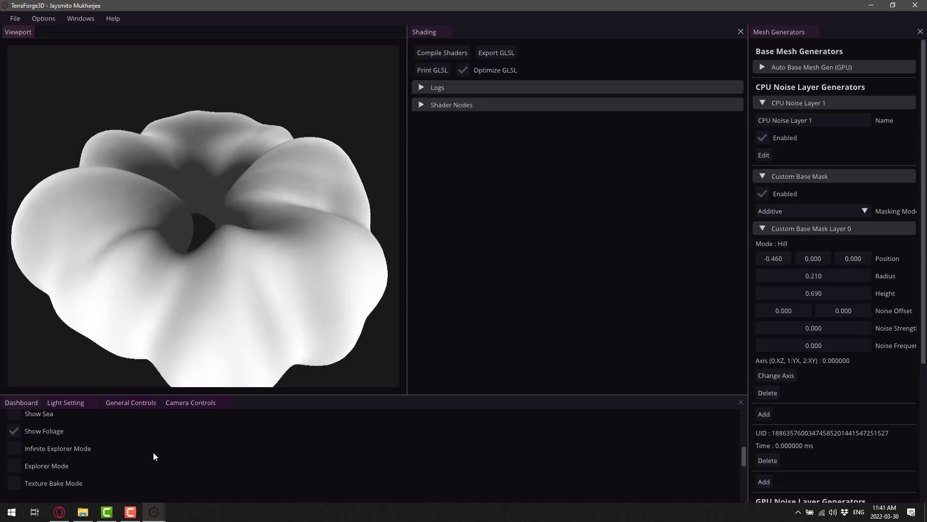
scroll(153, 456, down, 2)
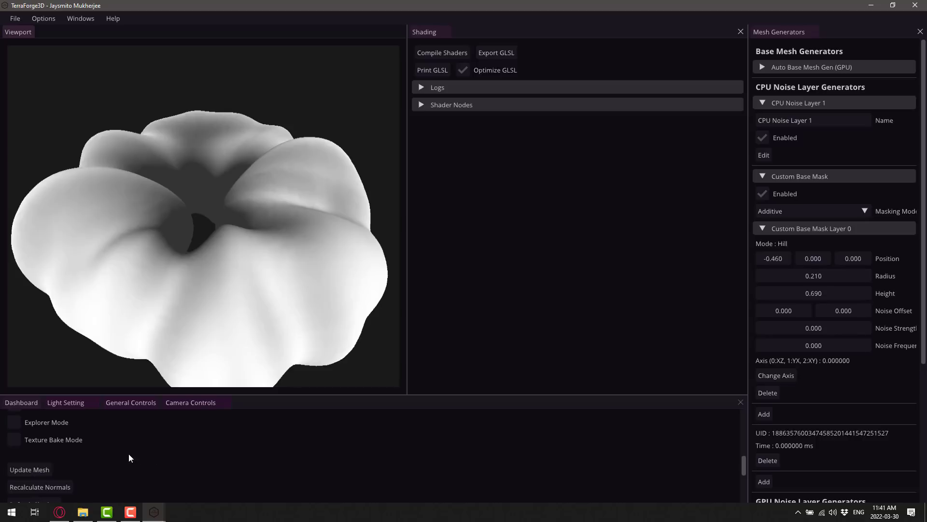
click(13, 440)
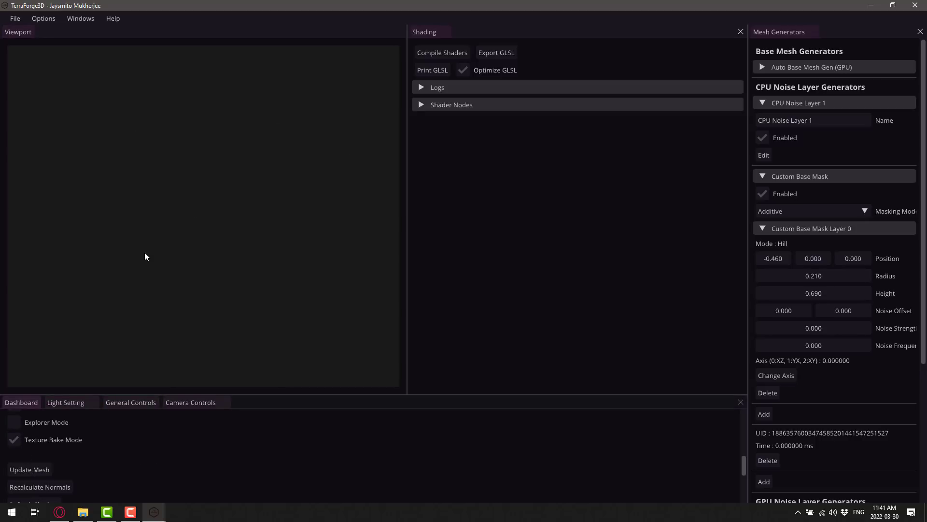
Look through the Dashboard options, from the base model settings to the texture, sea, filter and frame export commands
scroll(126, 460, down, 3)
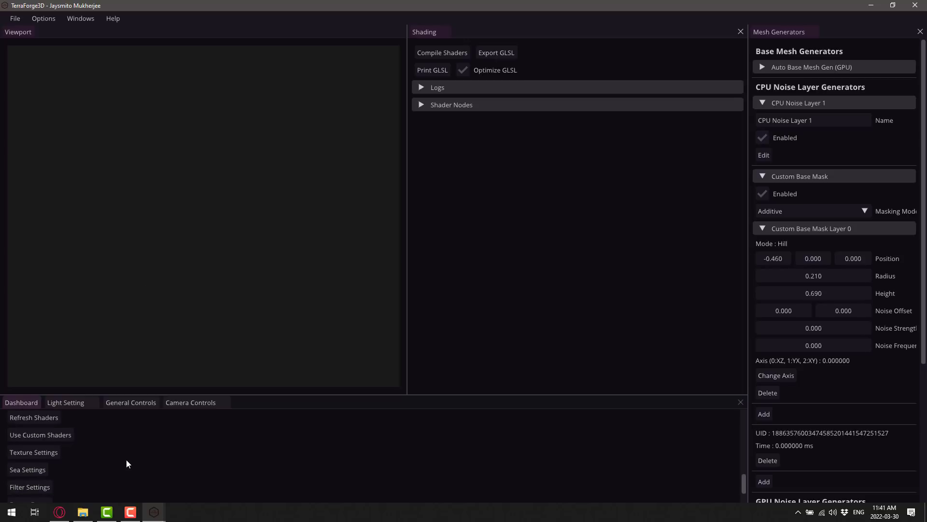
scroll(126, 459, up, 5)
scroll(126, 458, up, 3)
scroll(126, 458, down, 5)
scroll(126, 460, down, 1)
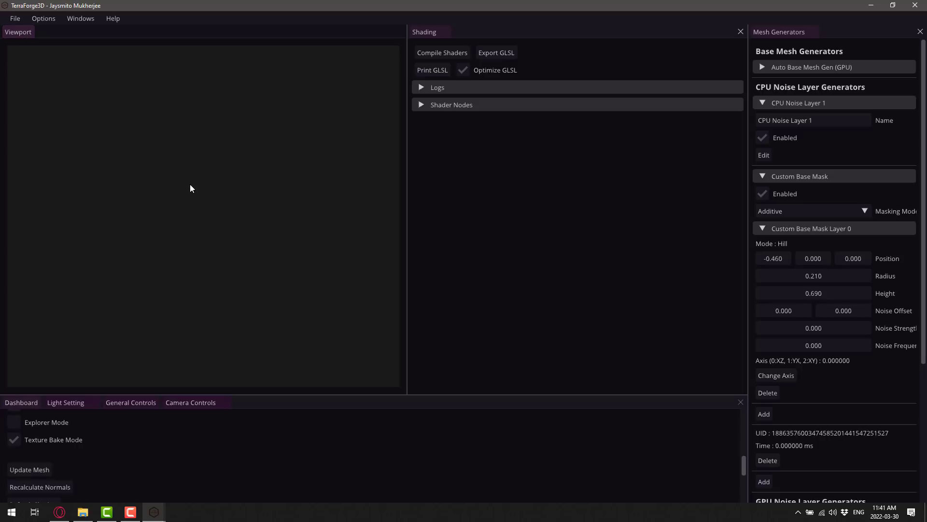
scroll(100, 466, down, 3)
scroll(86, 458, up, 1)
scroll(86, 458, down, 2)
scroll(225, 442, down, 3)
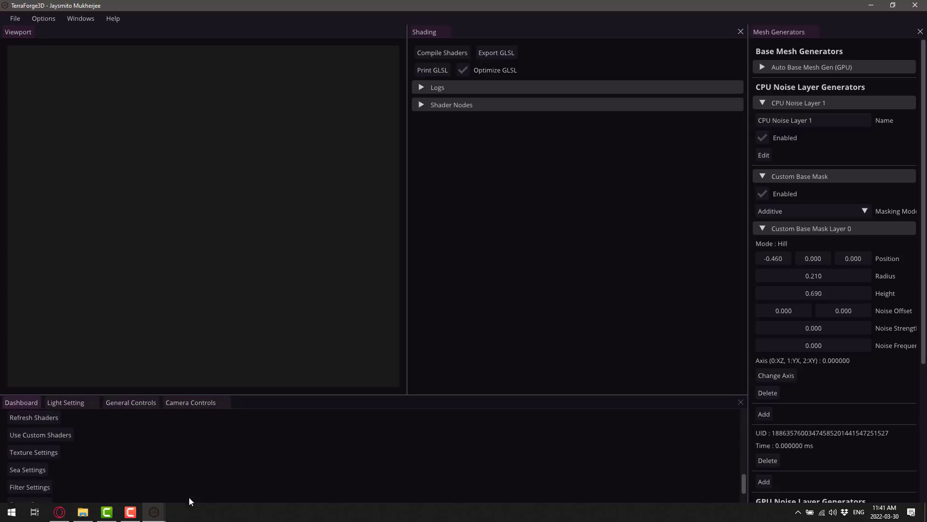
scroll(190, 483, down, 1)
scroll(54, 456, up, 1)
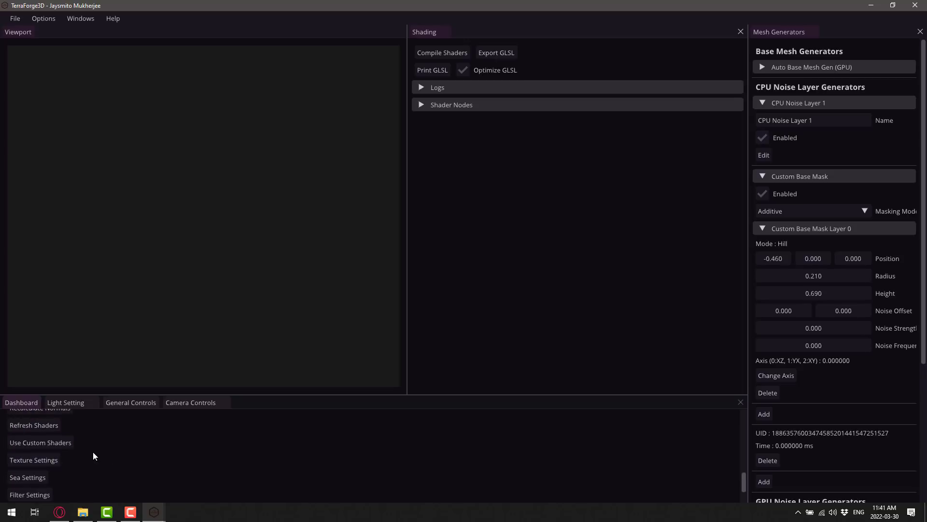
scroll(93, 454, up, 1)
scroll(92, 454, down, 2)
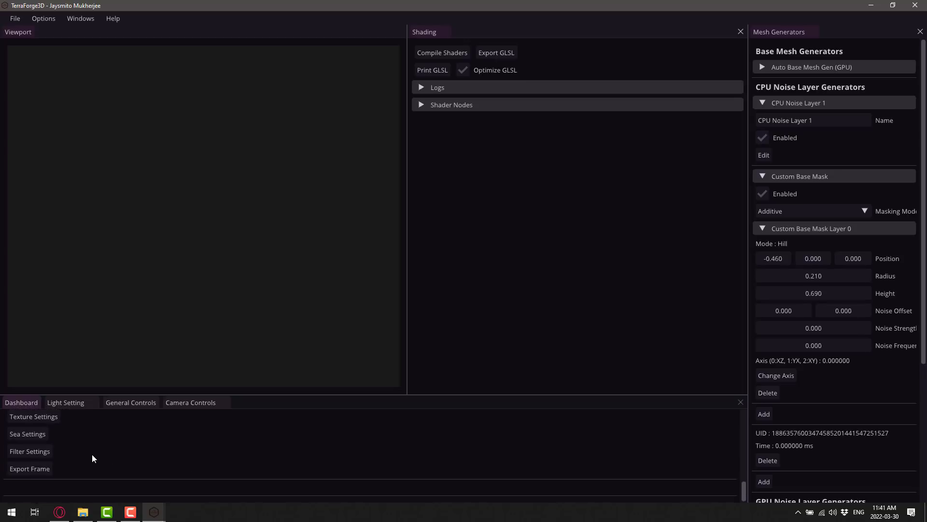
scroll(94, 442, up, 6)
scroll(92, 440, up, 1)
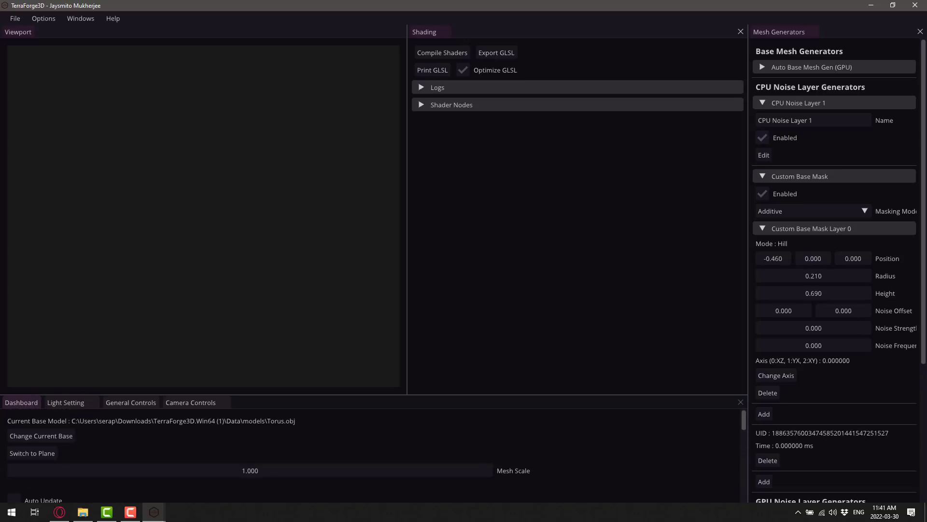
Review the file, option and window commands, and open the Theme Editor to view its settings before closing it
click(15, 19)
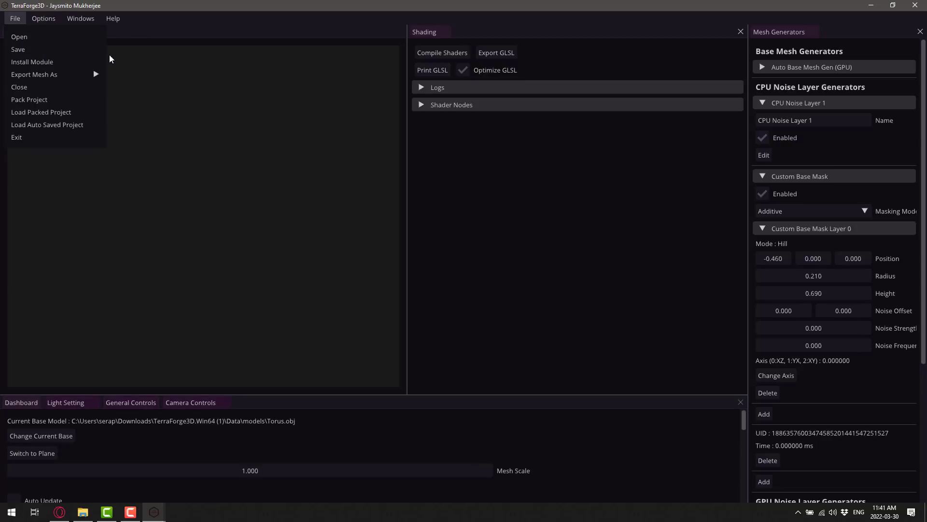
mouse_move(37, 21)
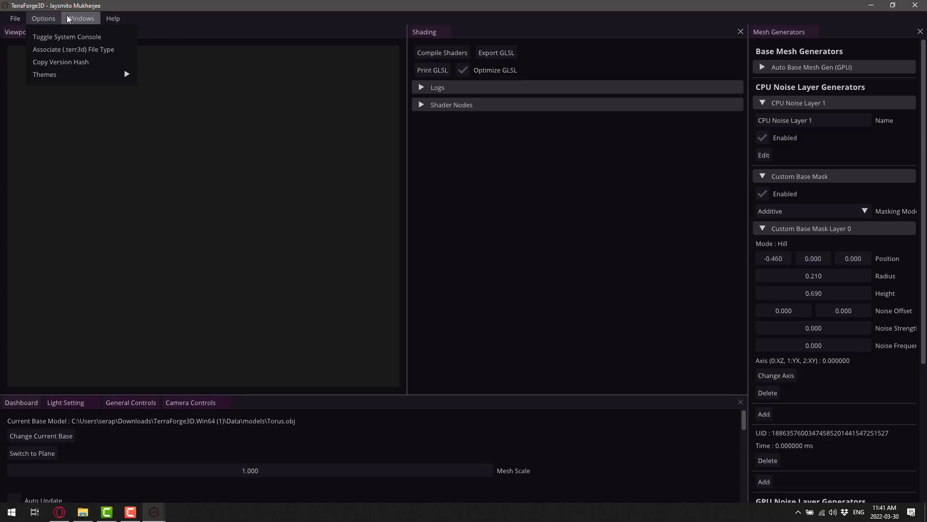
click(94, 22)
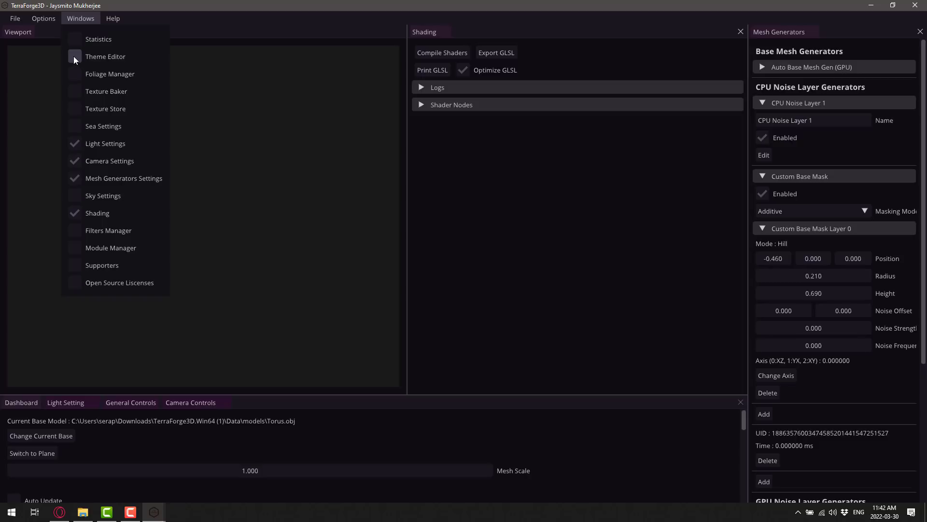
click(76, 57)
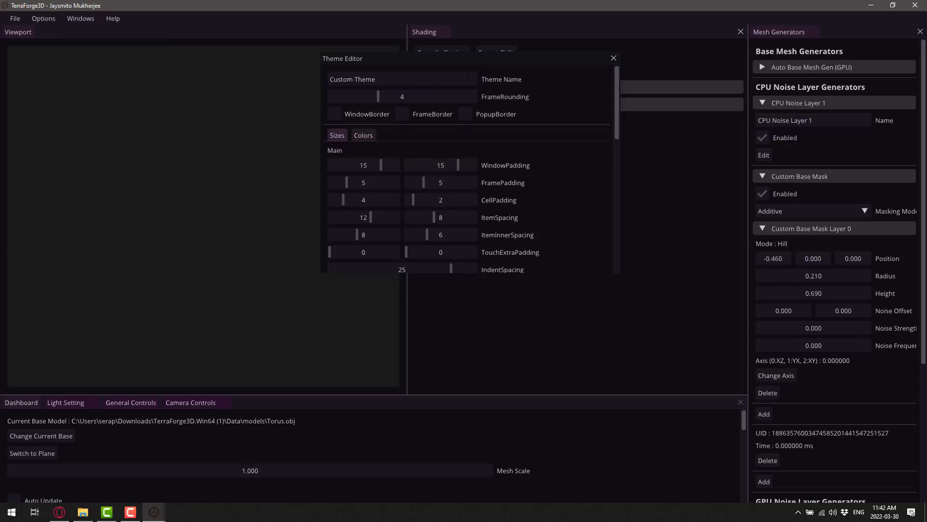
click(614, 59)
Try the Maya and Black & White interface themes before applying the Light Orange theme
click(43, 18)
mouse_move(60, 75)
click(162, 90)
click(45, 19)
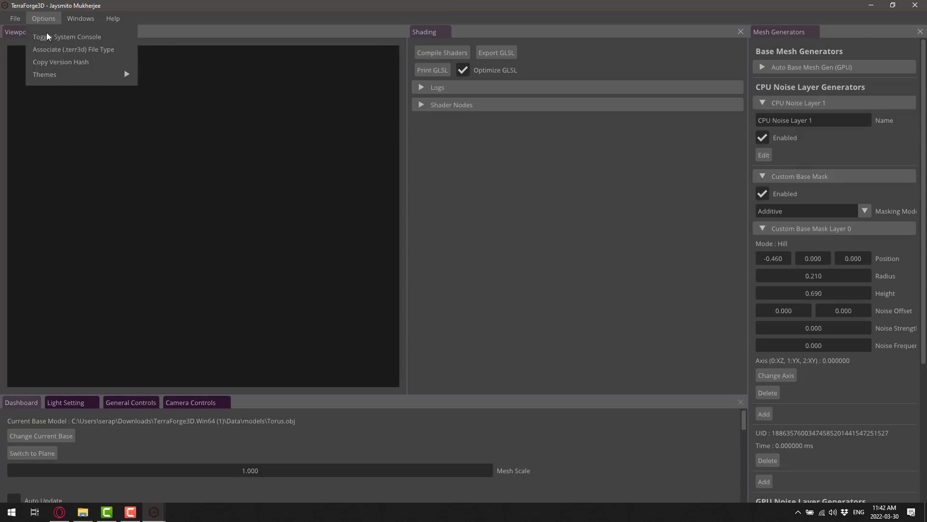
click(160, 100)
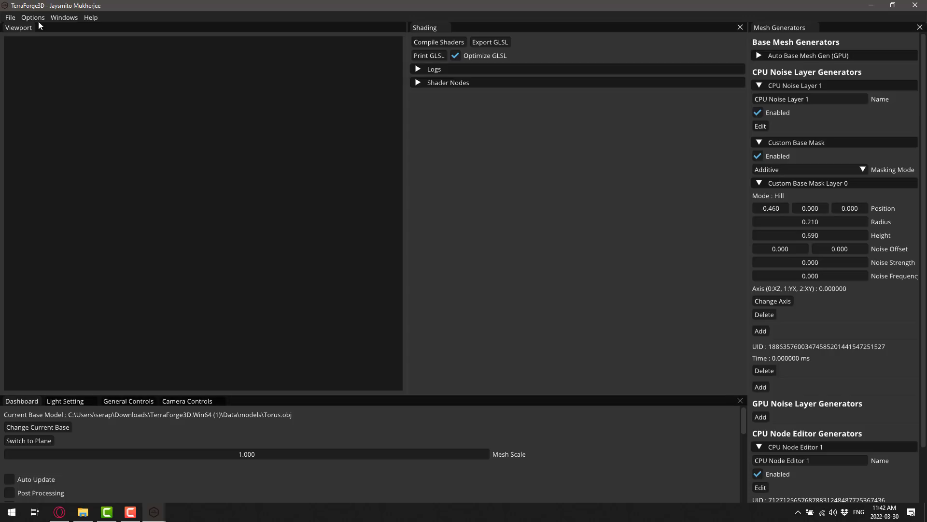
click(35, 19)
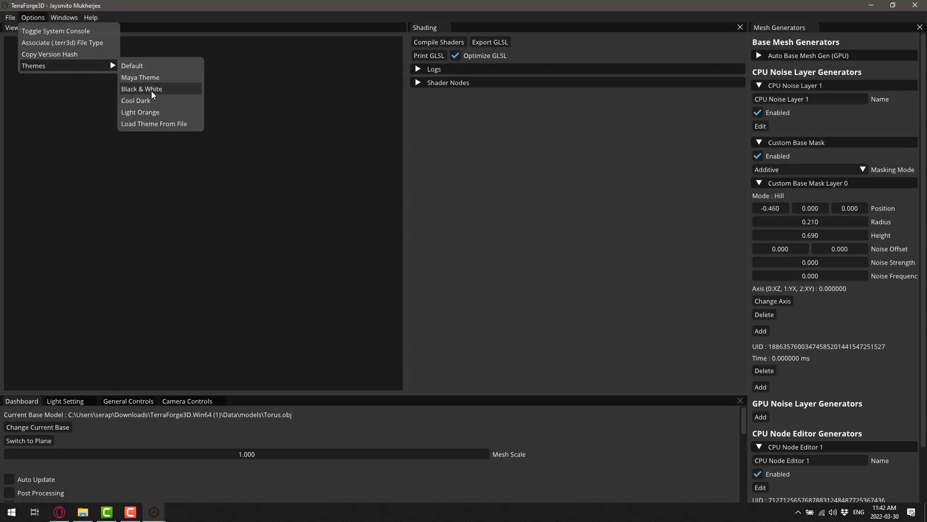
click(149, 112)
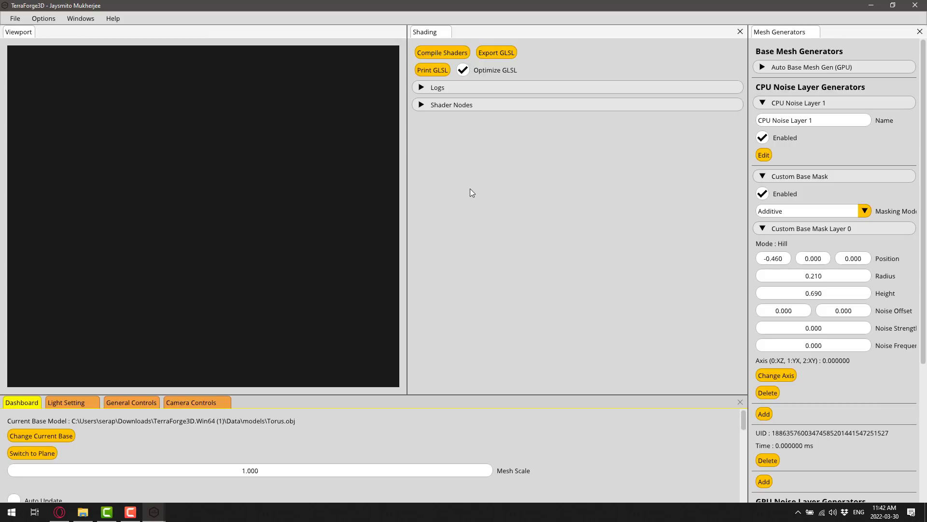
Turn off Texture Bake Mode in the Dashboard settings and view the torus terrain up close
scroll(262, 454, down, 10)
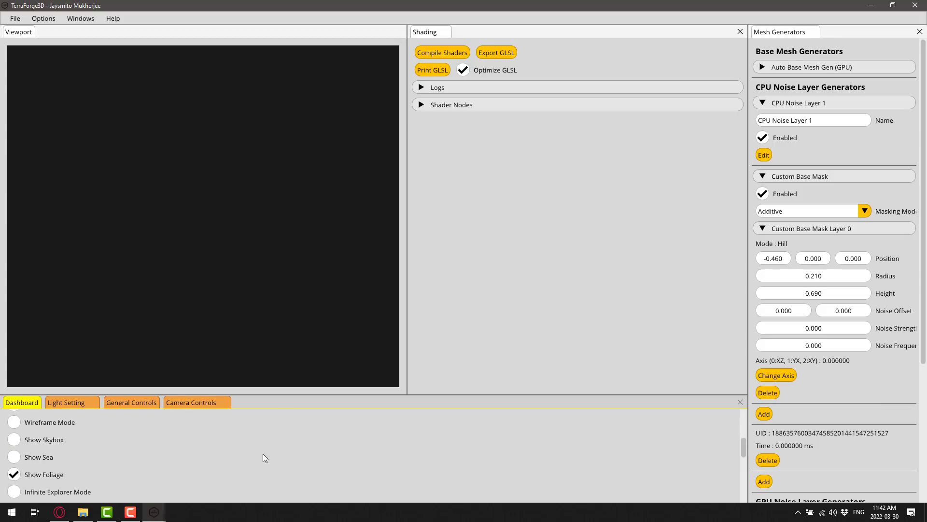
scroll(263, 455, up, 2)
click(14, 491)
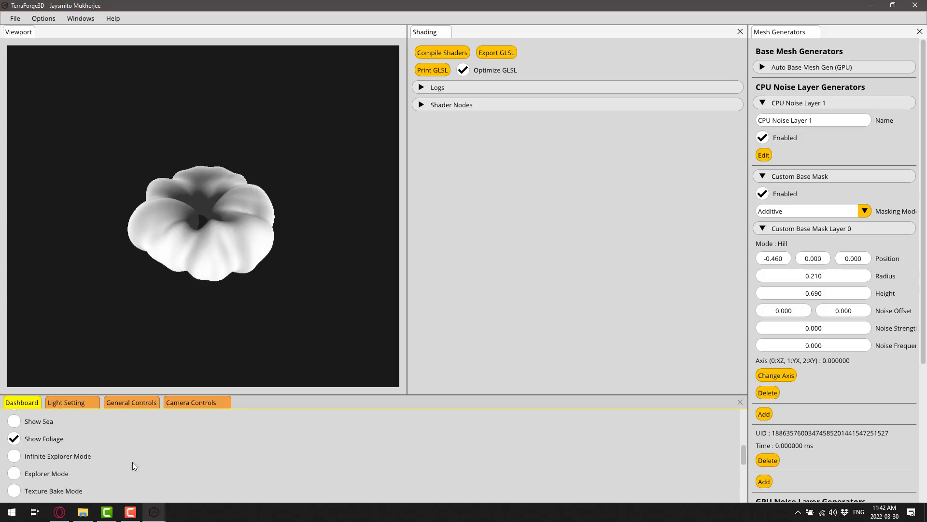
scroll(236, 319, up, 5)
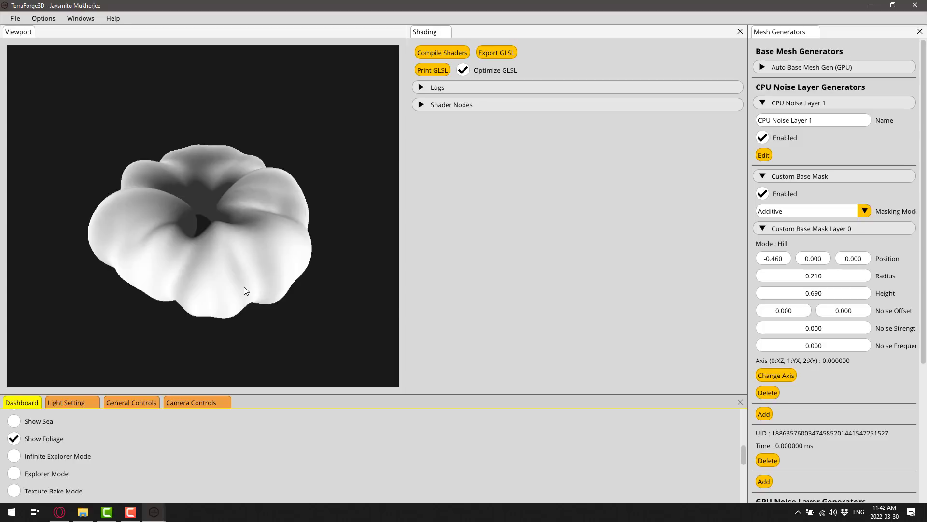
scroll(238, 260, up, 1)
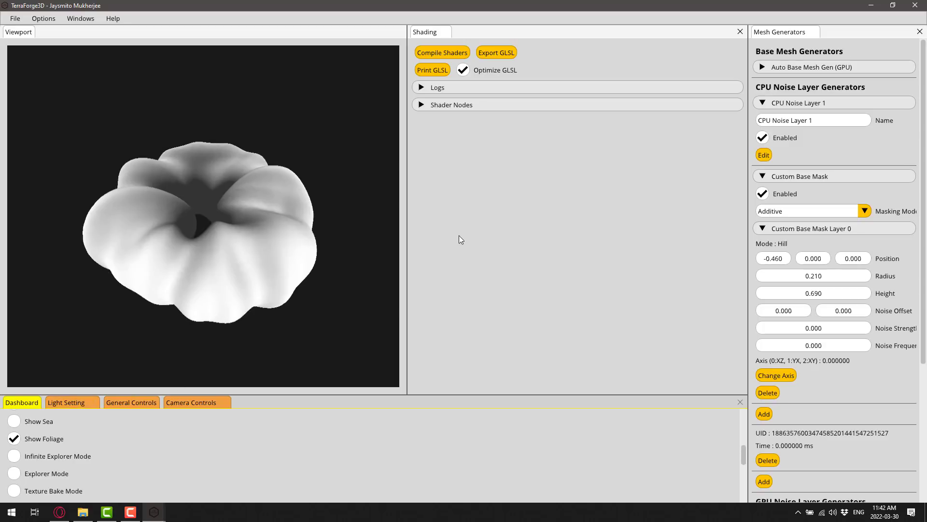
Switch to the web browser and review the Version 2.3 release notes on GitHub in full screen
click(60, 512)
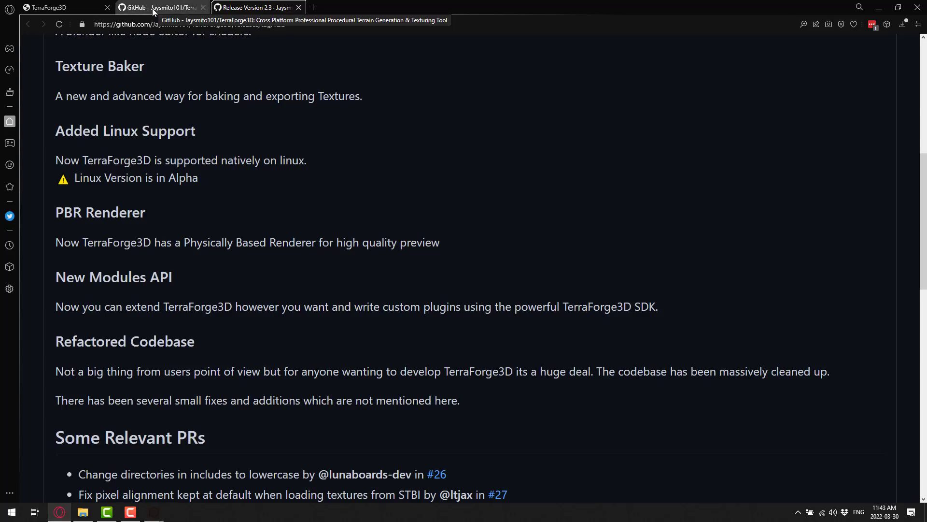
key(F11)
scroll(375, 170, up, 4)
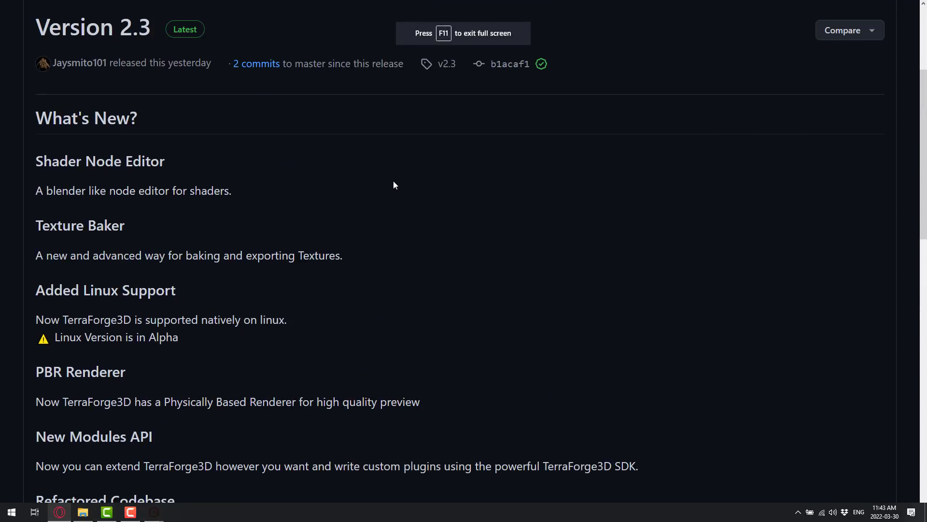
Go to the TerraForge3D repository page and read through its file list, languages, README introduction, tutorial mention and Showcase section
key(alt+Left)
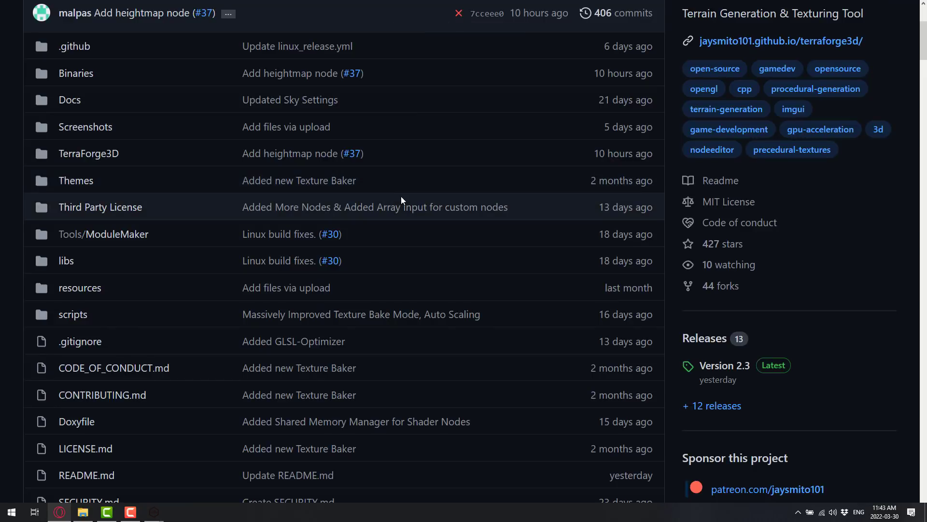
scroll(401, 201, down, 8)
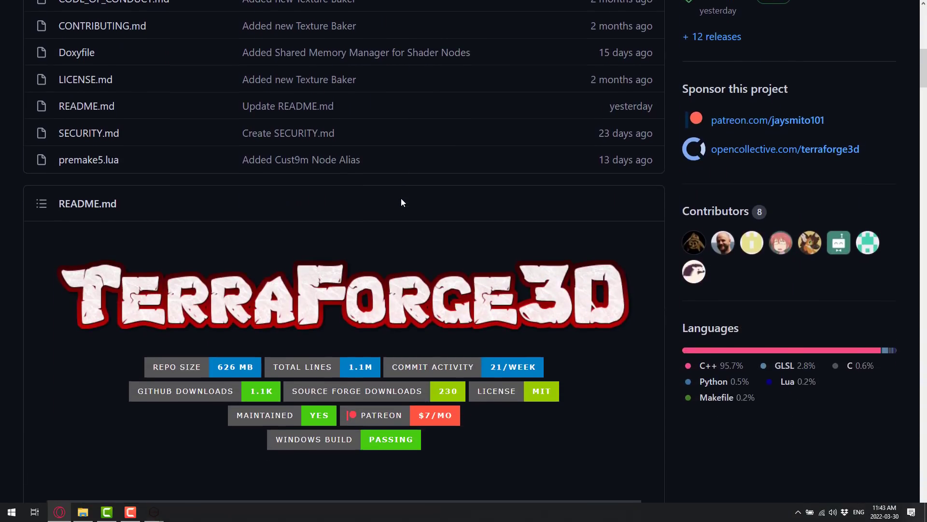
scroll(401, 202, down, 3)
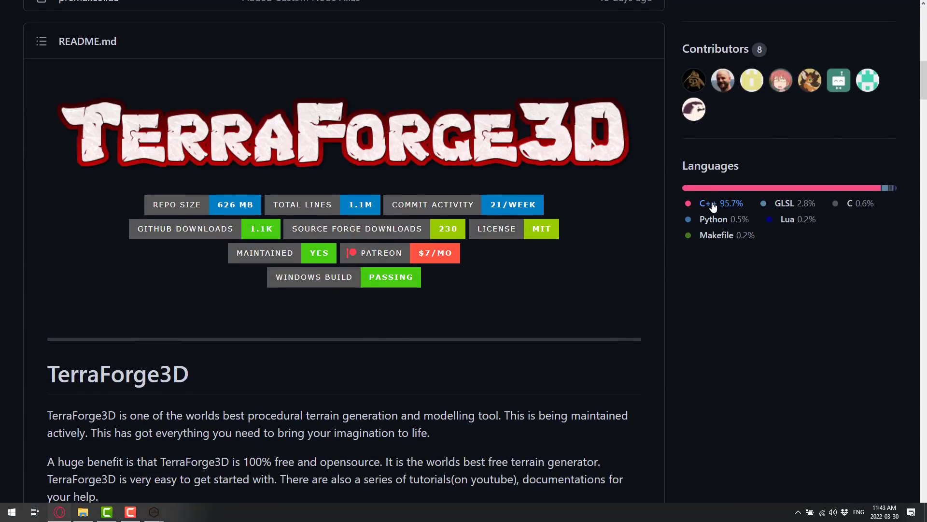
scroll(518, 324, down, 4)
scroll(519, 329, down, 1)
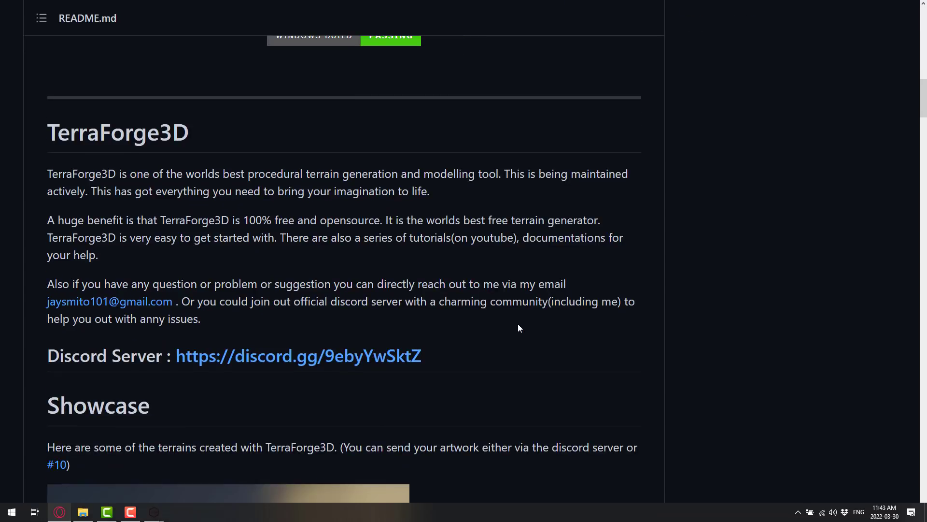
scroll(281, 90, down, 1)
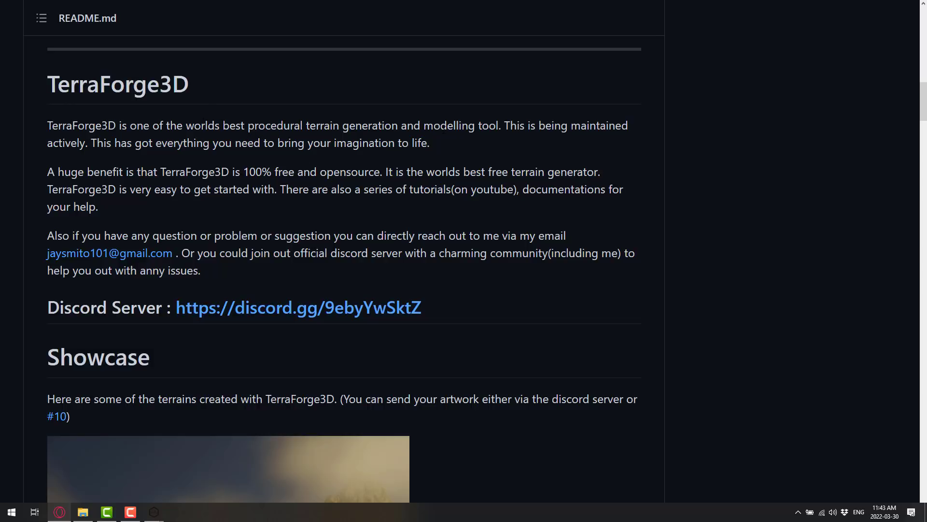
double_click(443, 127)
click(391, 115)
drag(293, 188, 513, 188)
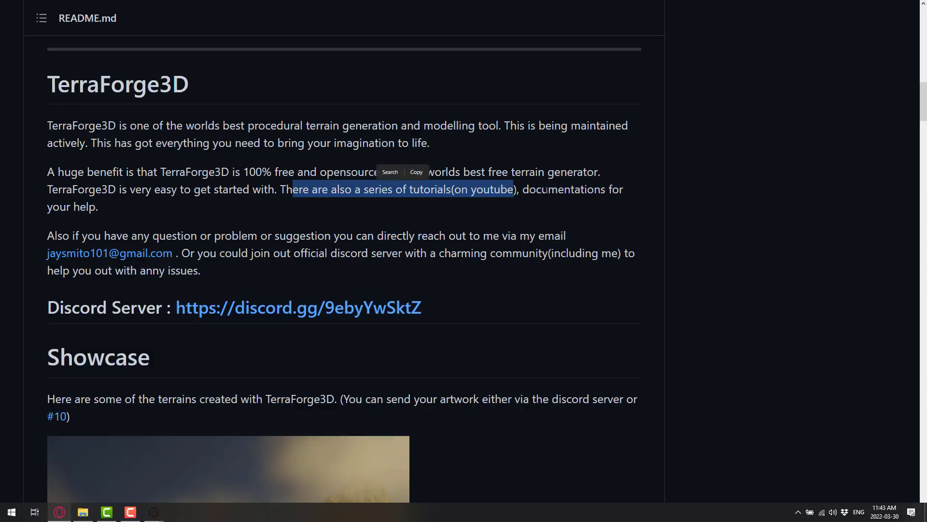
click(504, 189)
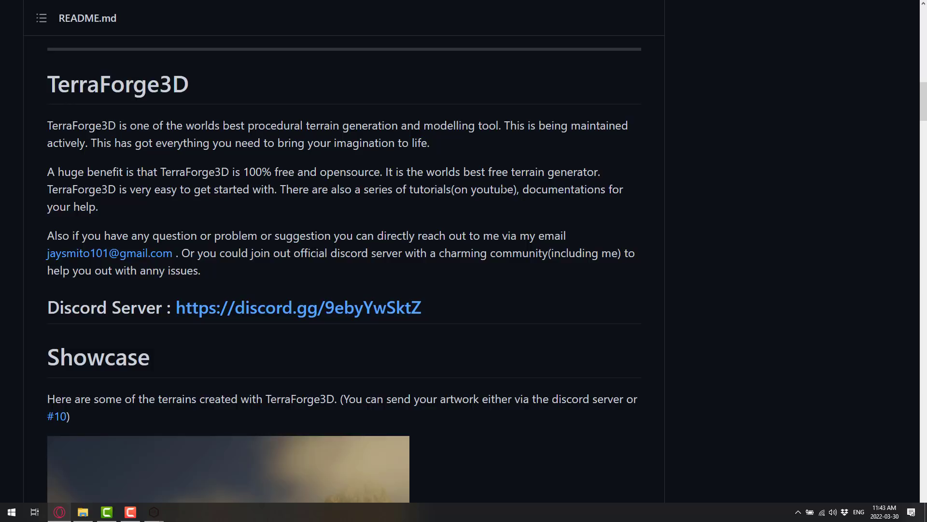
scroll(595, 95, down, 8)
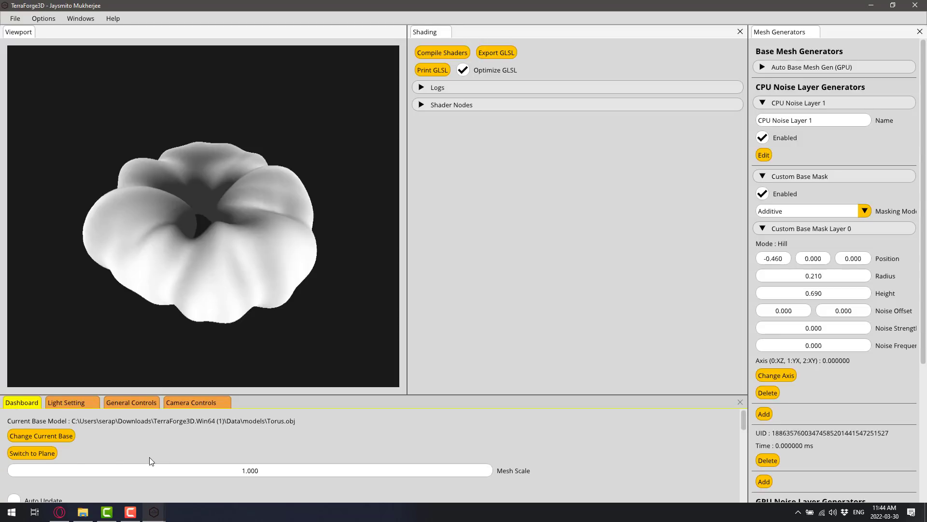
Return to TerraForge3D and change the current base model to Sphere.obj
click(45, 433)
click(197, 321)
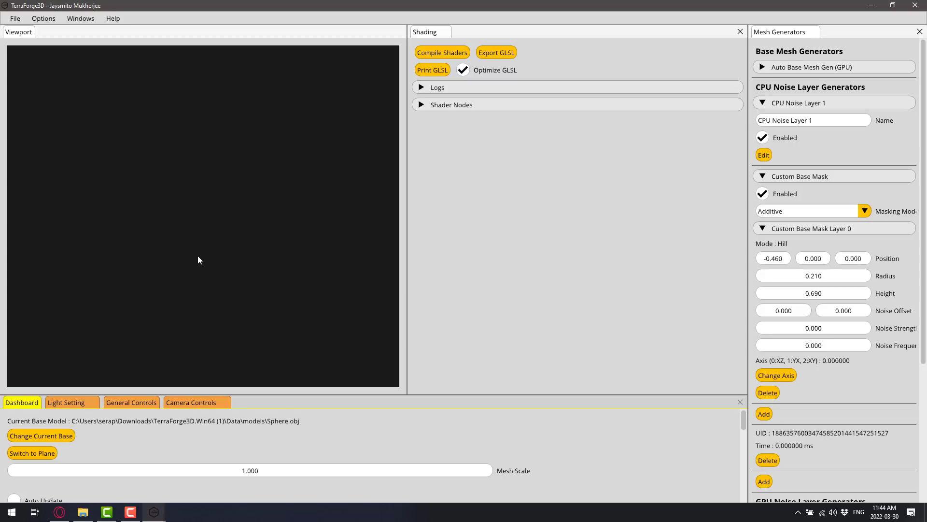
click(247, 252)
scroll(208, 436, down, 2)
scroll(208, 436, up, 2)
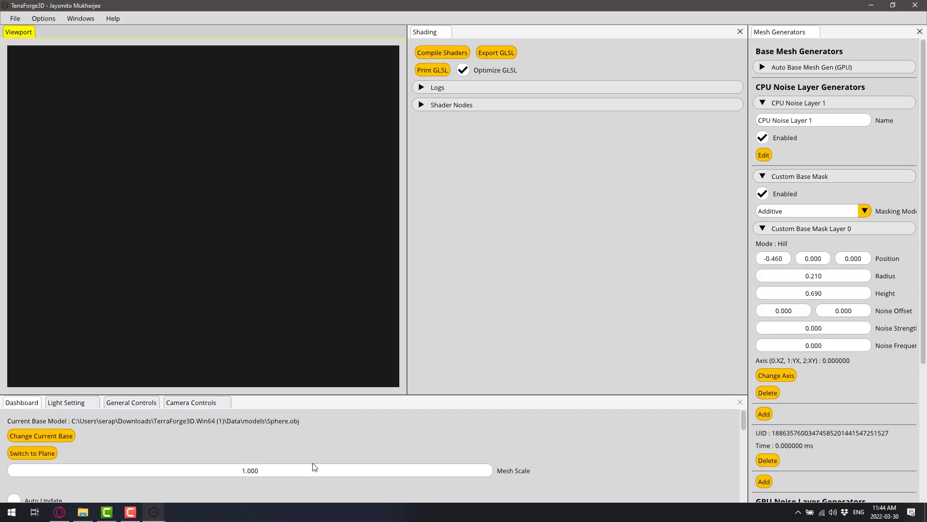
Turn on Auto Update in the Dashboard and disable the Custom Base Mask under CPU Noise Layer 1
scroll(145, 457, down, 2)
click(16, 458)
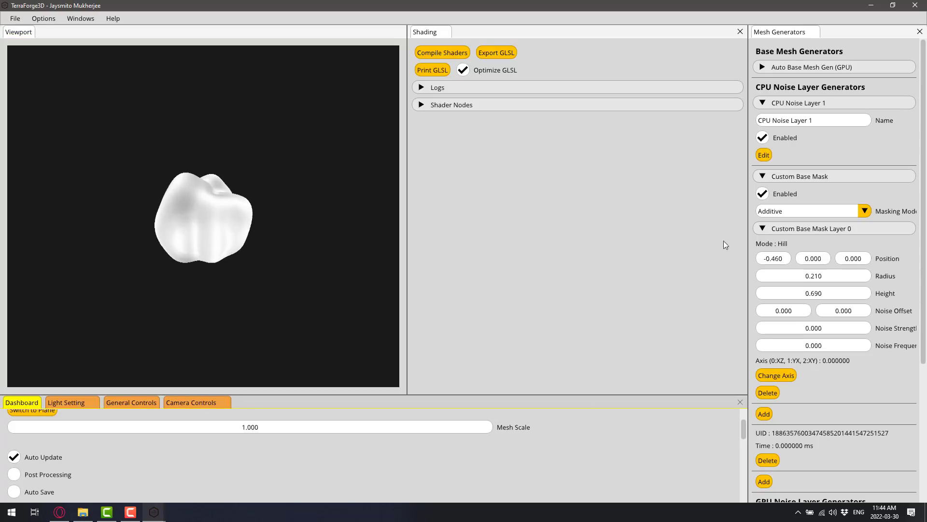
click(762, 193)
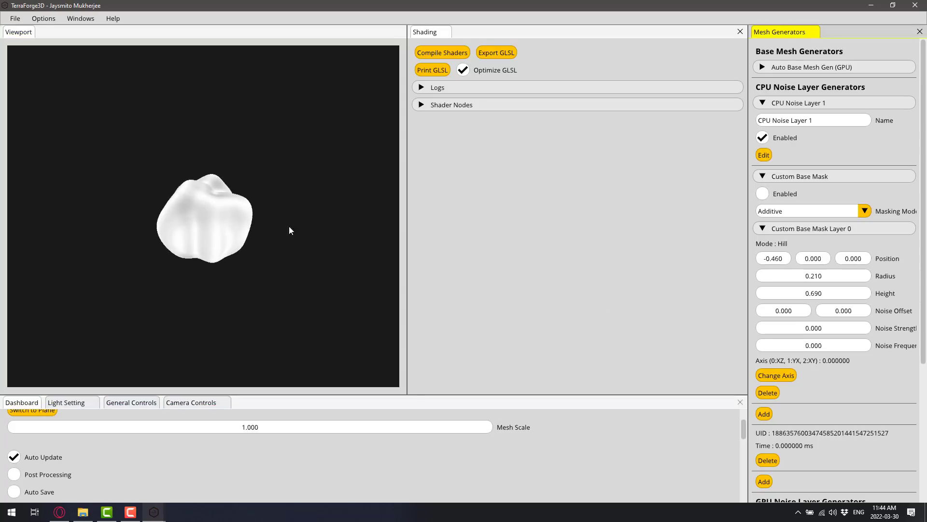